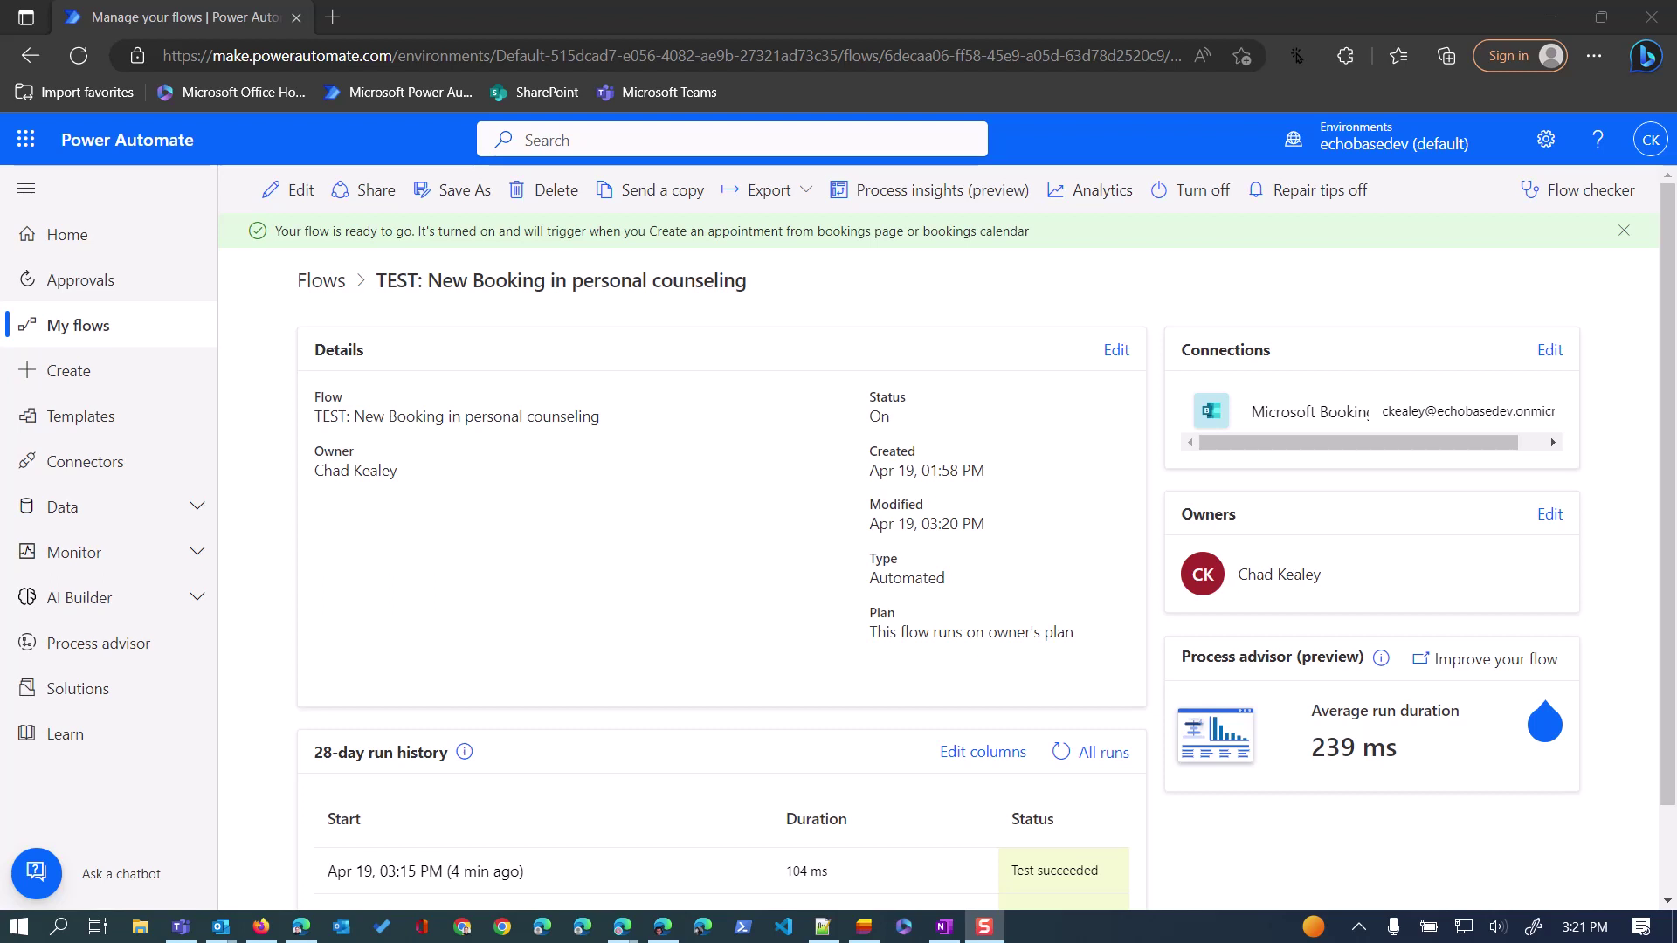
# Switch from the Power Automate flow page to the Personal Counseling Bookings browser window
pyautogui.hotkey('alt', 'Tab')
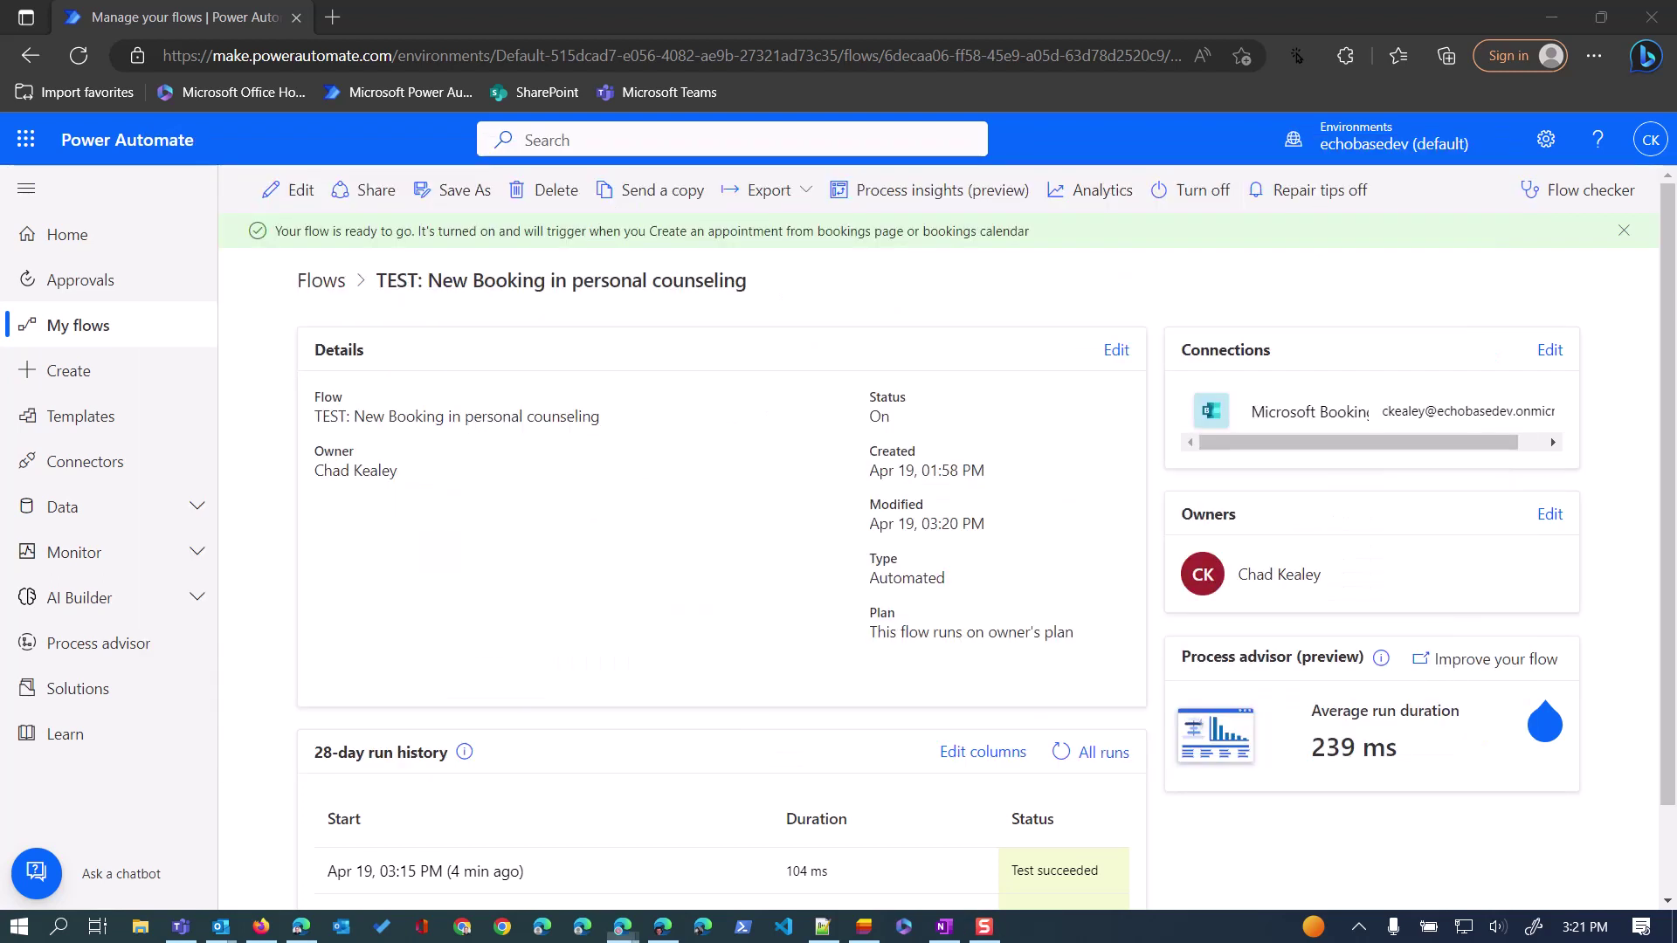
pyautogui.hotkey('alt', 'Tab')
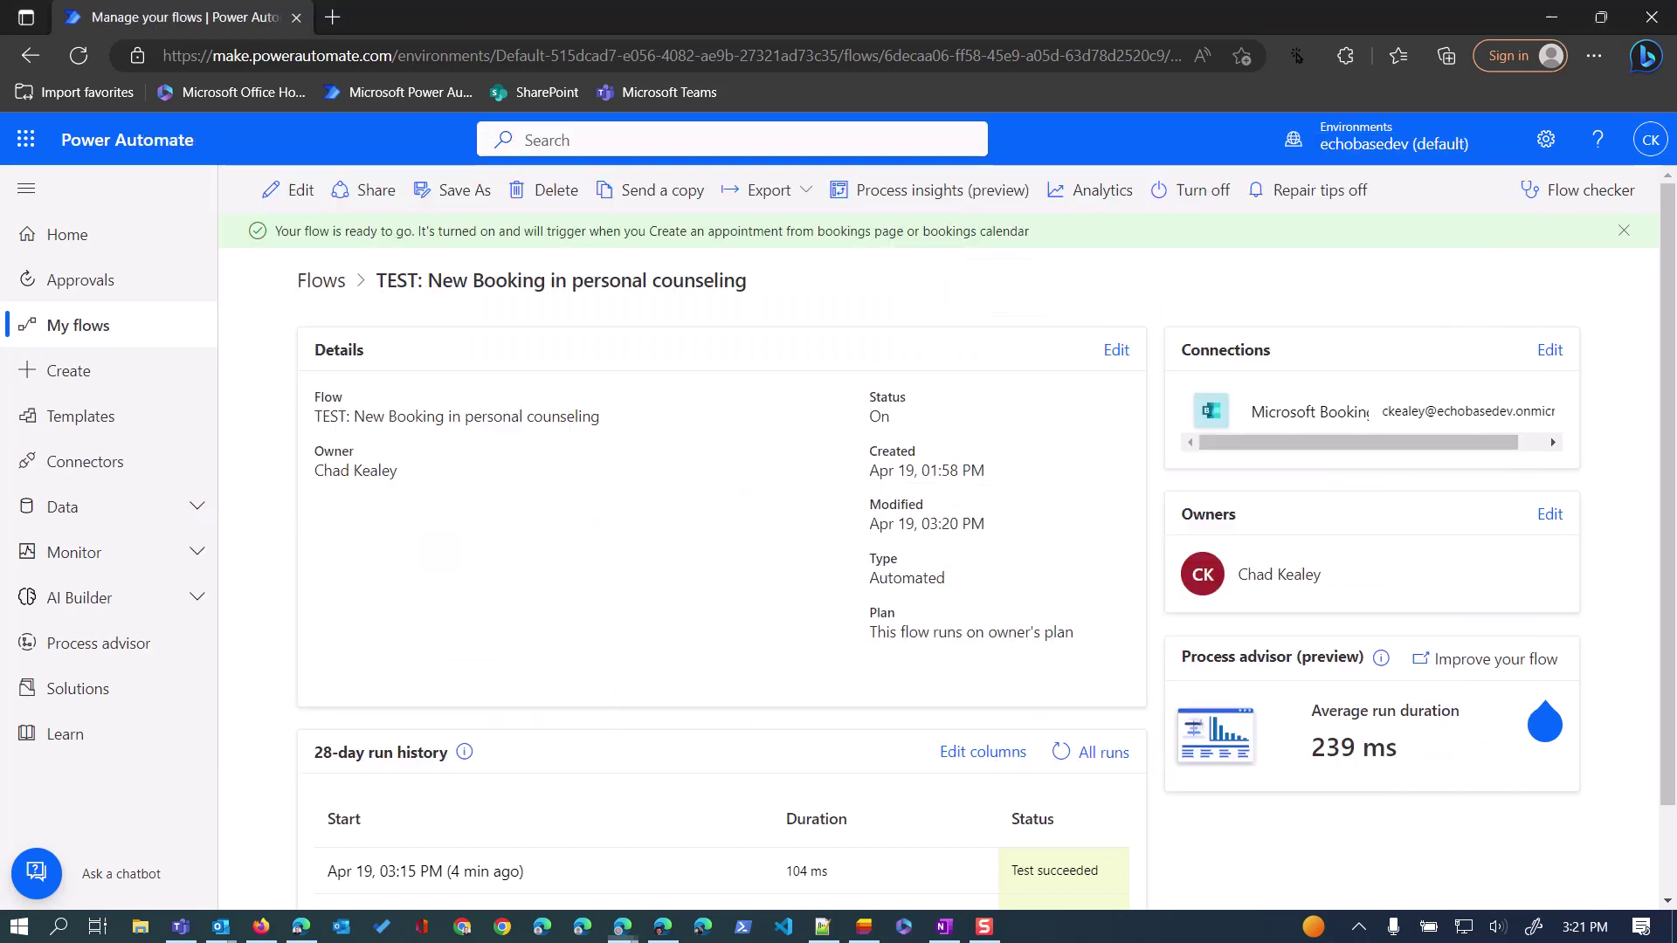
pyautogui.hotkey('alt', 'Tab')
pyautogui.hotkey('alt', 'Tab')
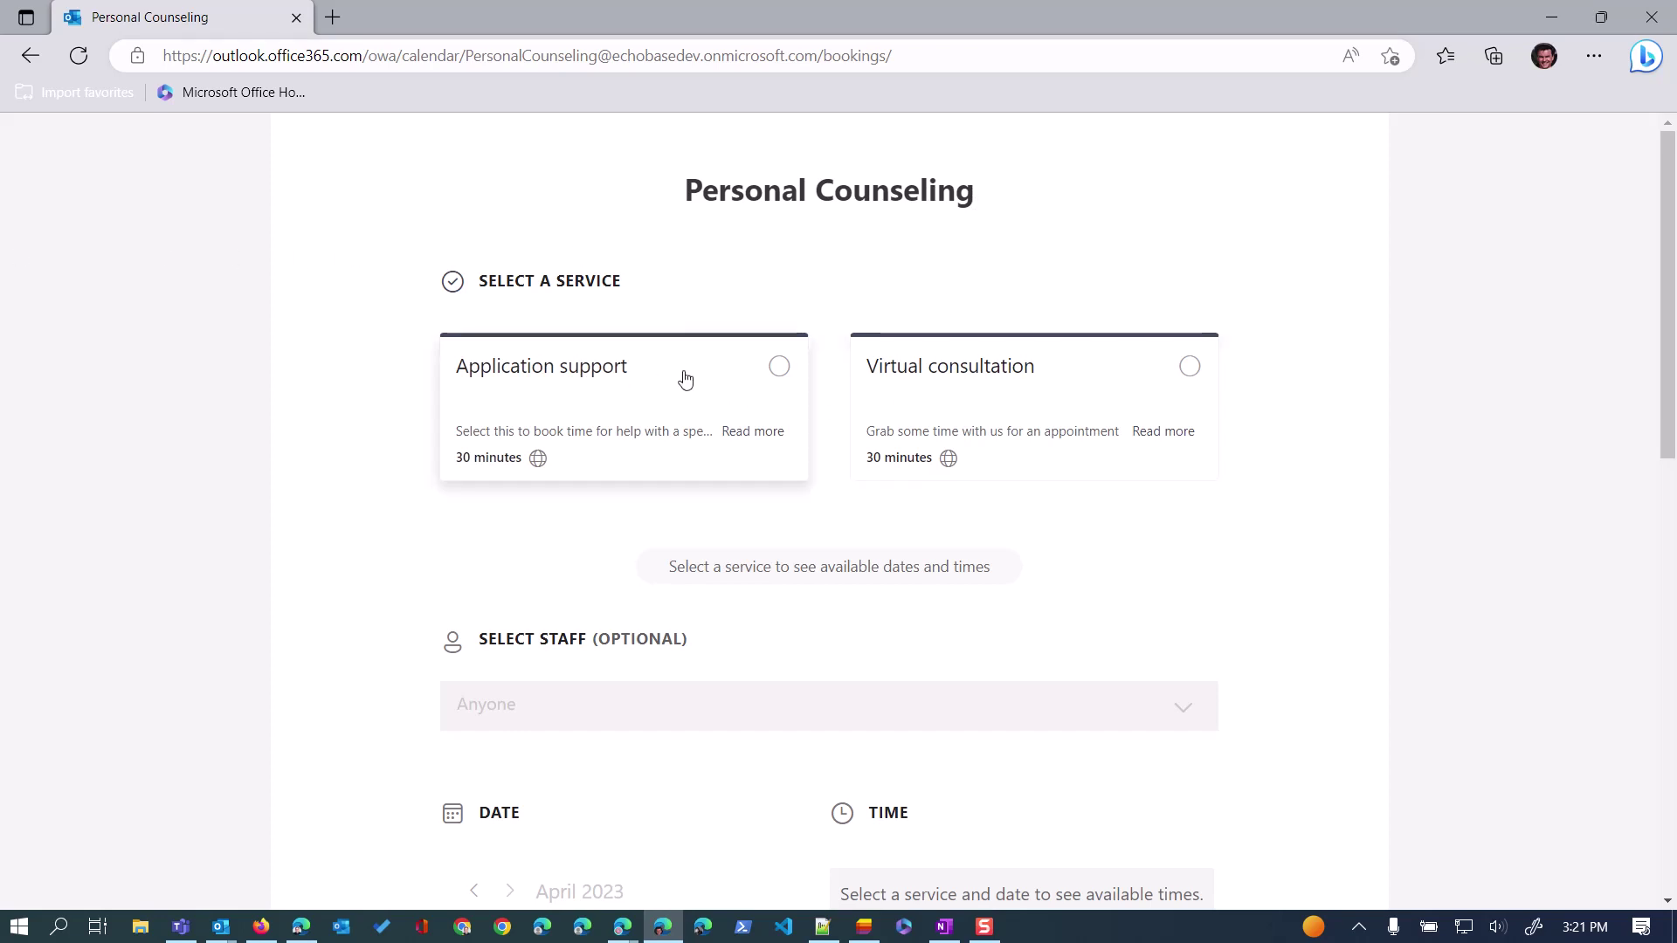
# Choose the Application support service with a specific staff member, on April 26 at 10:35 AM
pyautogui.click(782, 370)
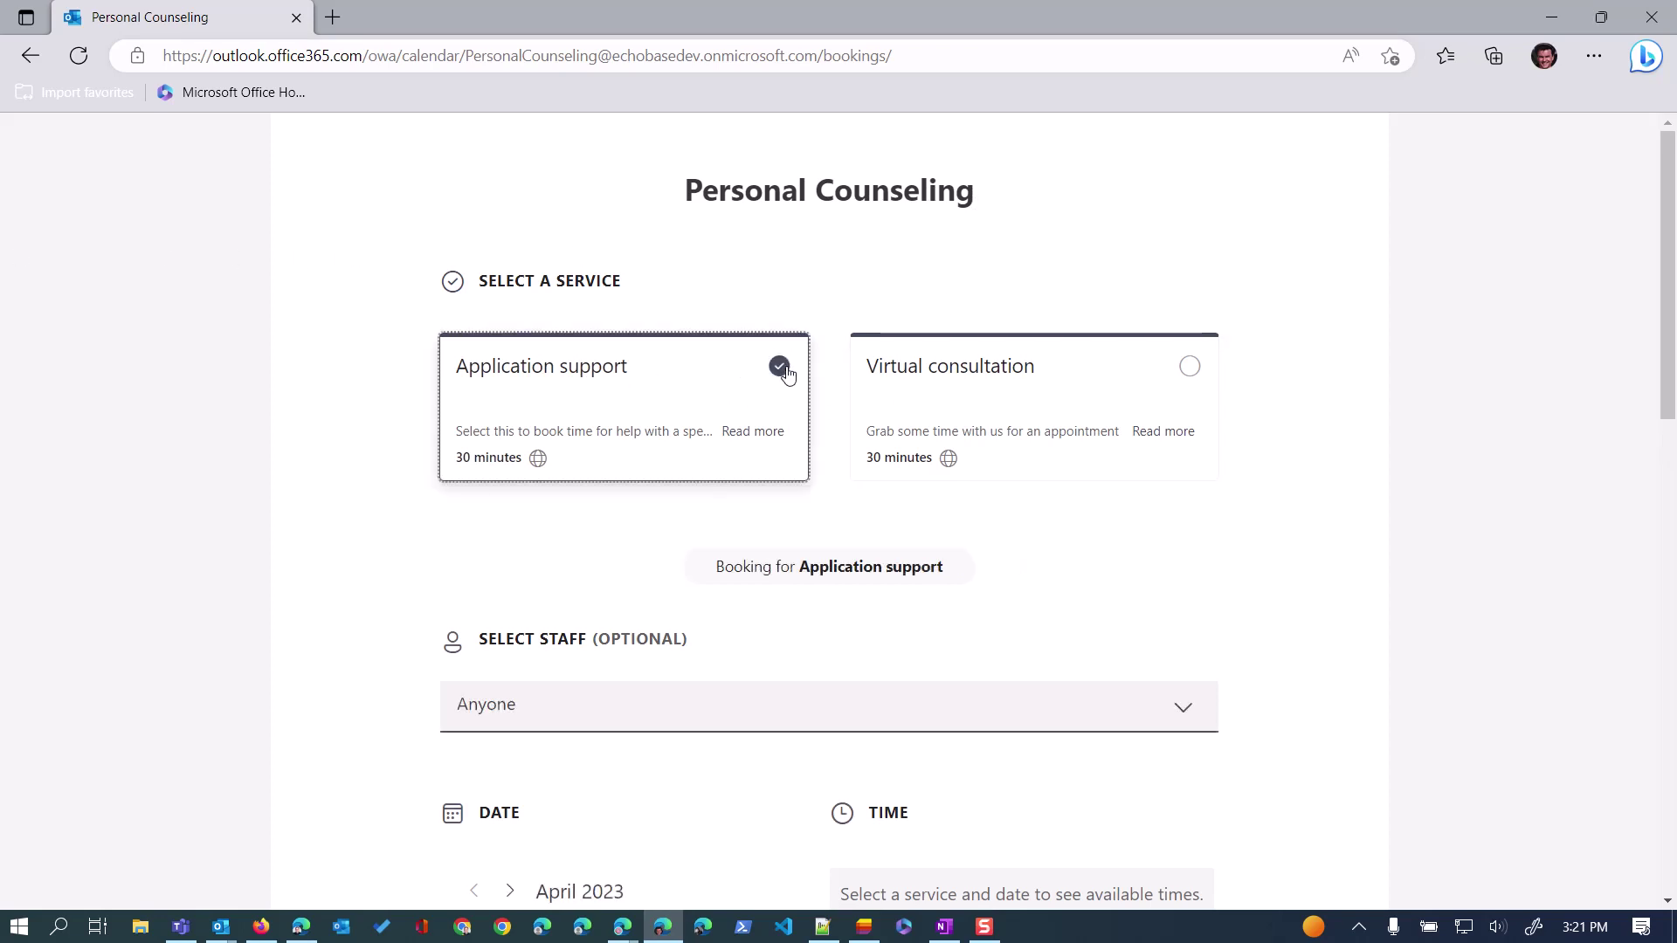
pyautogui.scroll(-3, 655, 533)
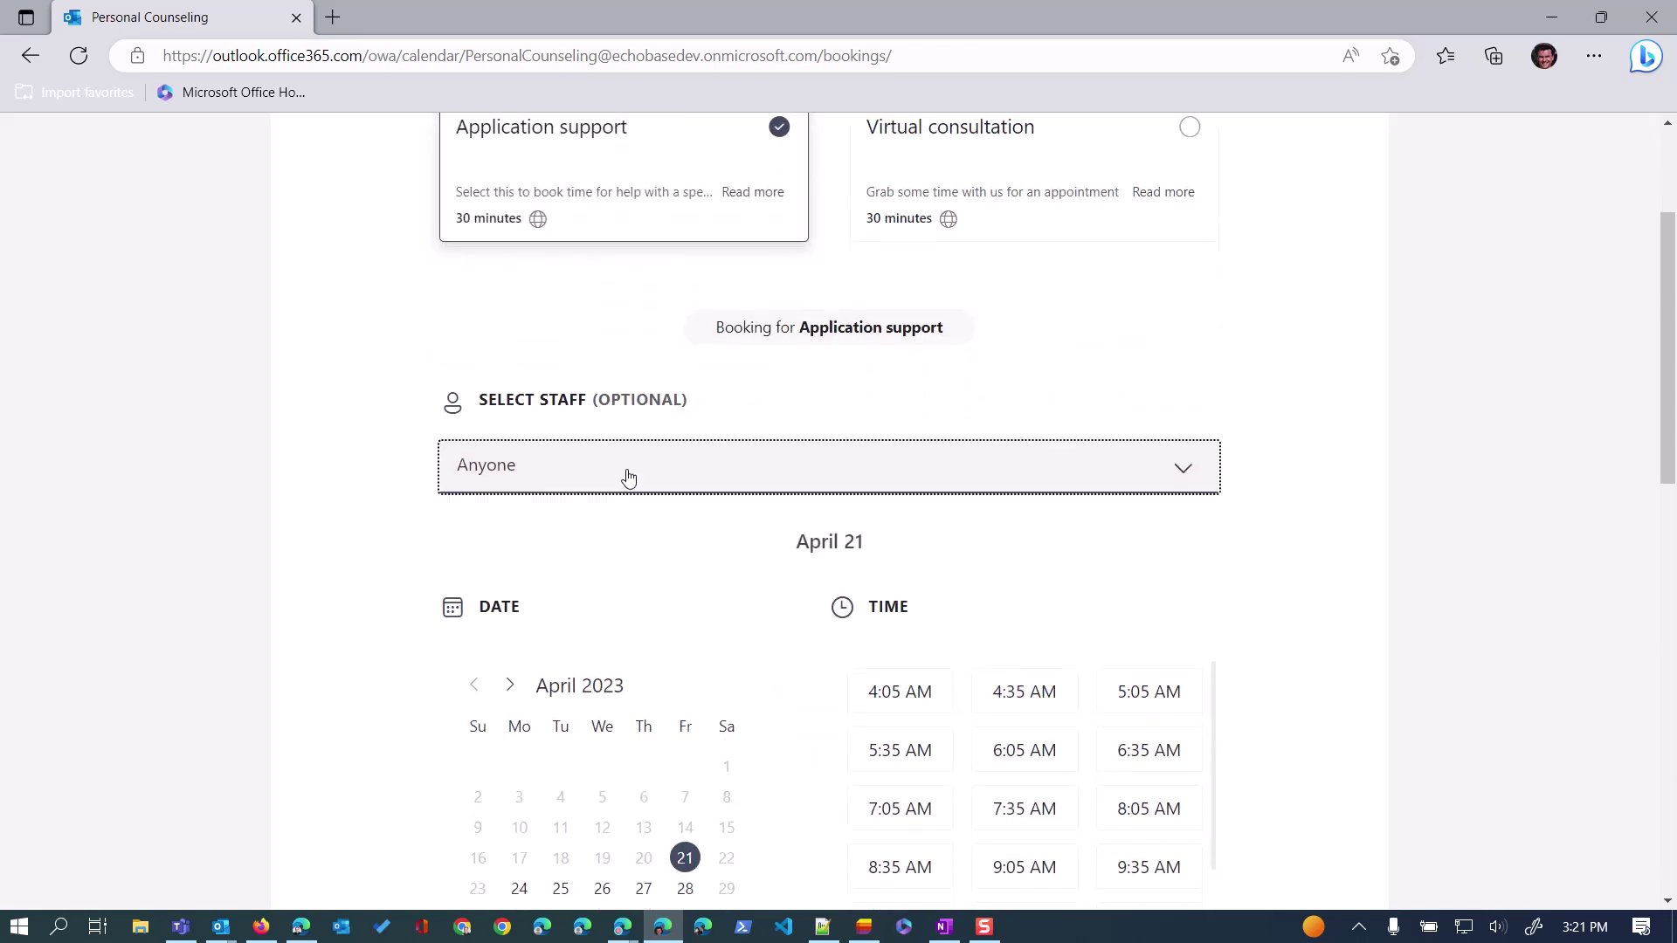
pyautogui.click(625, 708)
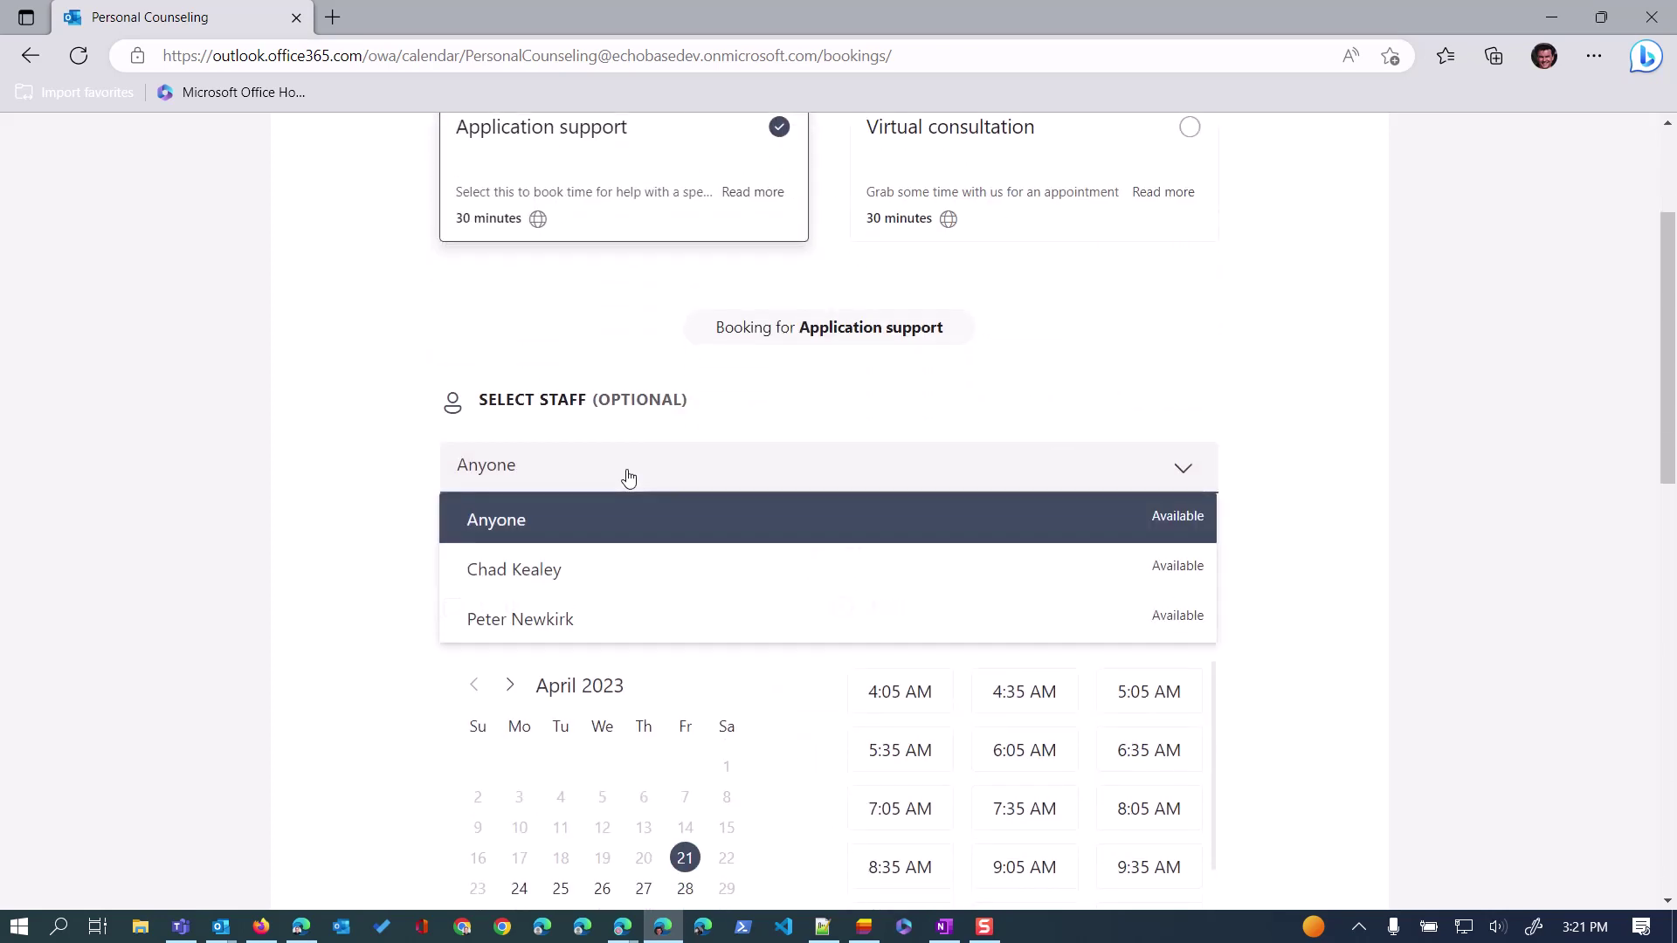
pyautogui.click(528, 569)
pyautogui.scroll(-3, 561, 579)
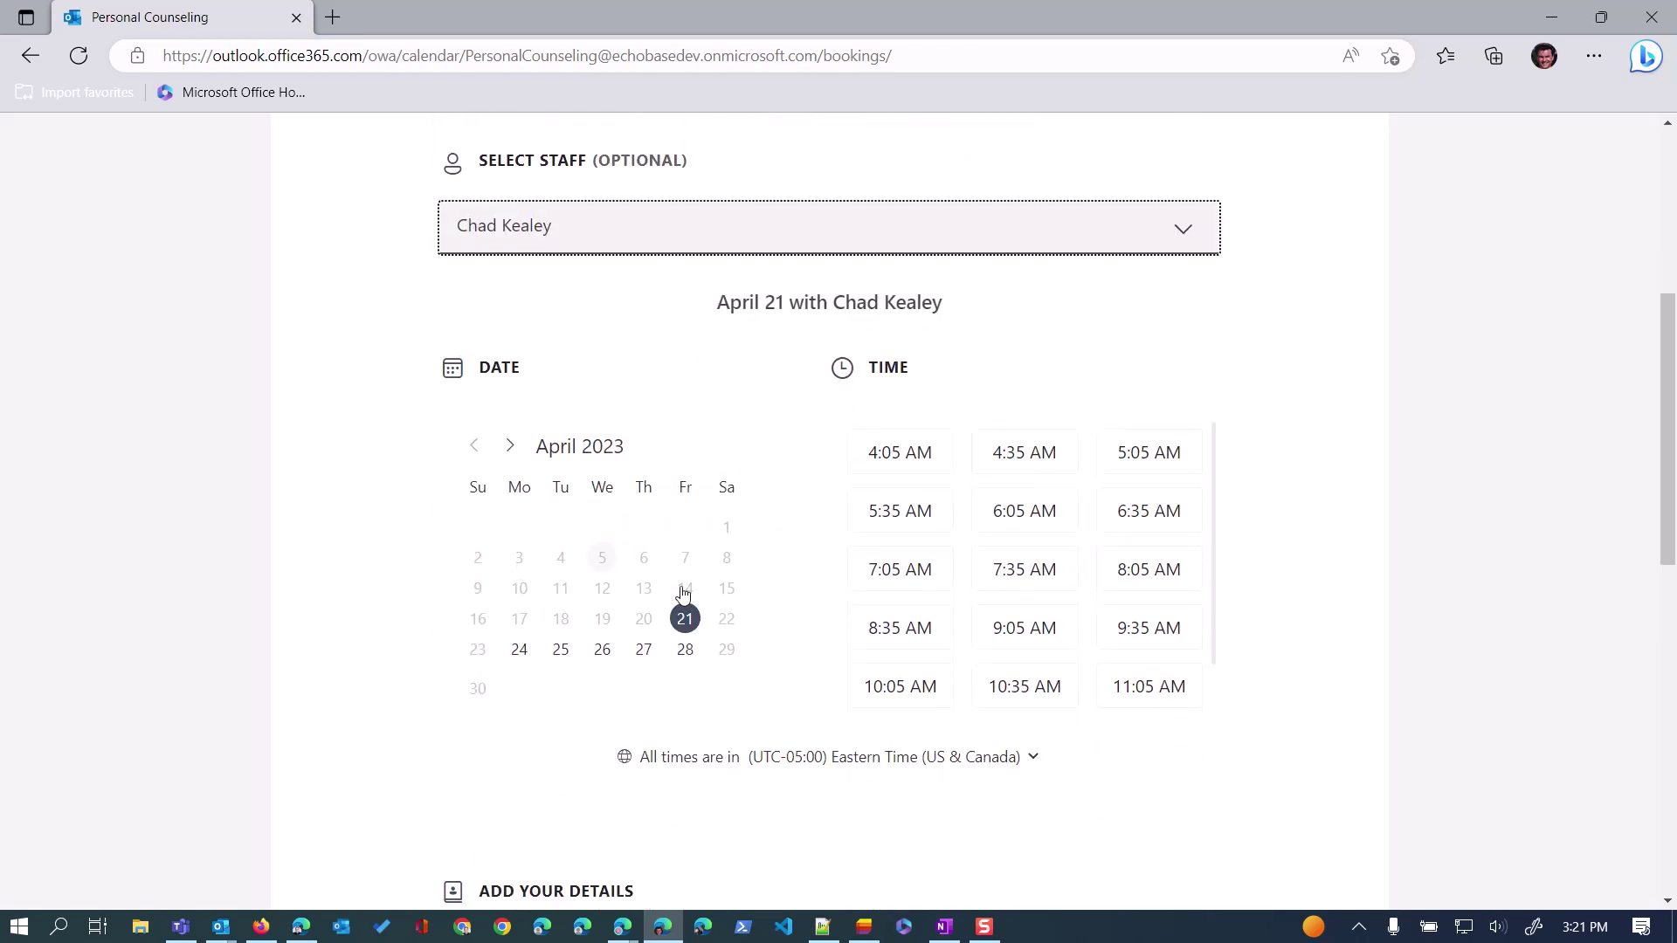
pyautogui.click(601, 651)
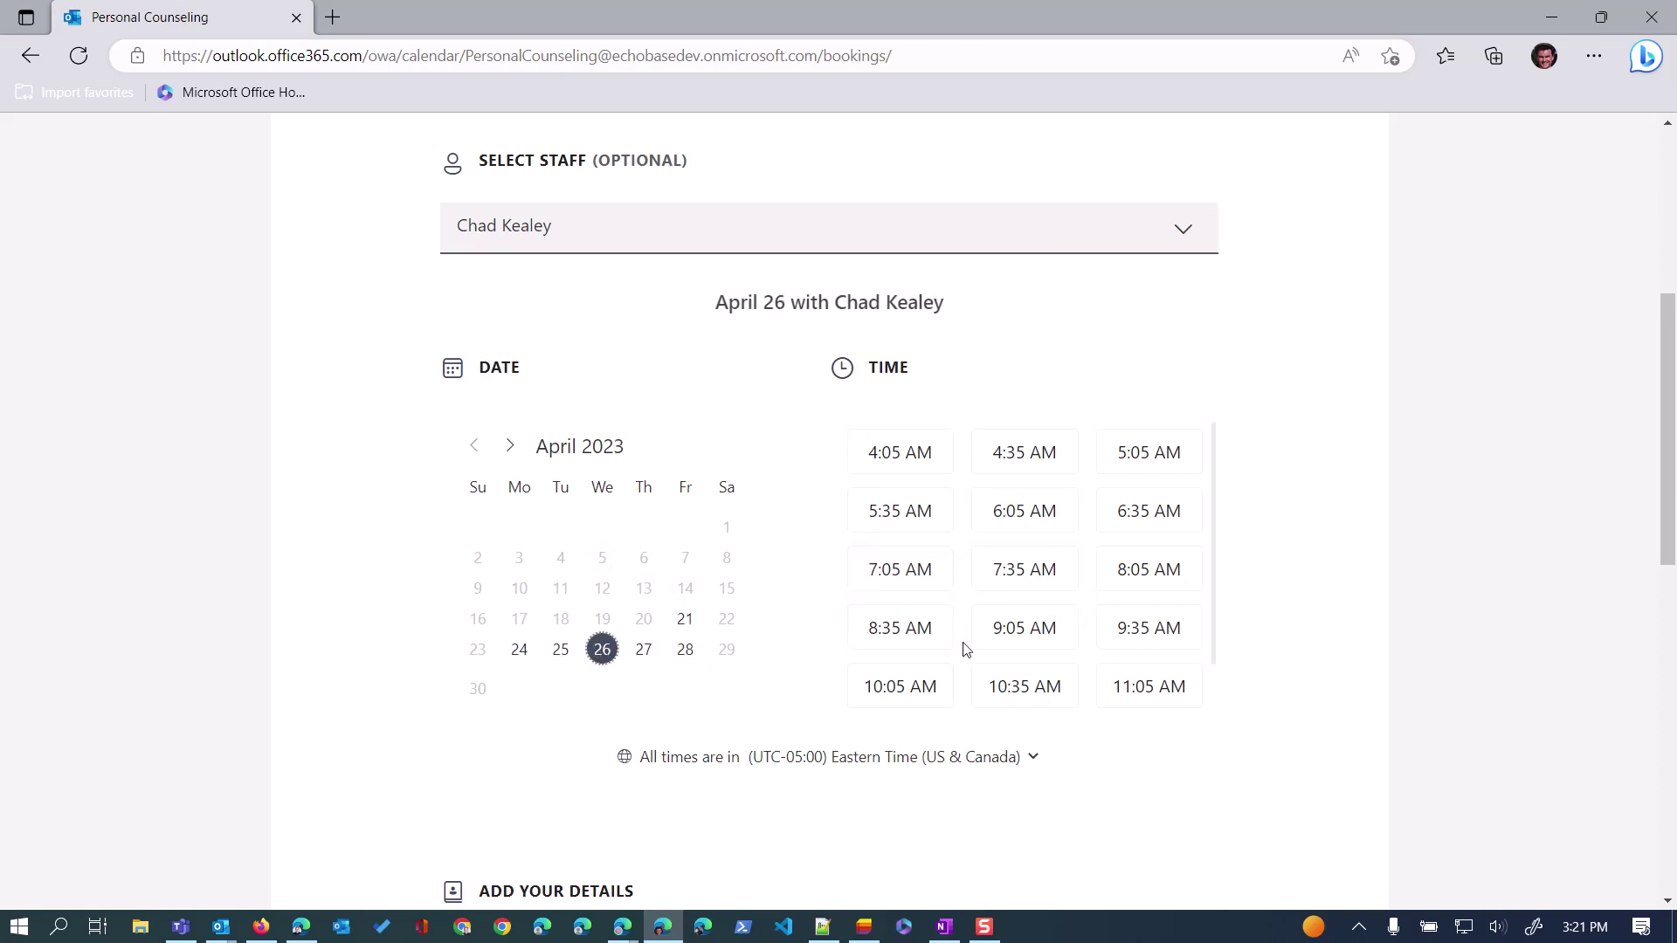
pyautogui.click(1021, 698)
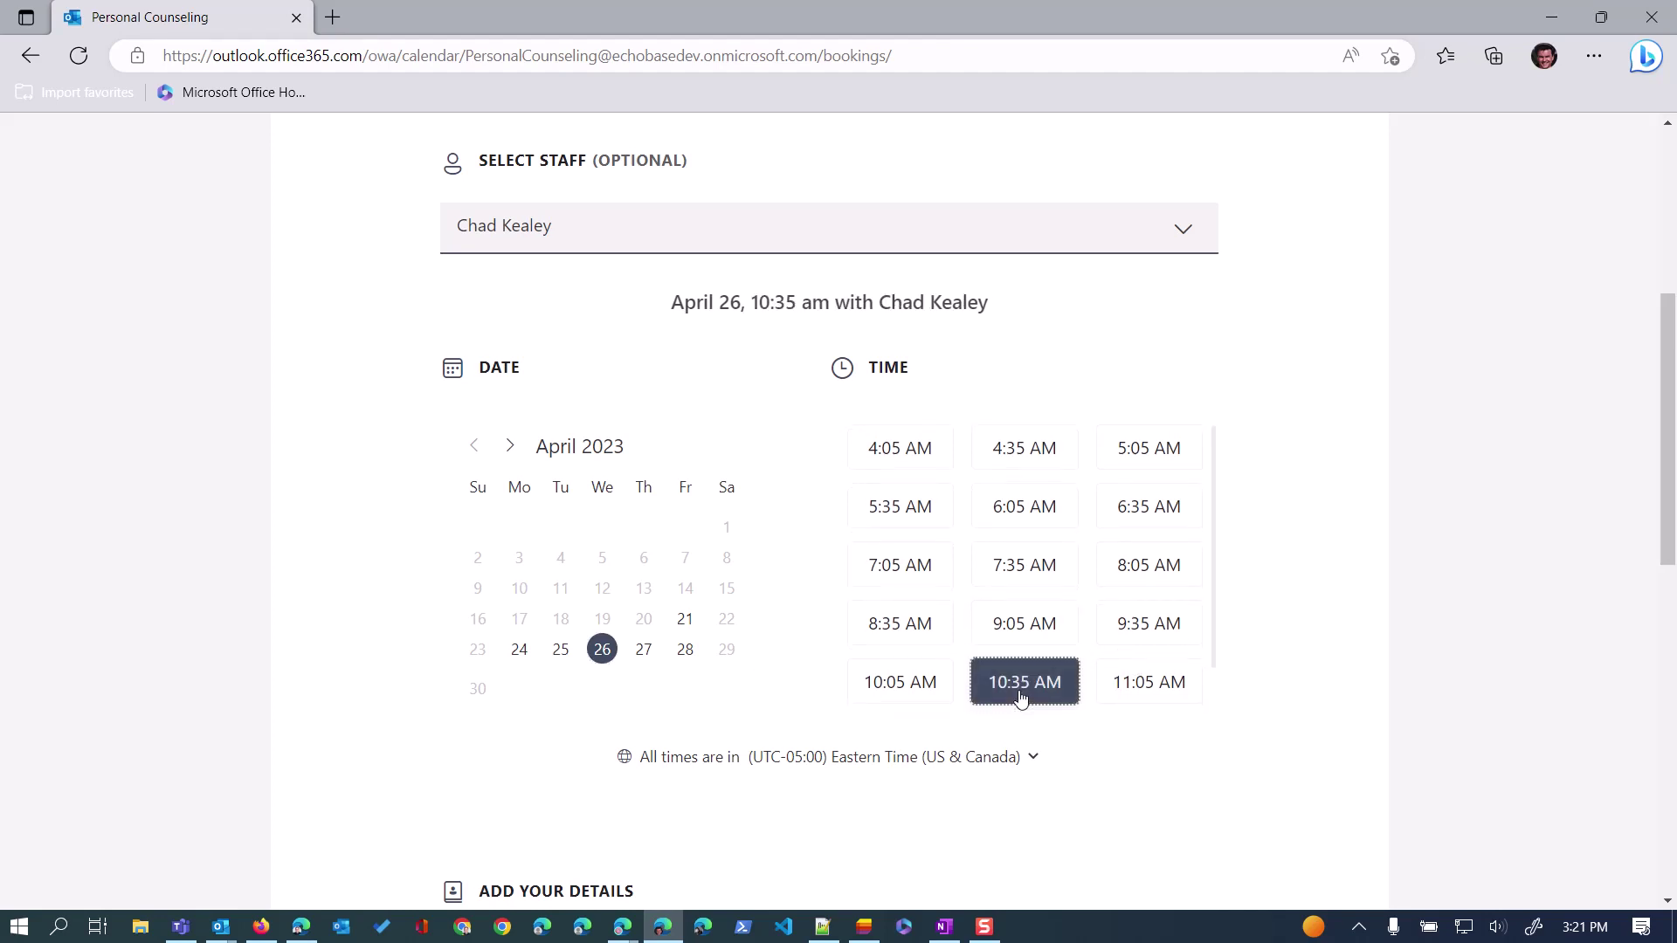
pyautogui.scroll(-1, 1020, 698)
pyautogui.scroll(-4, 1126, 690)
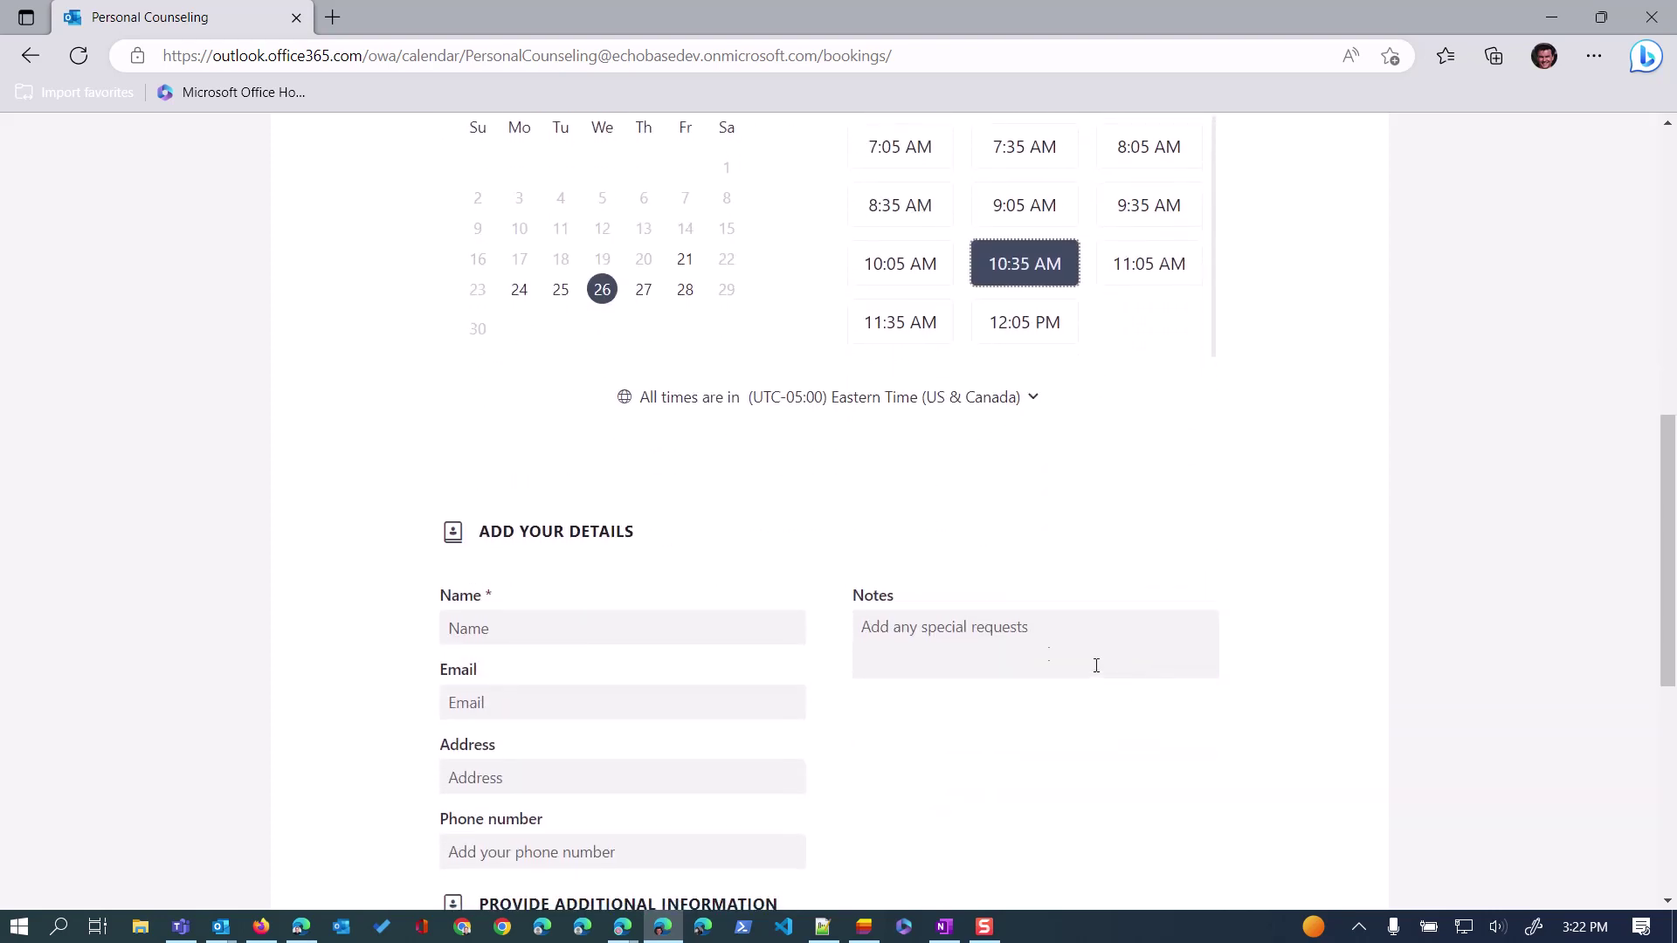
# Fill the booking form's Name field with the customer's full name and the Email field with their e-mail address
pyautogui.scroll(-5, 846, 667)
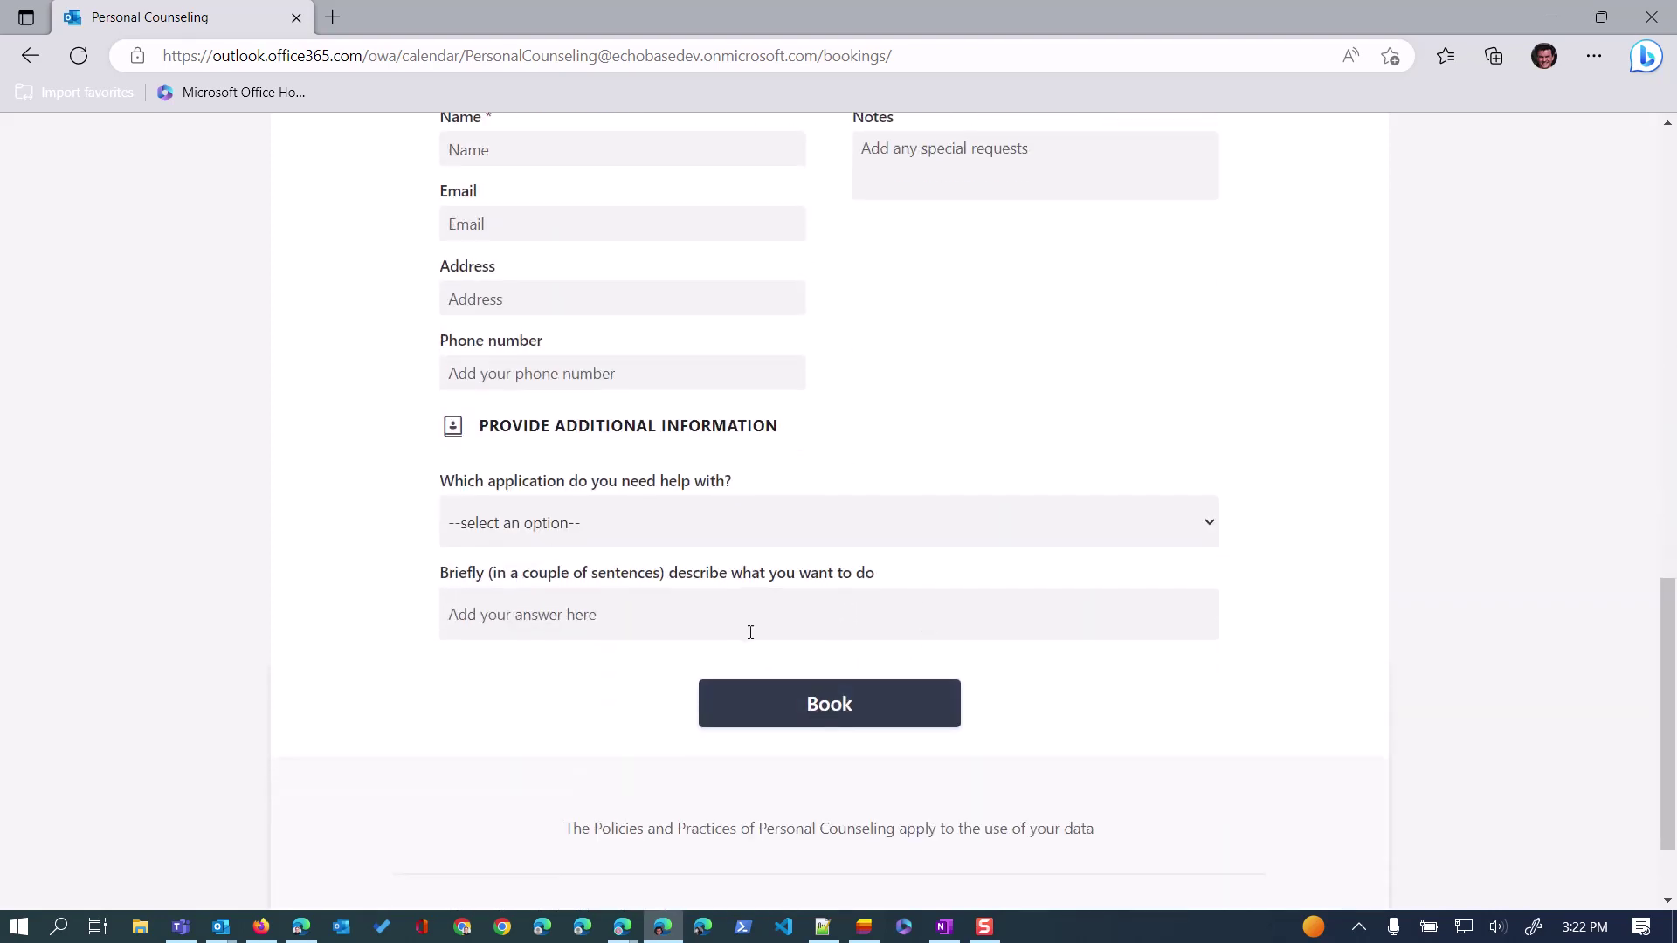
pyautogui.scroll(4, 506, 471)
pyautogui.scroll(-1, 529, 559)
pyautogui.click(520, 507)
pyautogui.write('R')
pyautogui.press('BackSpace')
pyautogui.press('Tab')
pyautogui.scroll(-4, 553, 697)
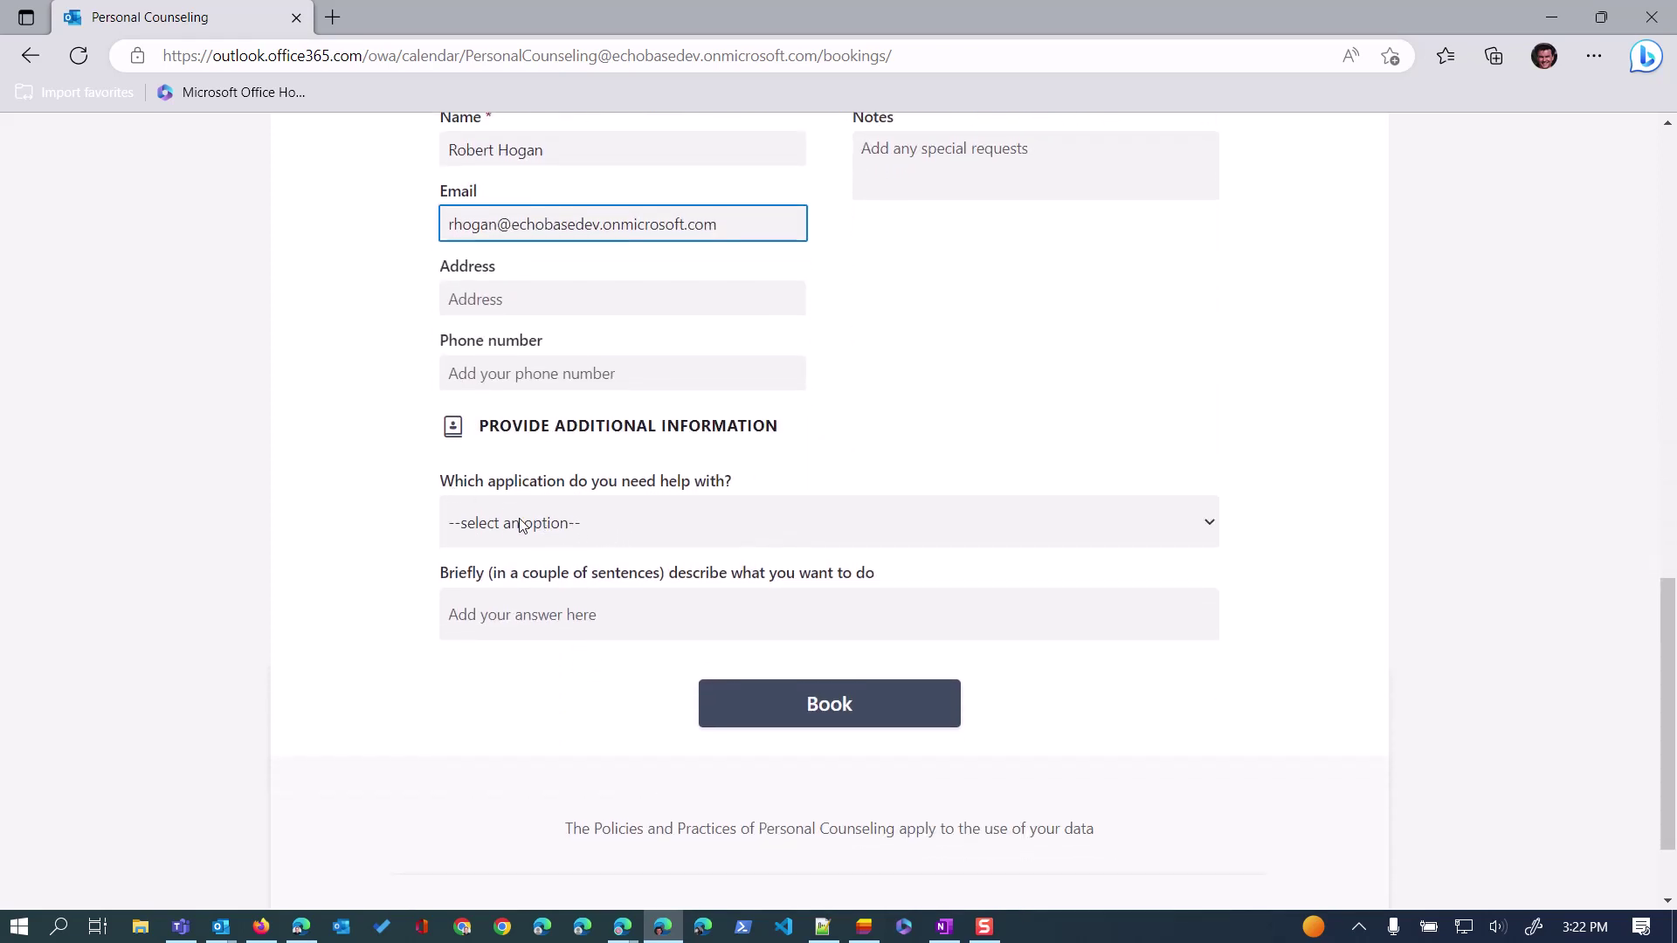
# Select SharePoint as the application and enter the description 'Want to create a new list and have some questions.'
pyautogui.click(551, 521)
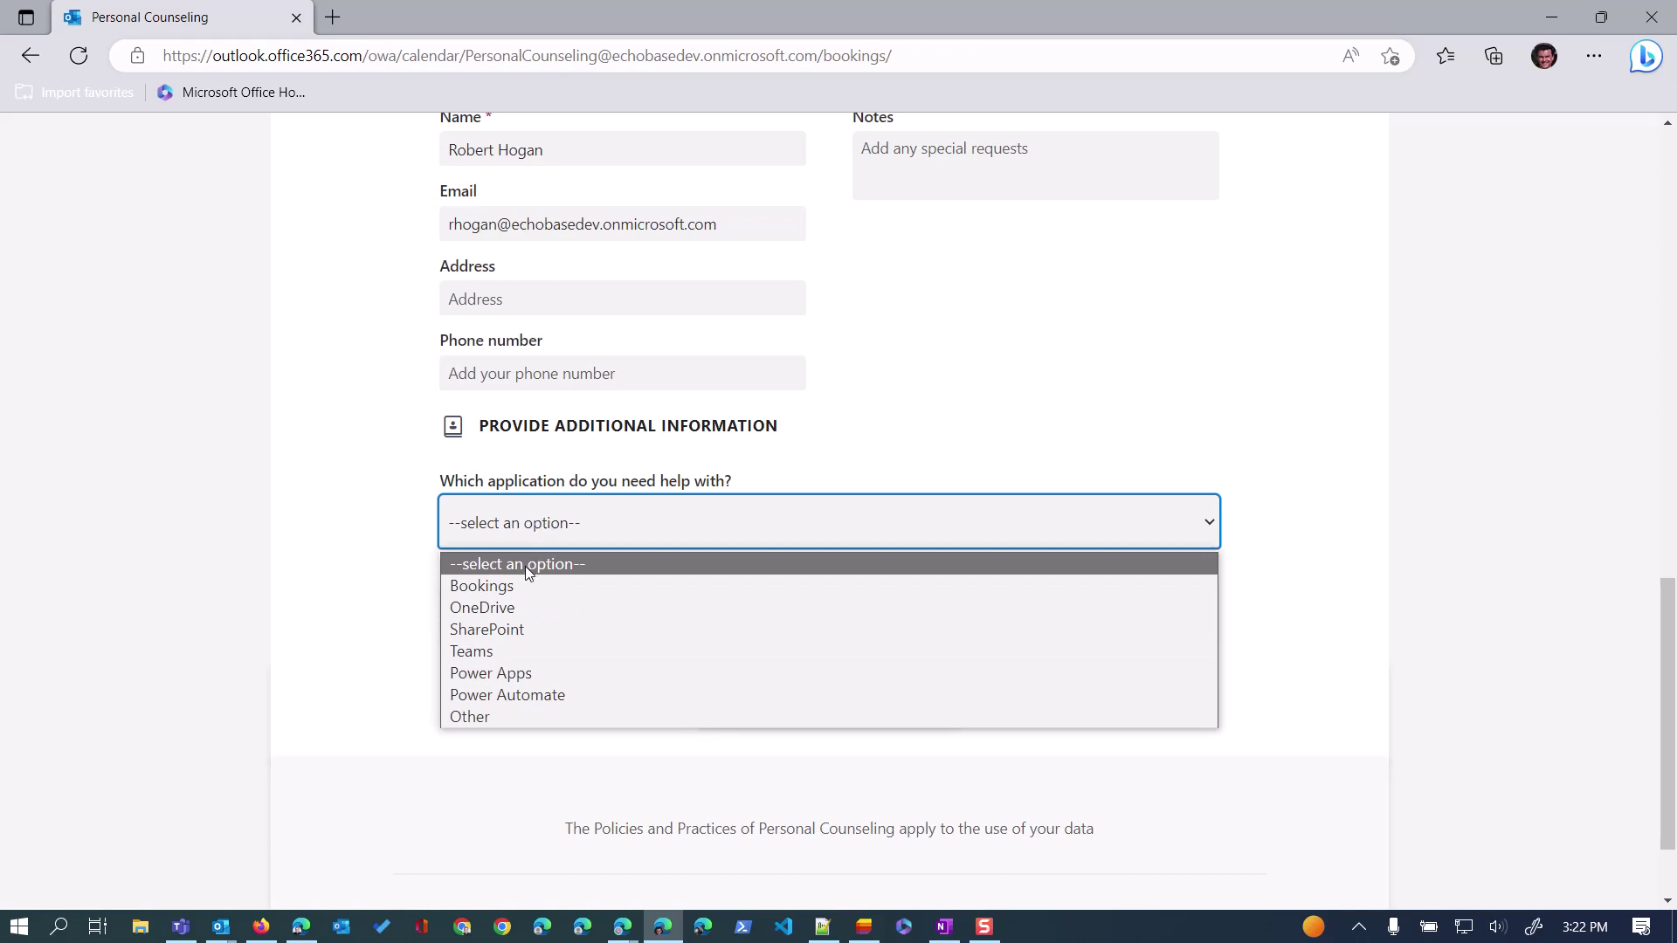
pyautogui.click(504, 629)
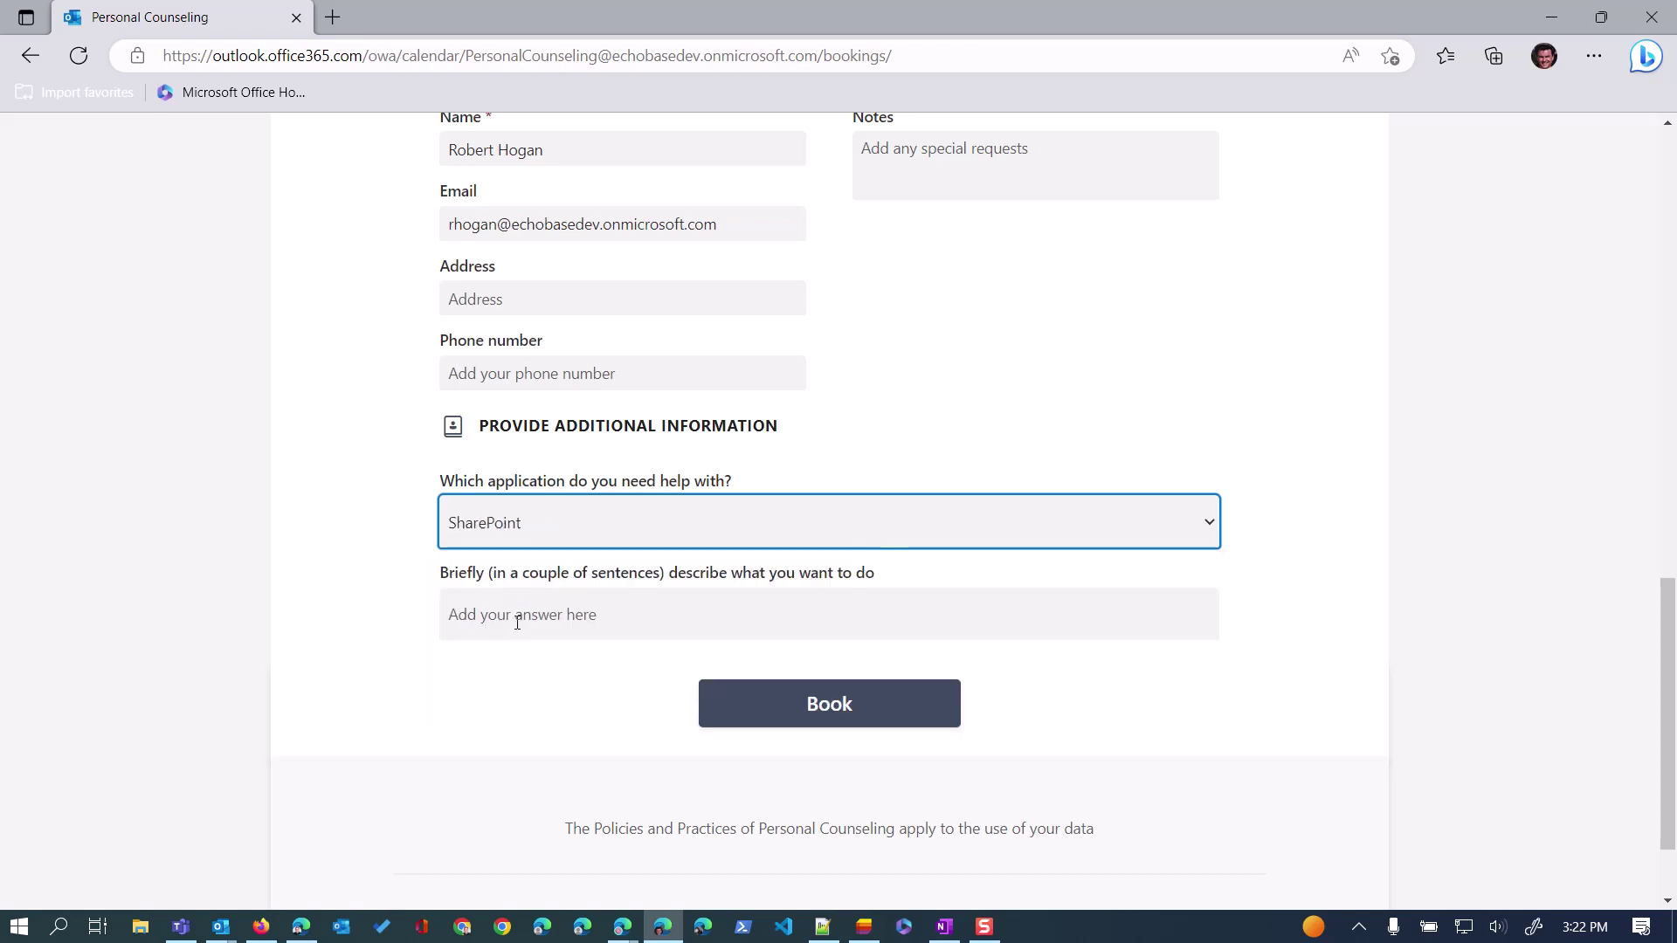
pyautogui.click(517, 623)
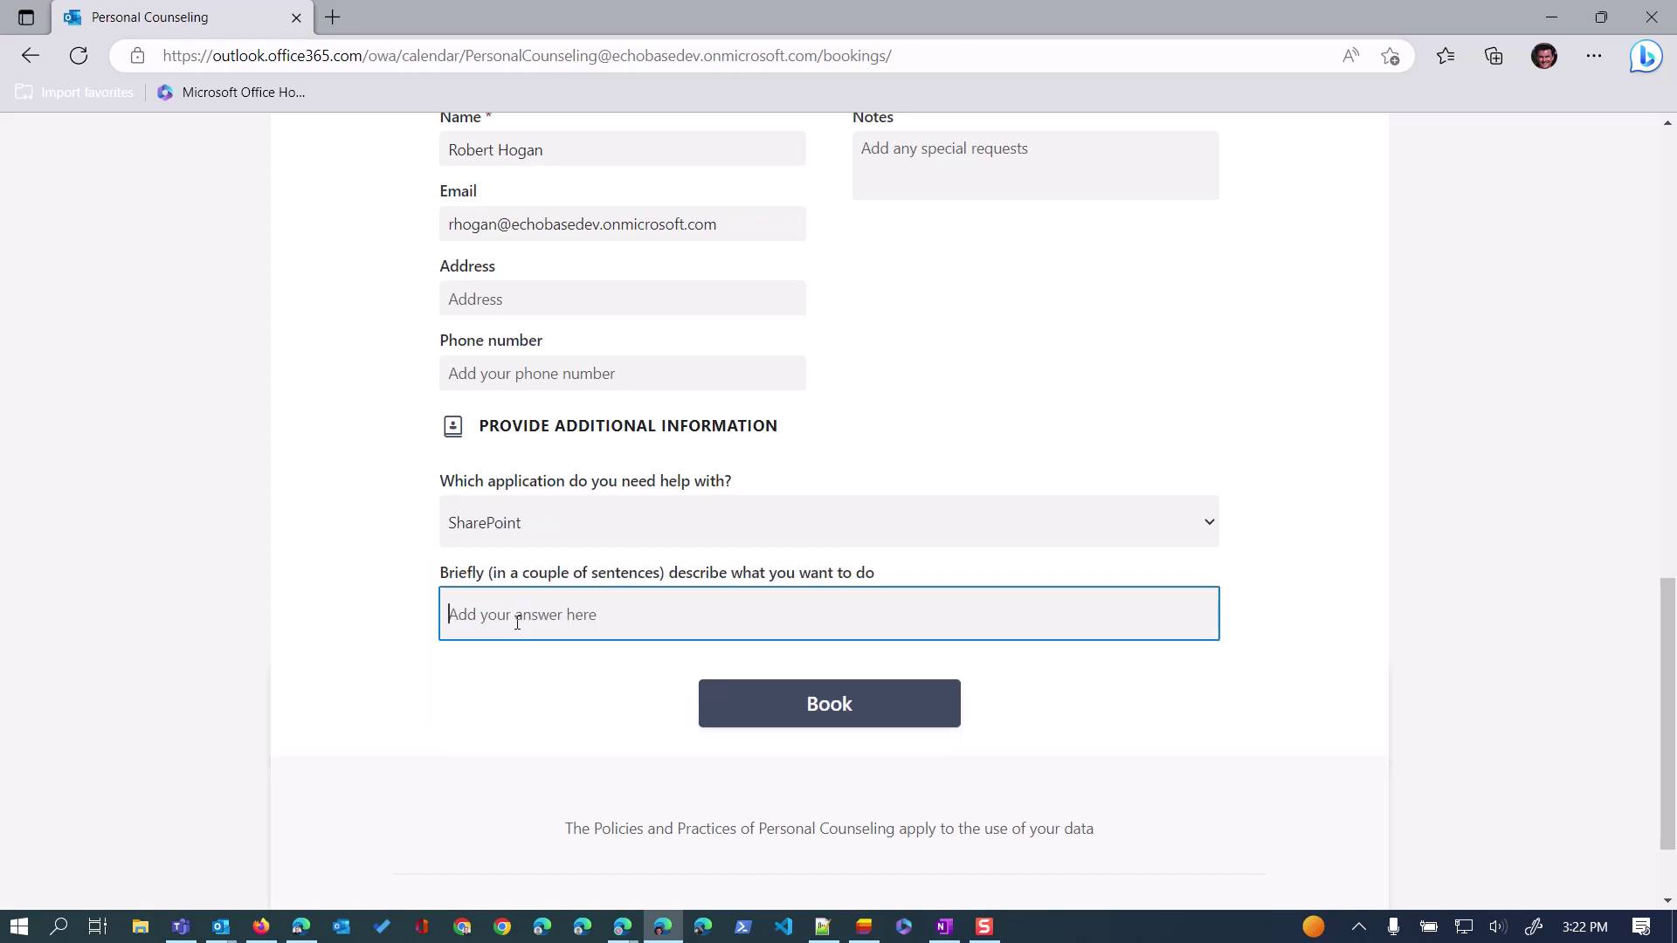
pyautogui.write('Want to che')
pyautogui.press('BackSpace')
pyautogui.press('BackSpace')
pyautogui.write('reate a new li')
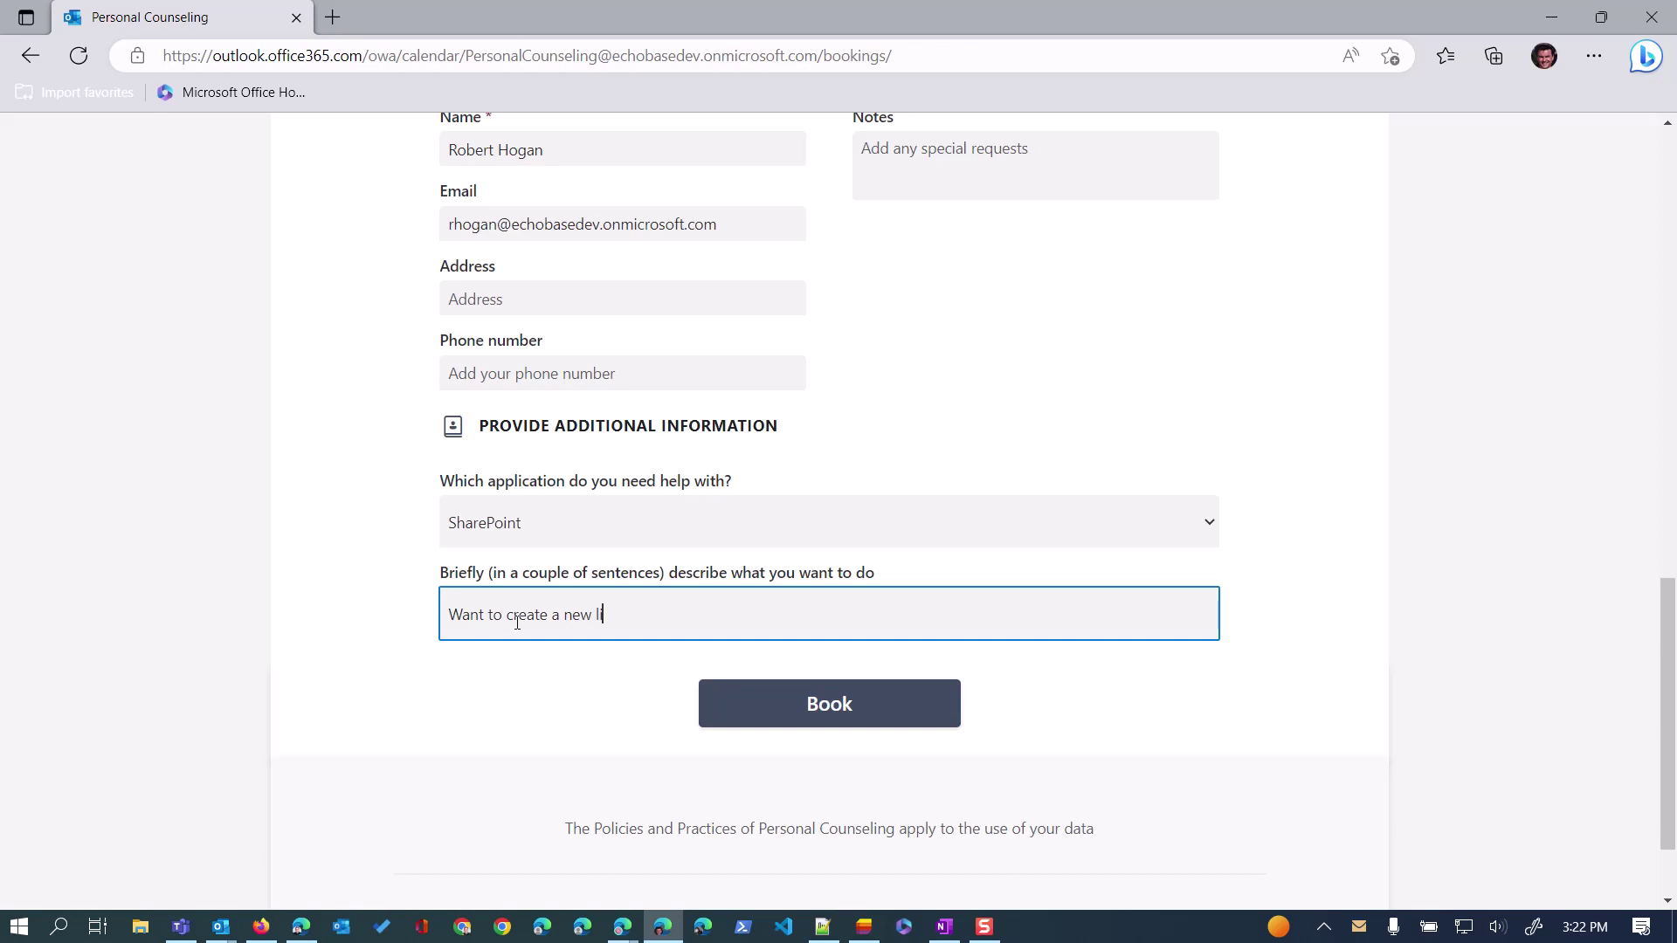
pyautogui.write('st and have some questions.')
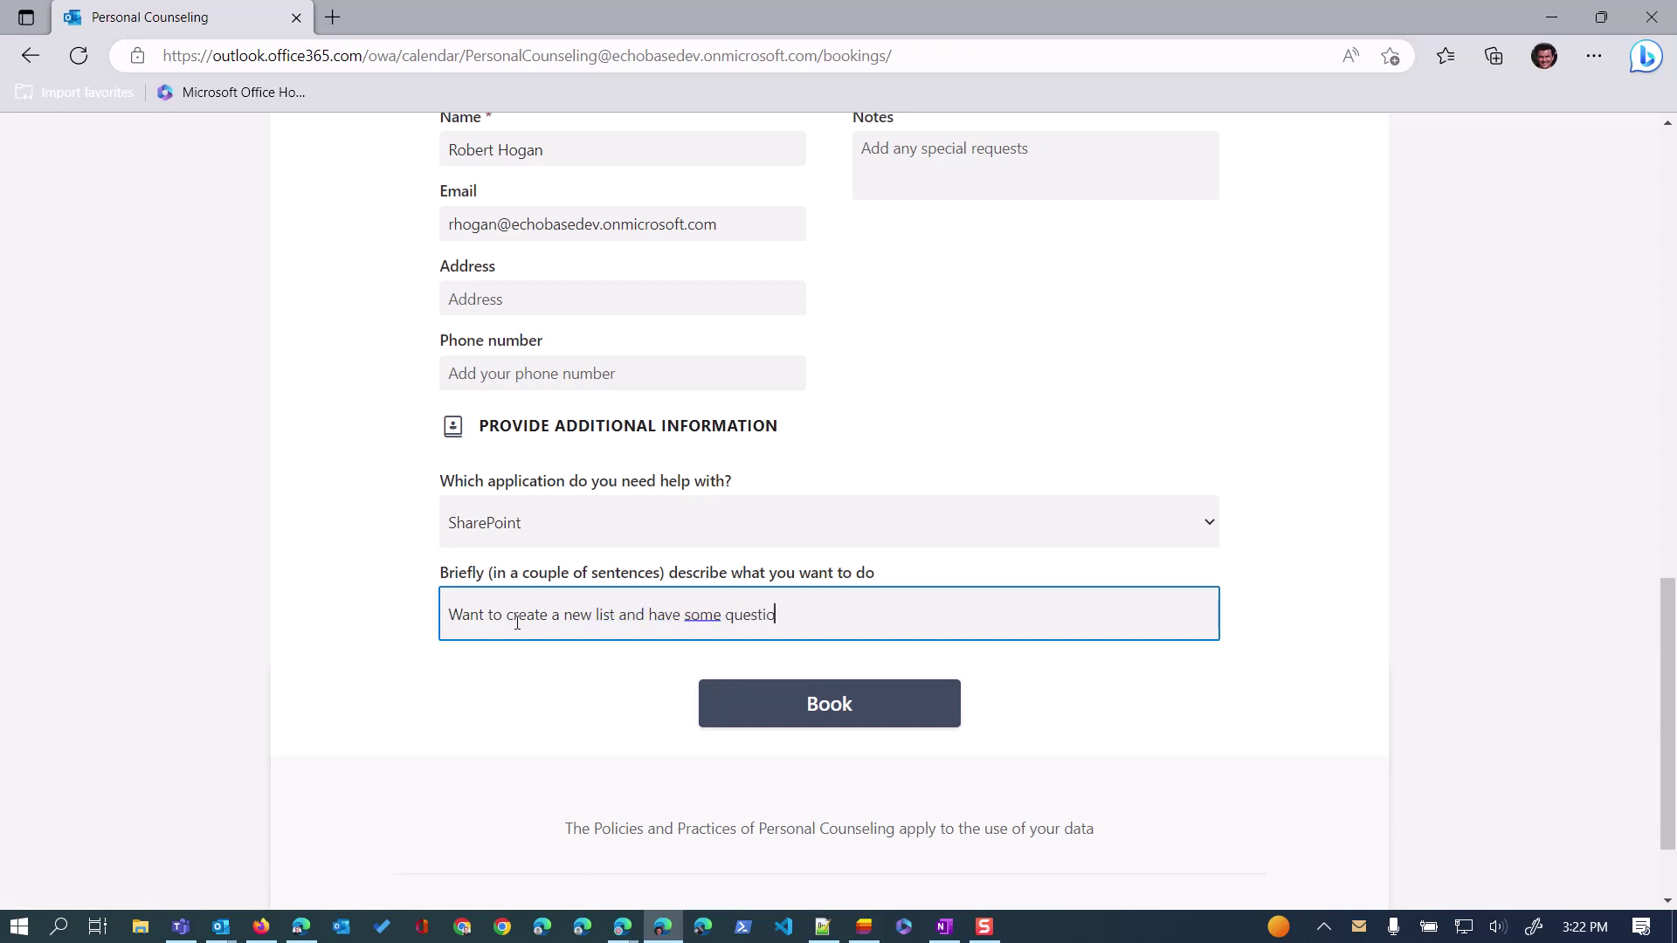
# Submit the April 26, 10:35 AM Application support booking with the Book button
pyautogui.click(843, 716)
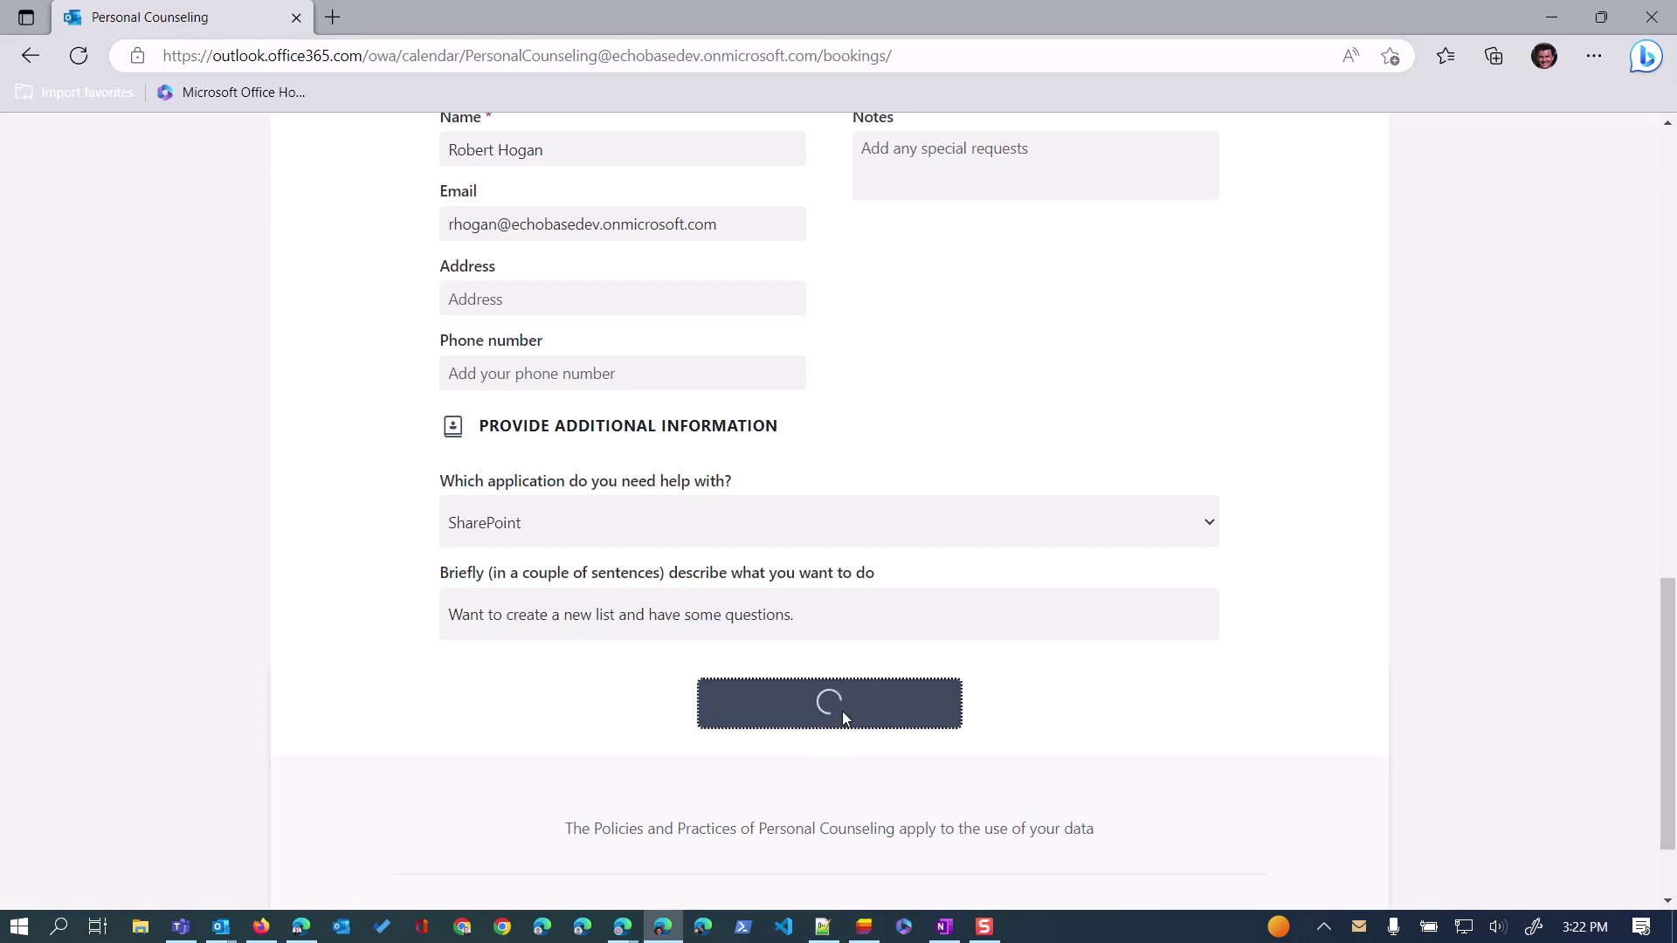
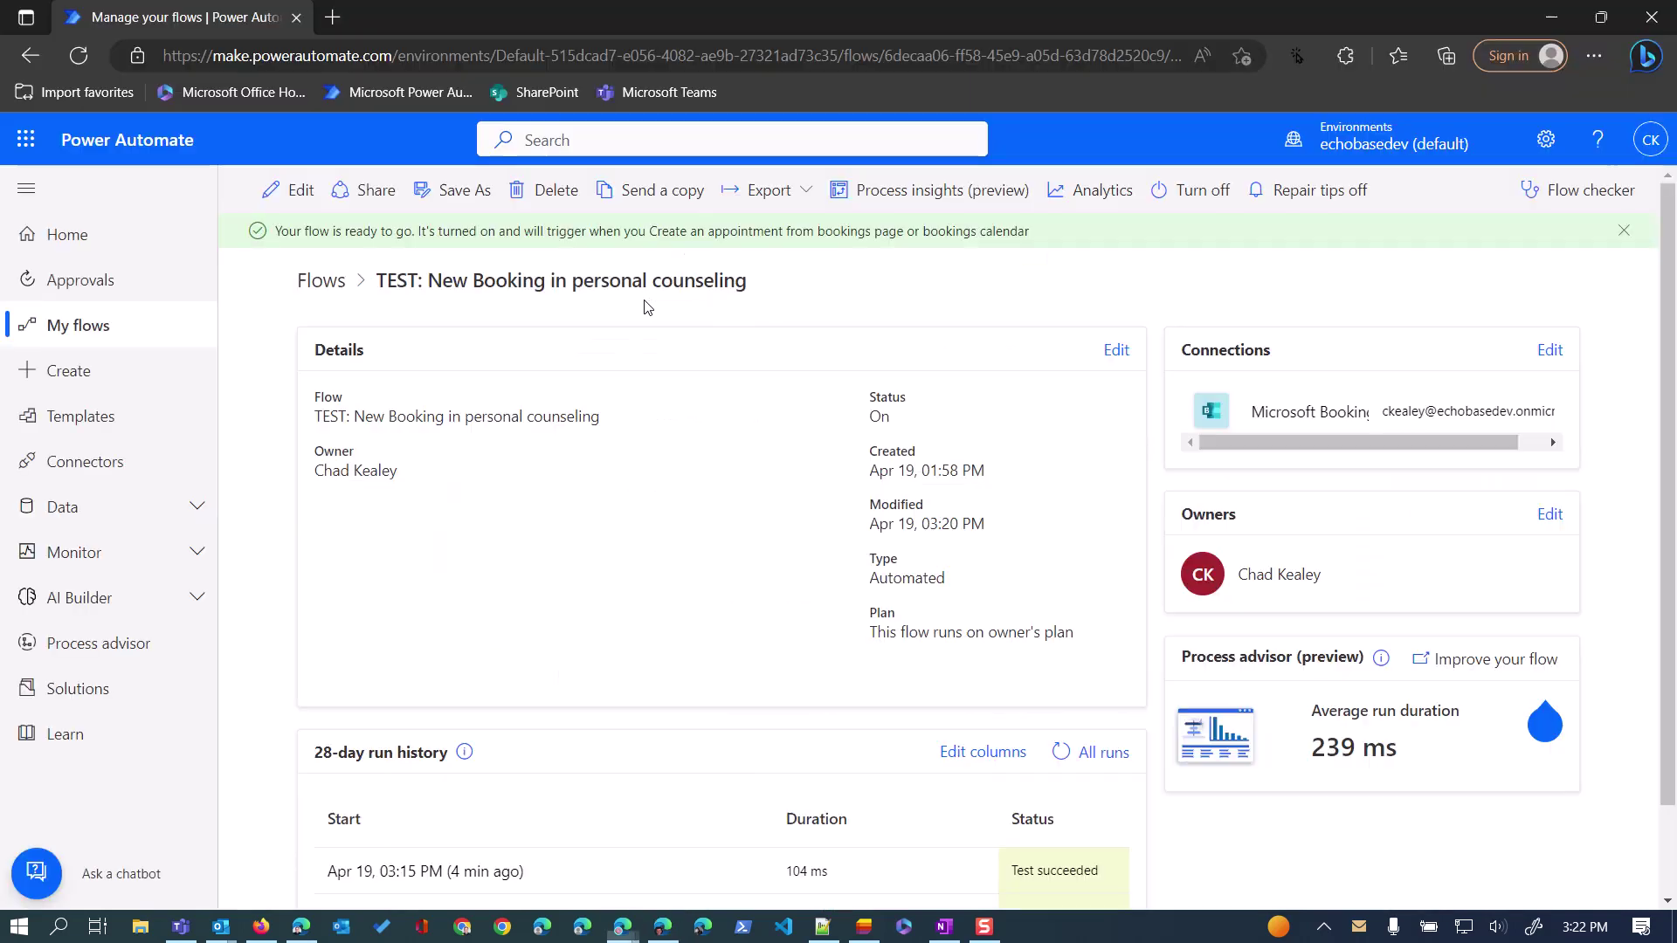
# Refresh the All runs list in the 28-day run history to show the newest run
pyautogui.click(1064, 752)
# Open the newest successful run and show the Compose body step's raw input JSON
pyautogui.scroll(-2, 605, 709)
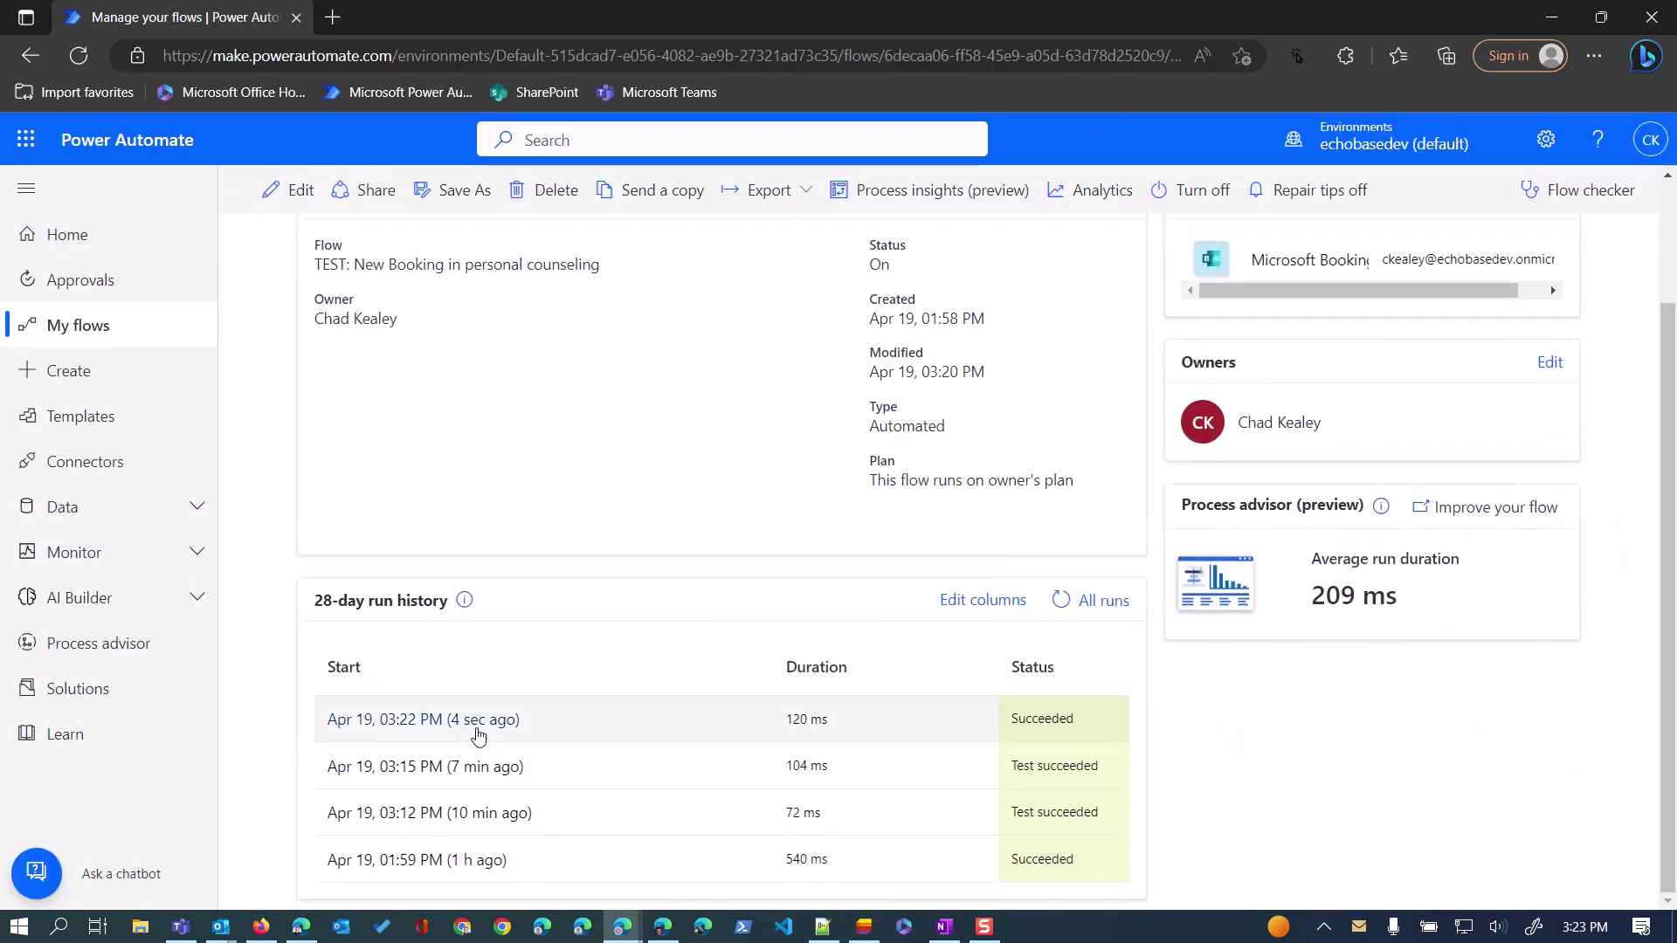
pyautogui.click(480, 726)
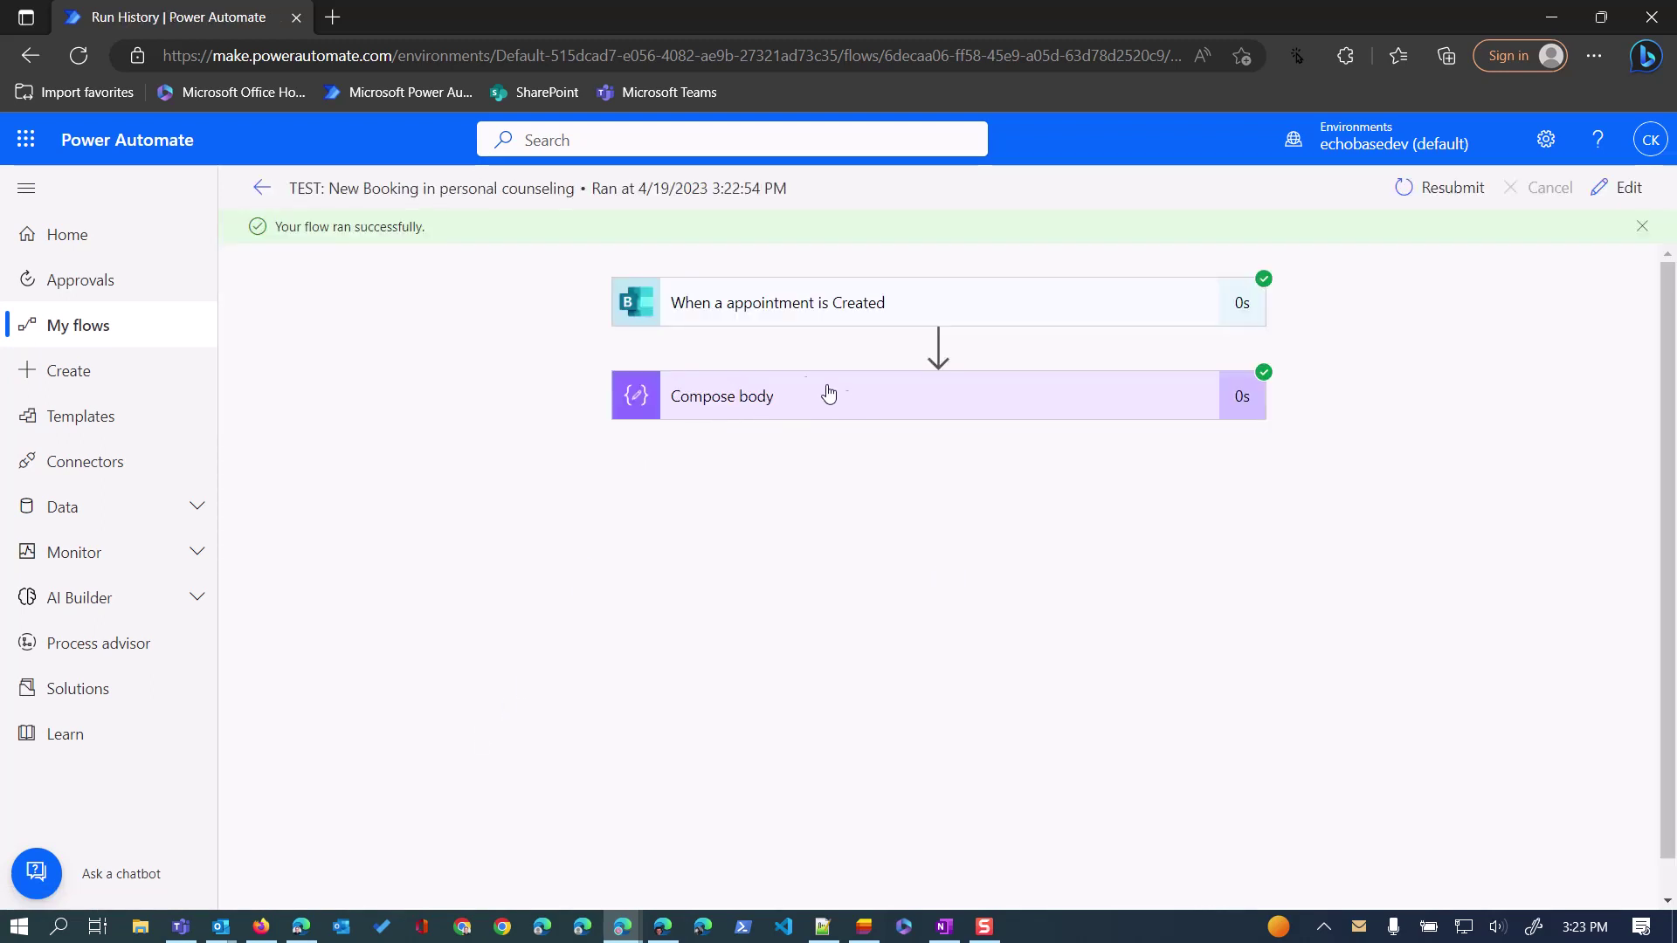
pyautogui.click(795, 406)
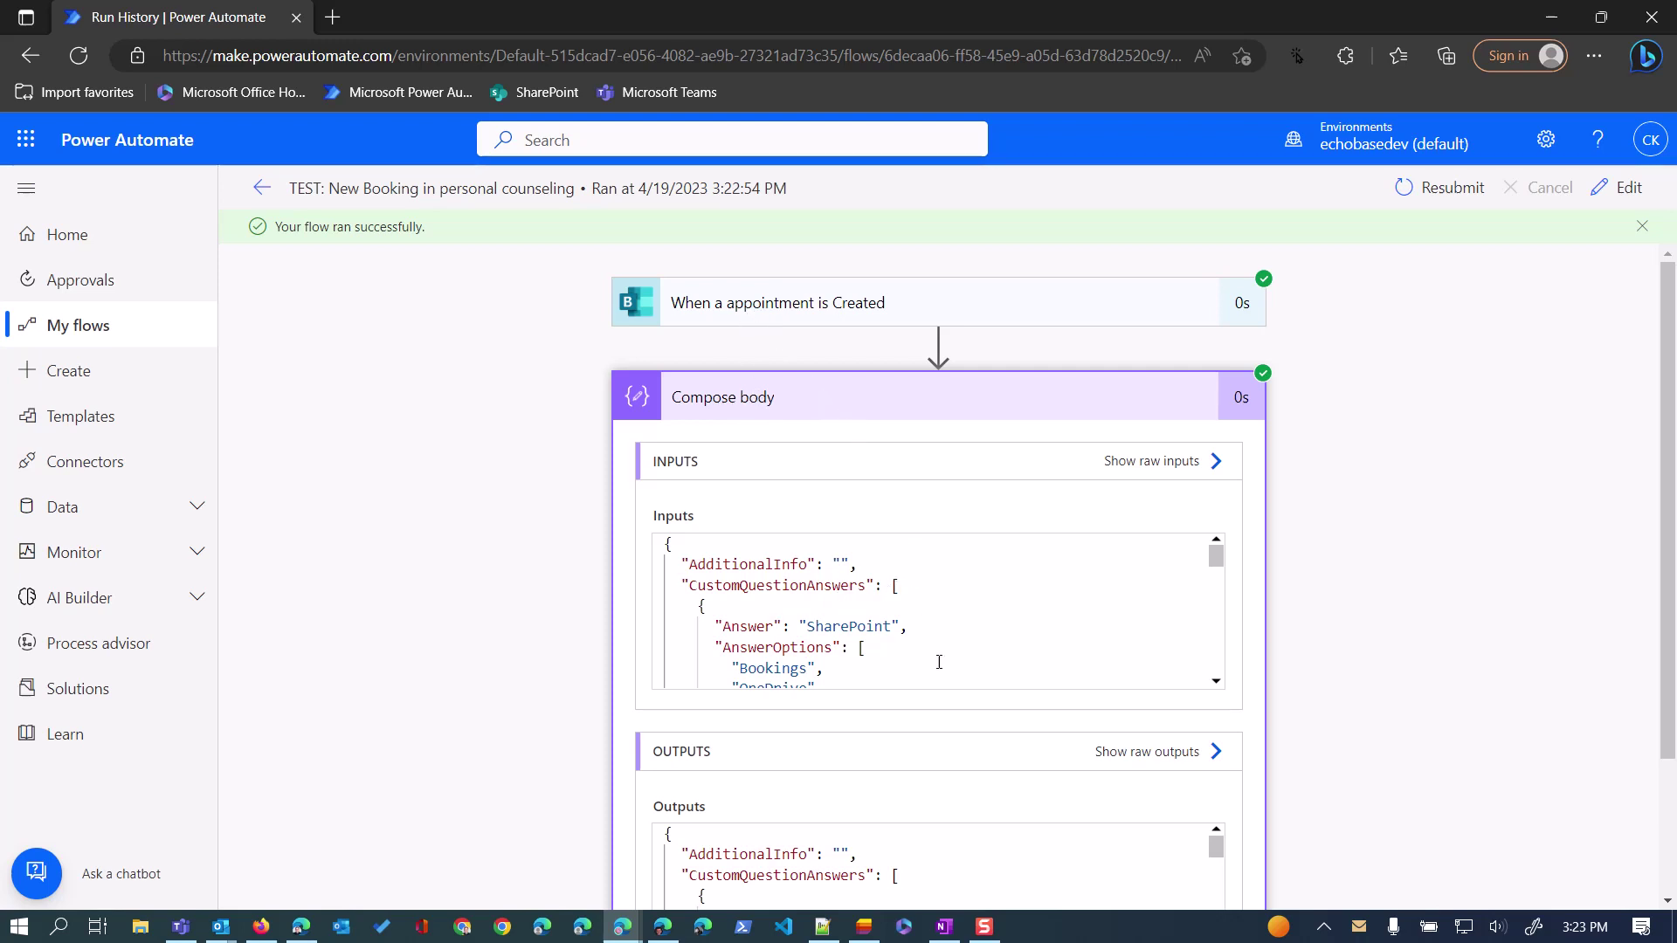
pyautogui.click(1153, 463)
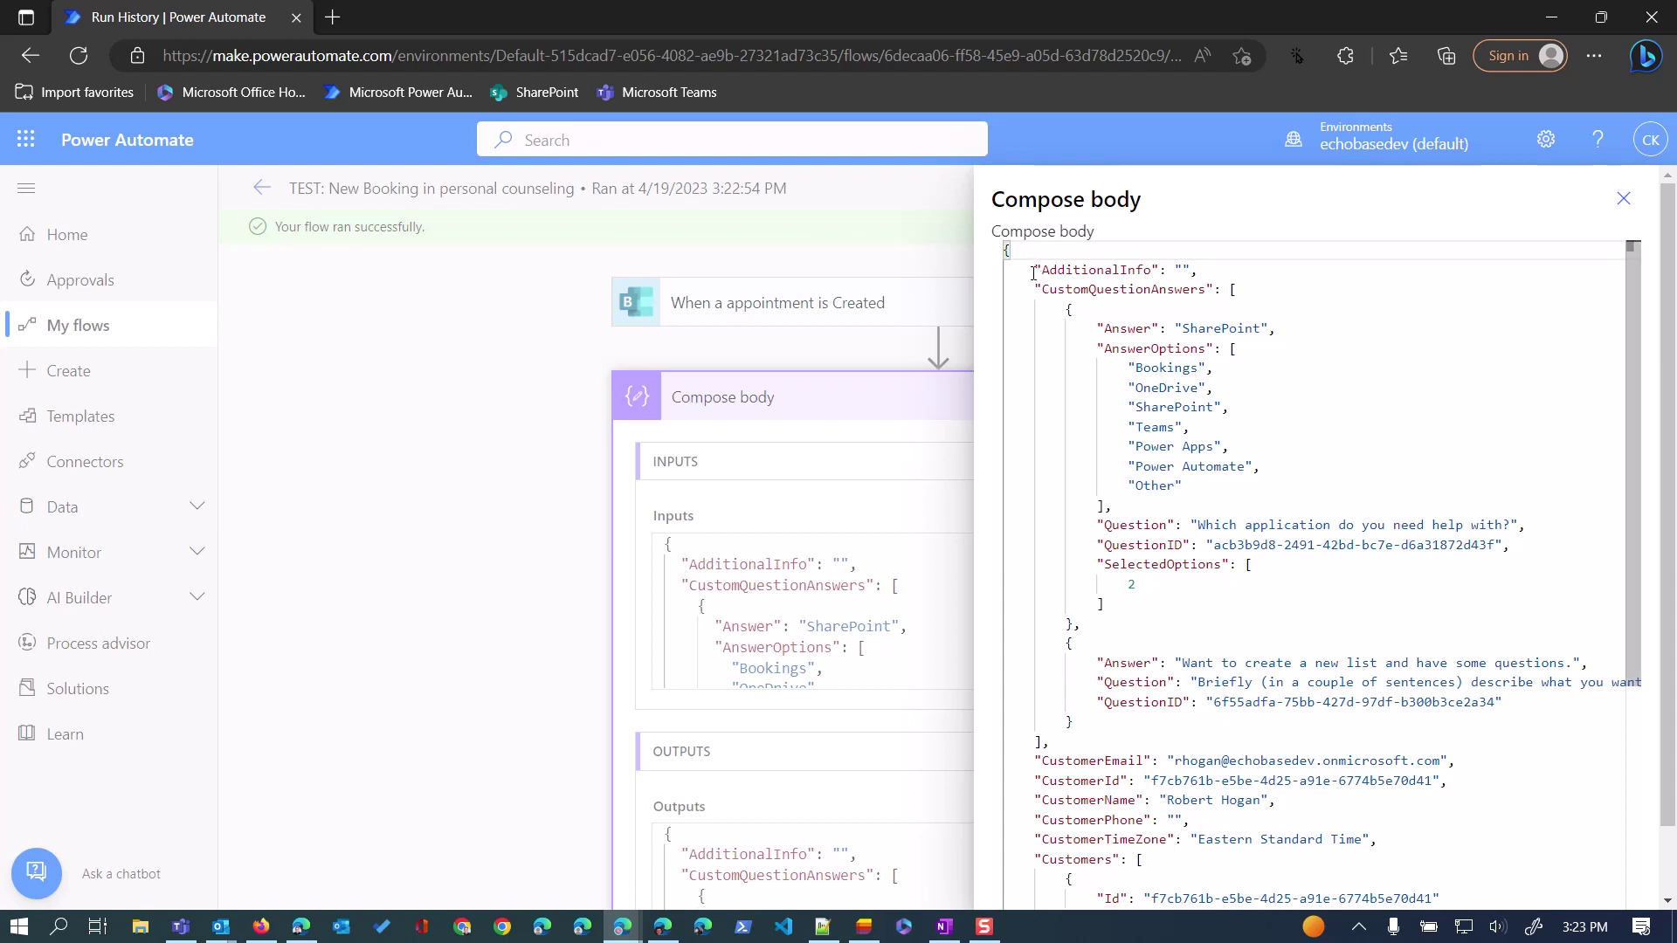
# Inspect the AdditionalInfo line and CustomQuestionAnswers array in the raw JSON, then close it
pyautogui.moveTo(1036, 271); pyautogui.dragTo(1207, 276)
pyautogui.moveTo(1038, 288); pyautogui.dragTo(1121, 741)
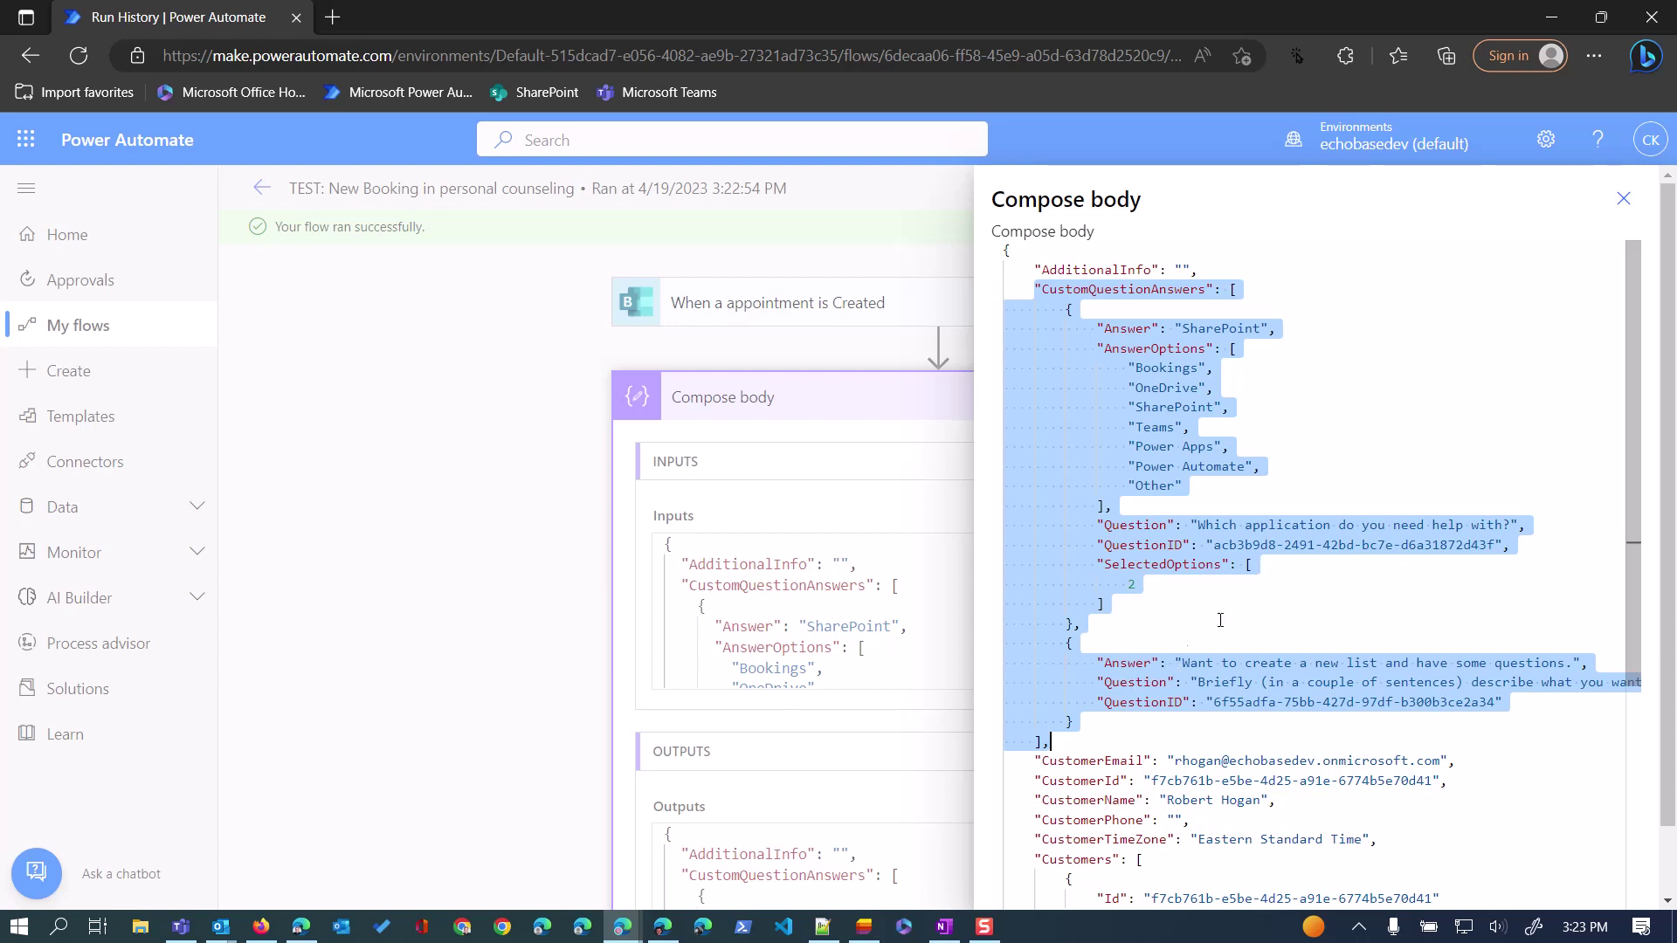
pyautogui.click(1624, 198)
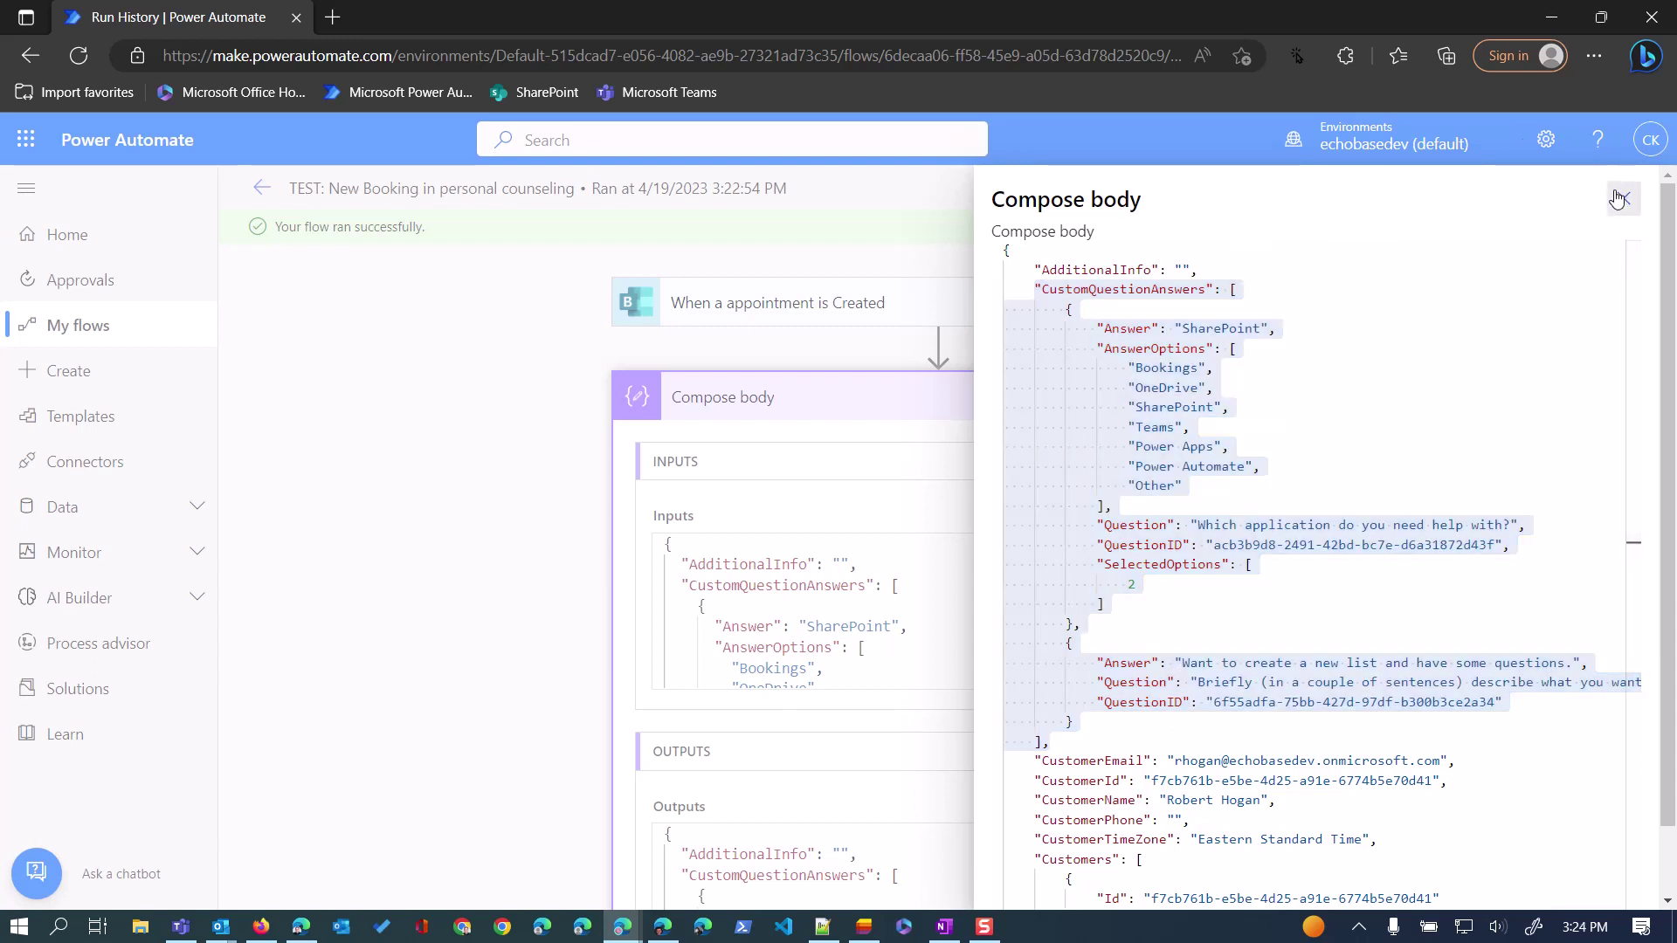
# Edit the flow and add a Select (Data Operation) step after Compose body
pyautogui.click(1622, 188)
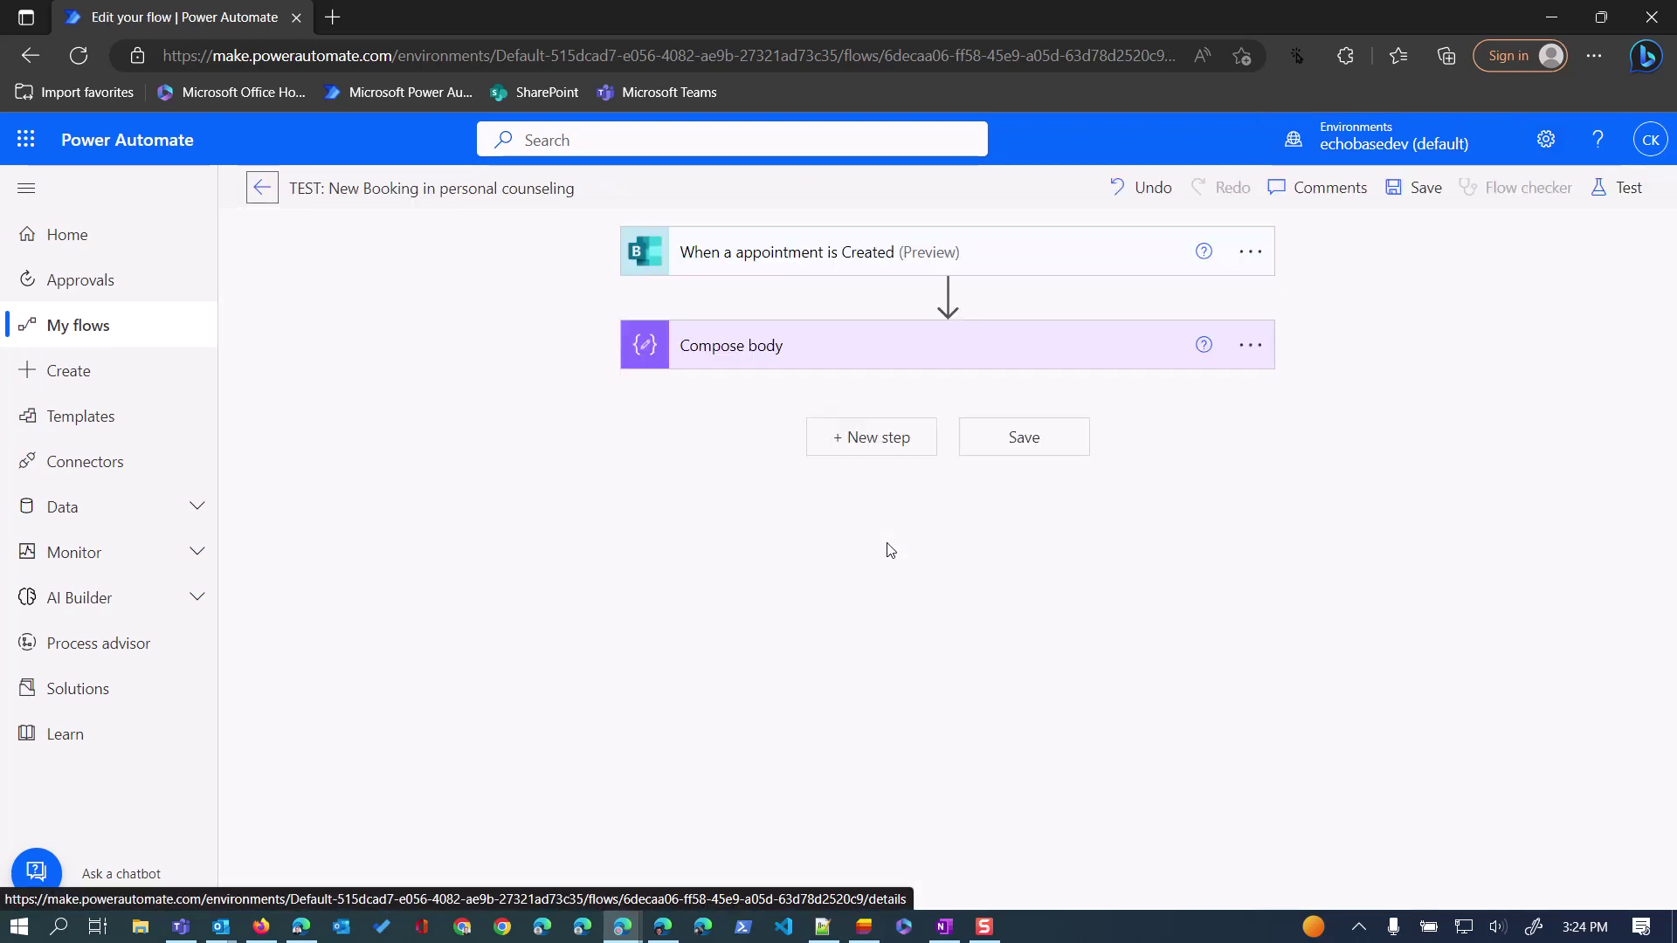
pyautogui.click(870, 445)
pyautogui.write('select')
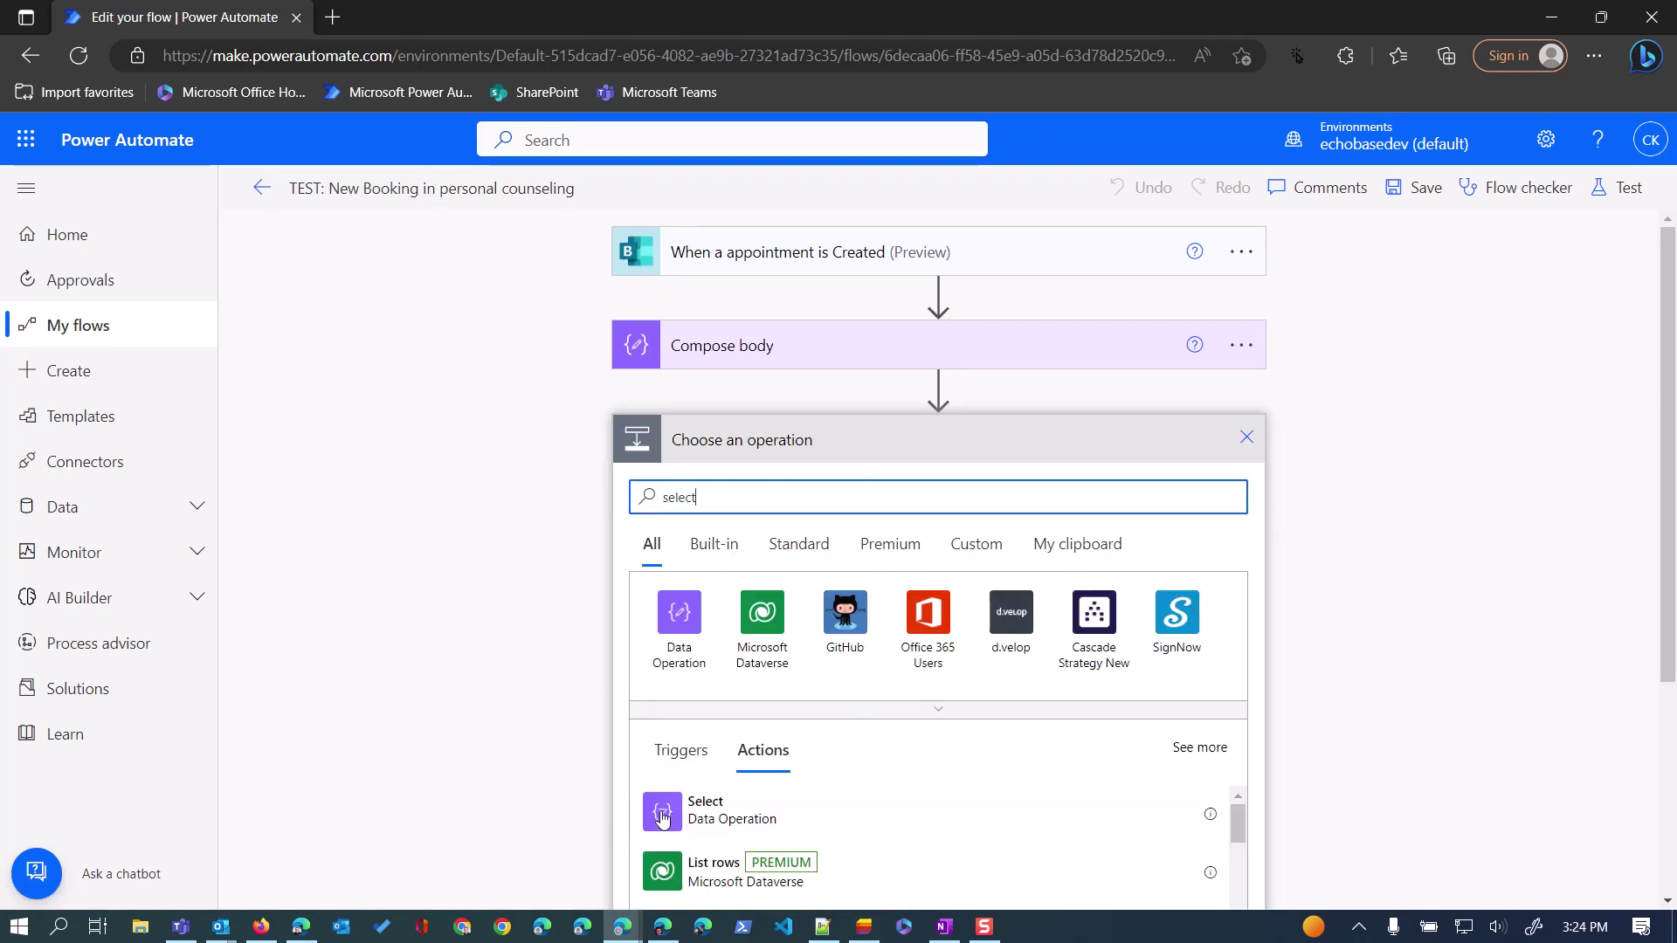
pyautogui.click(681, 805)
pyautogui.click(818, 489)
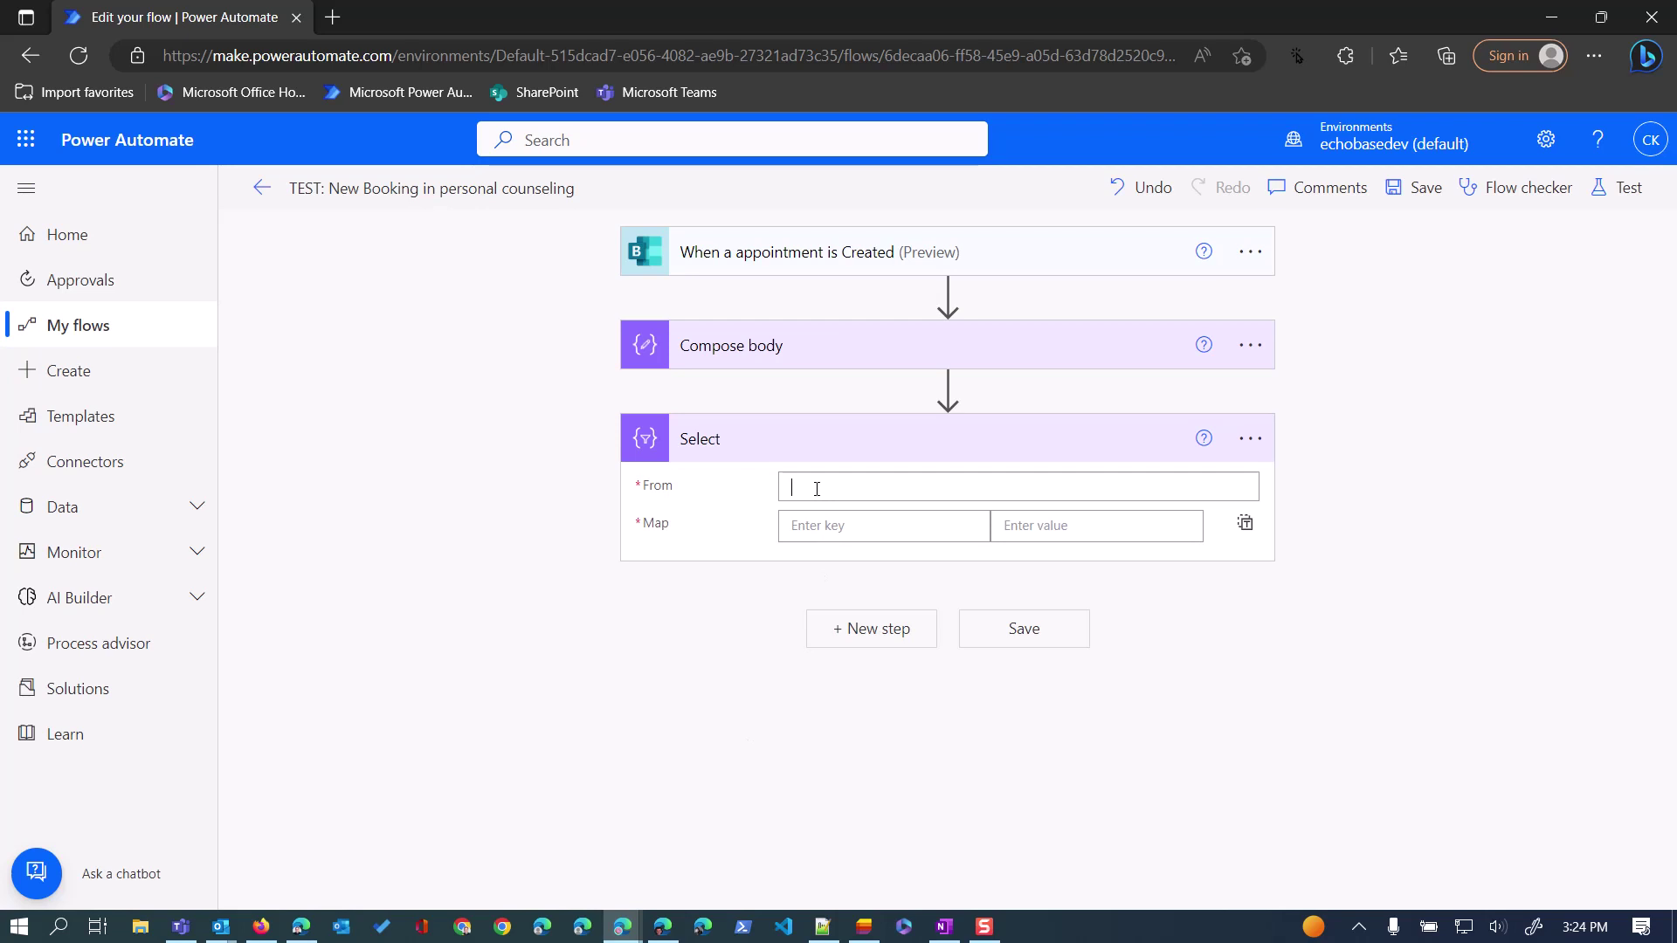
pyautogui.click(1379, 655)
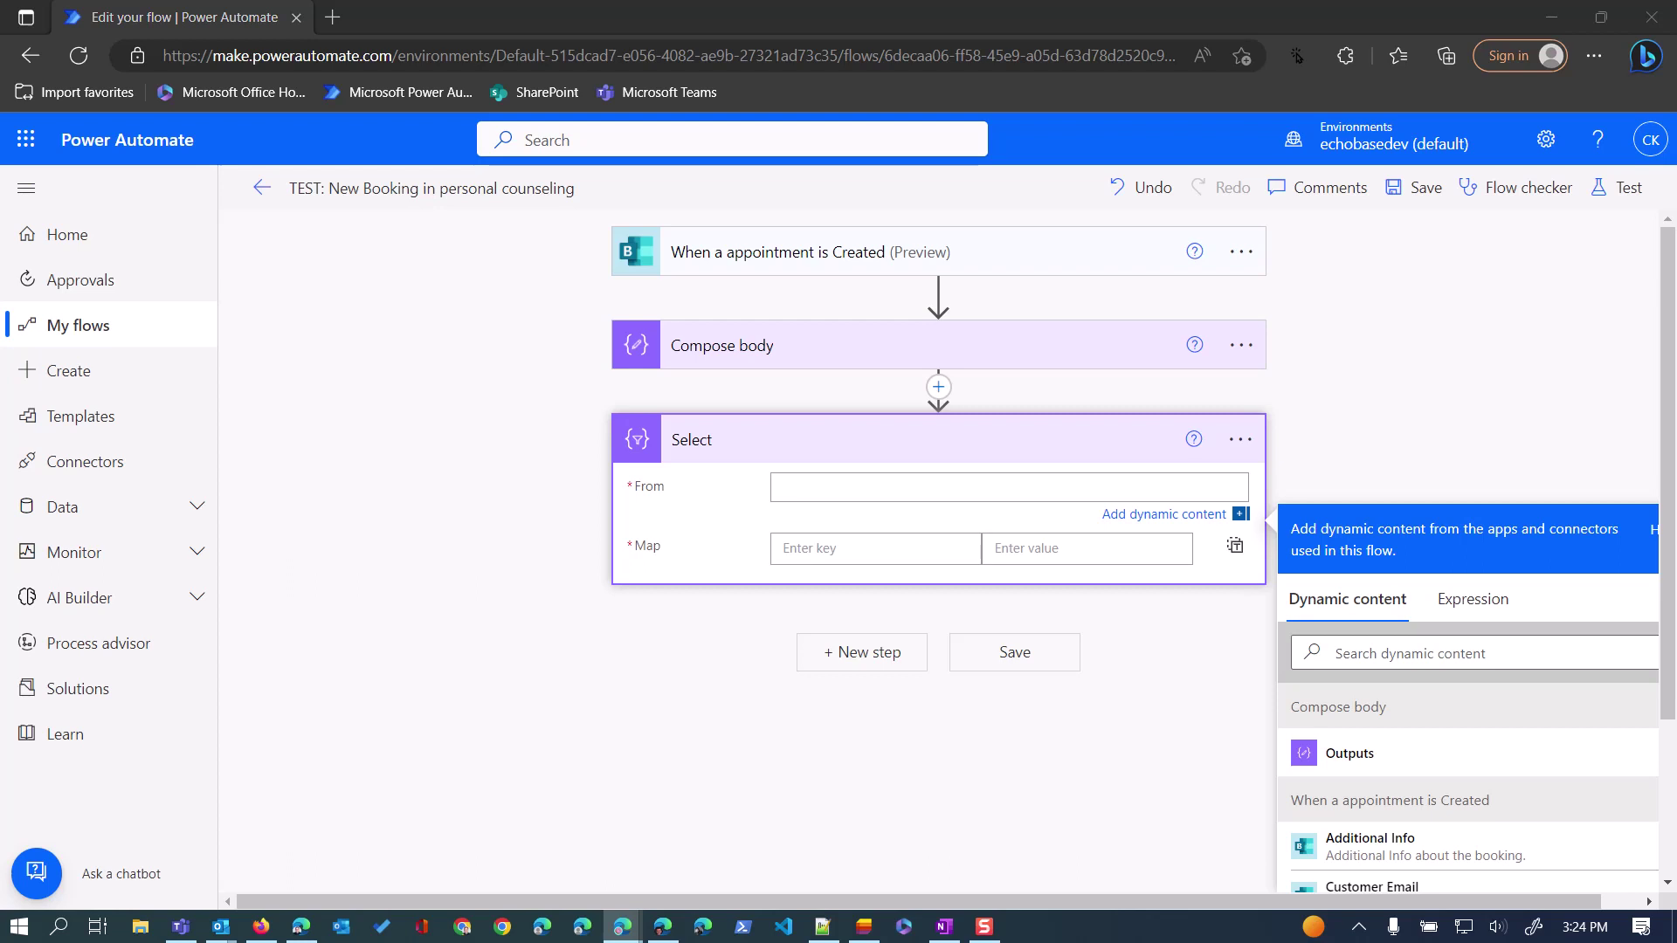
# Set the Select's From to the CustomQuestionAnswers dynamic content
pyautogui.click(1359, 653)
pyautogui.write('custom')
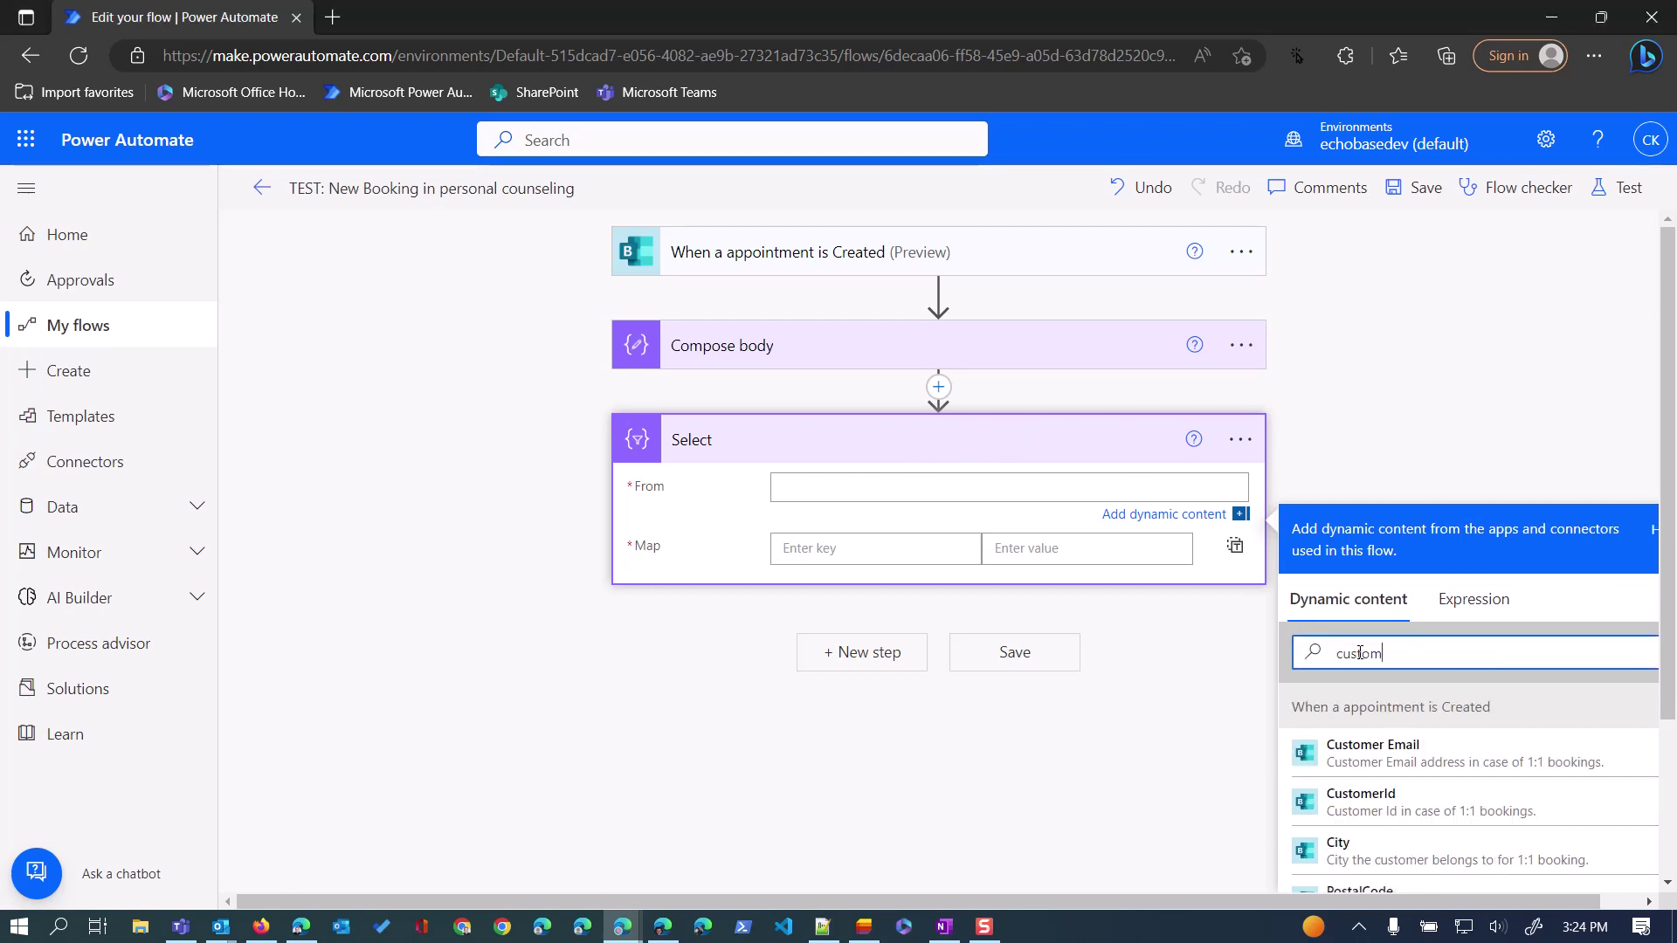
pyautogui.write('question')
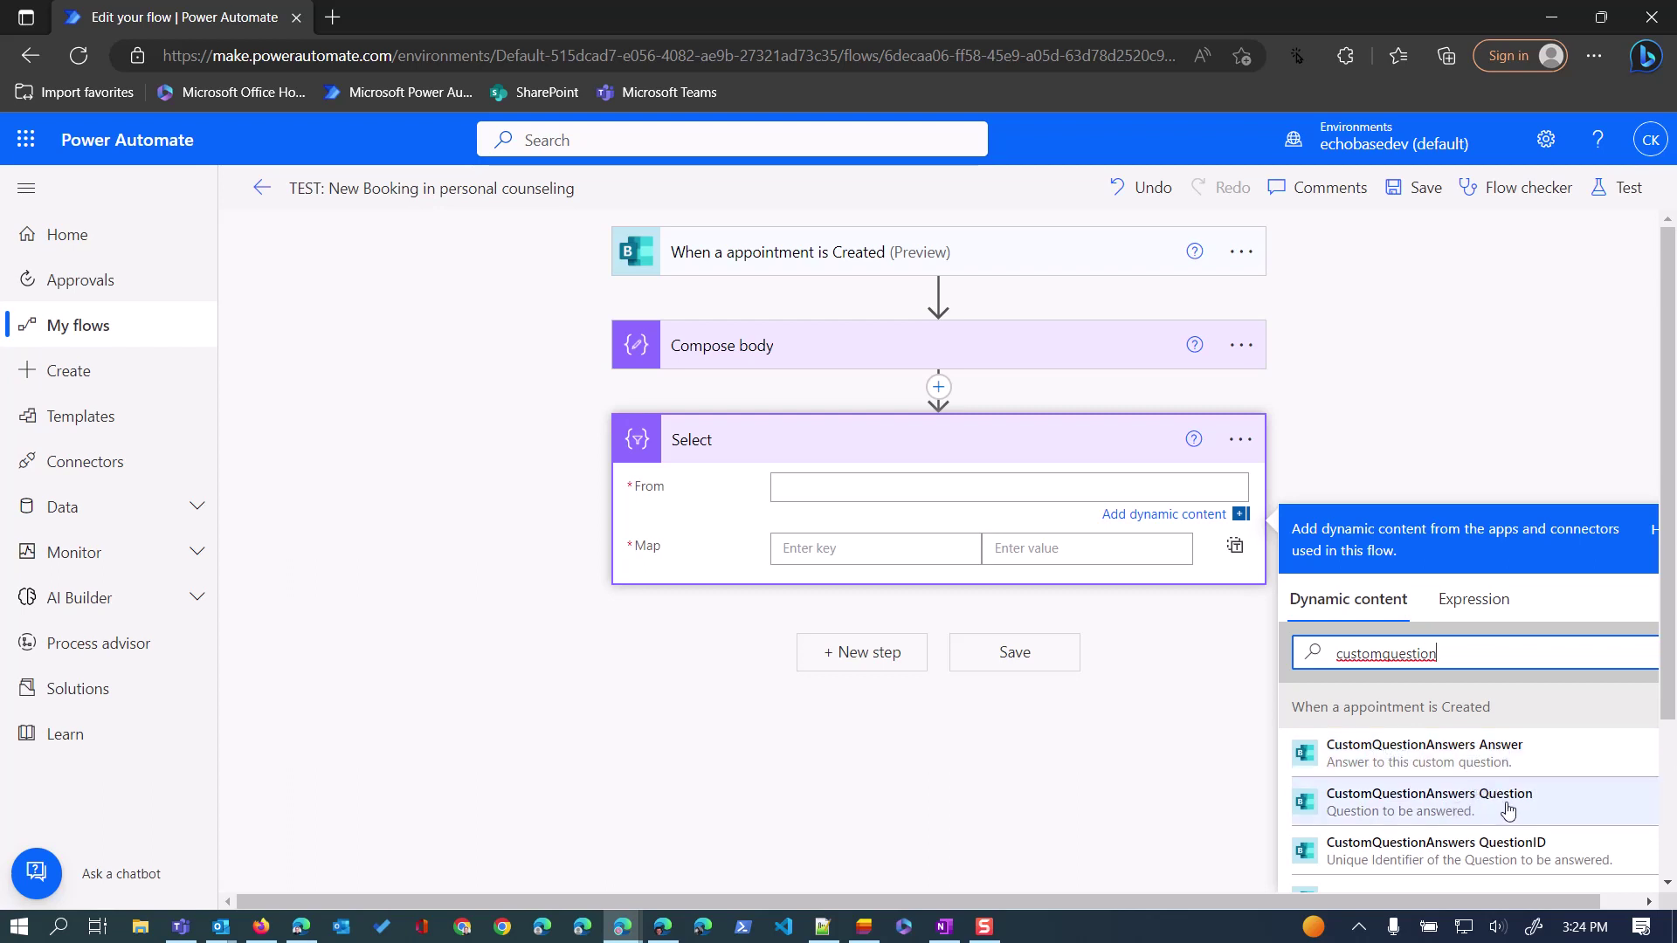
pyautogui.scroll(-1, 1432, 843)
pyautogui.scroll(-1, 1428, 848)
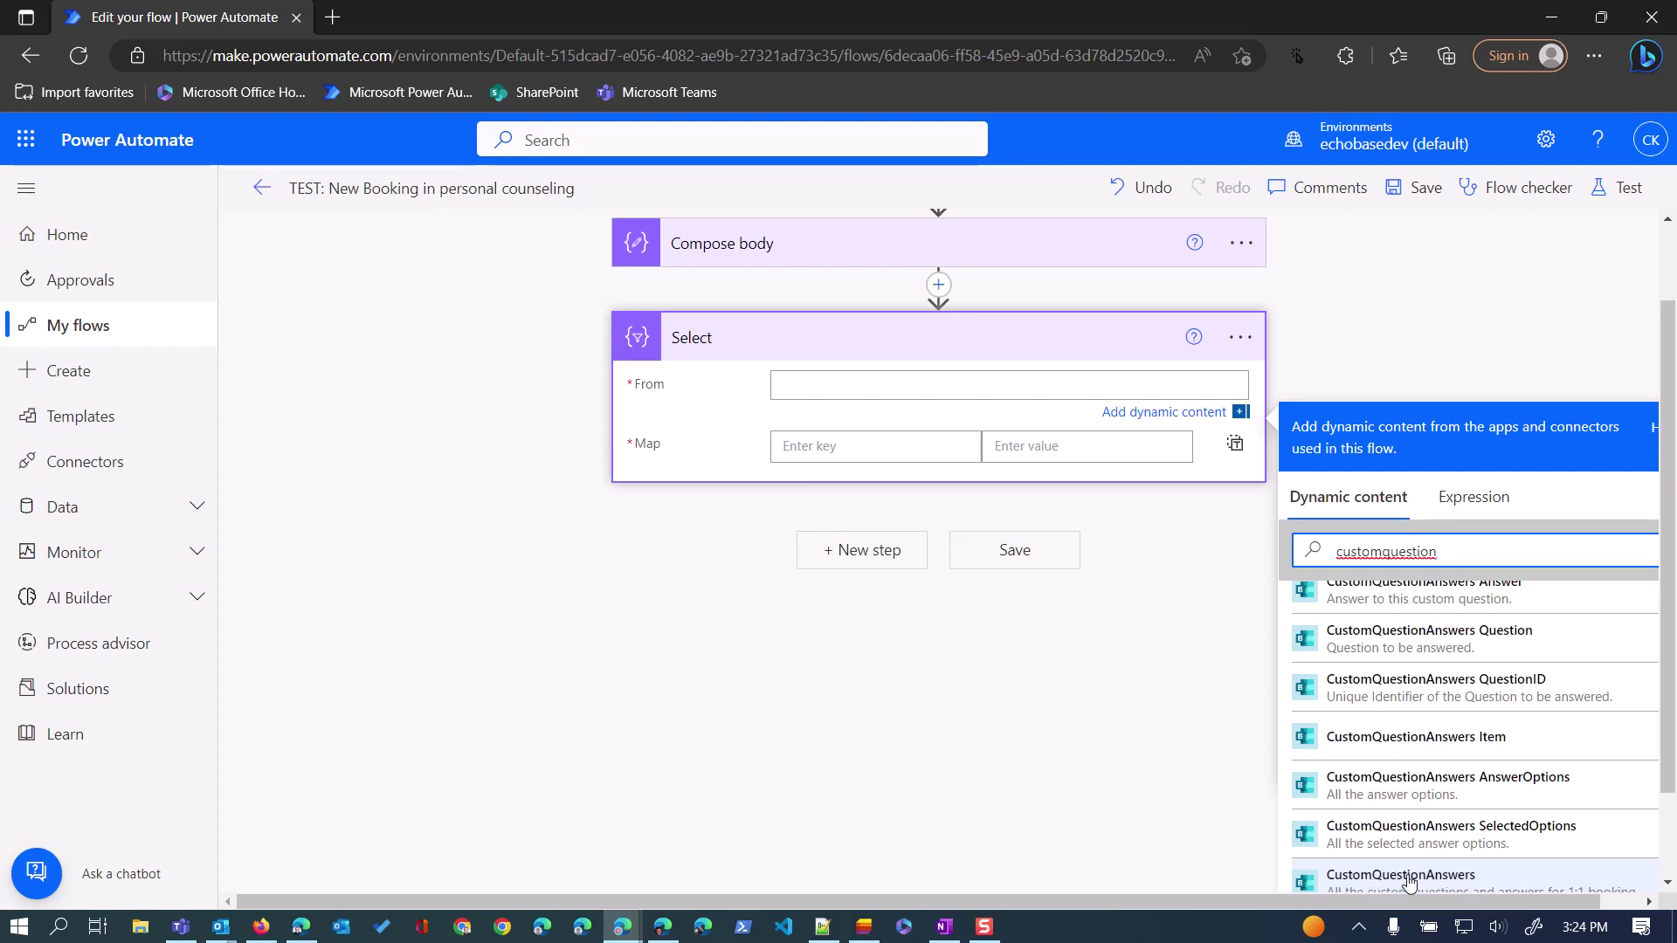
pyautogui.click(1409, 881)
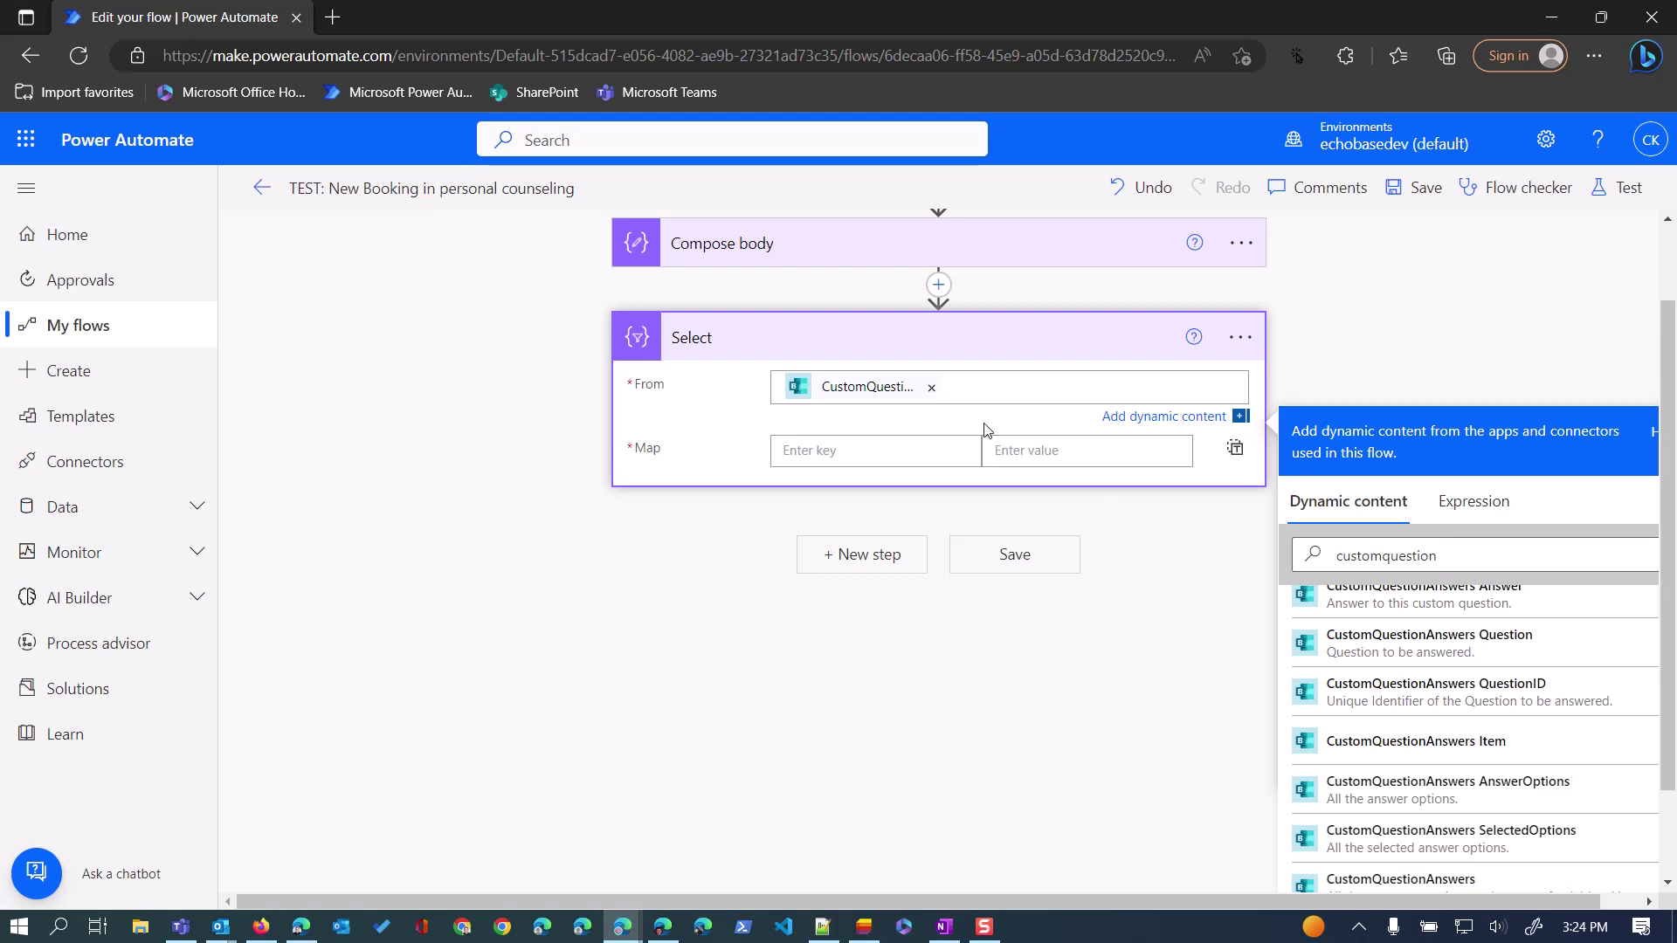
# Add a map key named Question, then switch to the run-history window
pyautogui.click(900, 453)
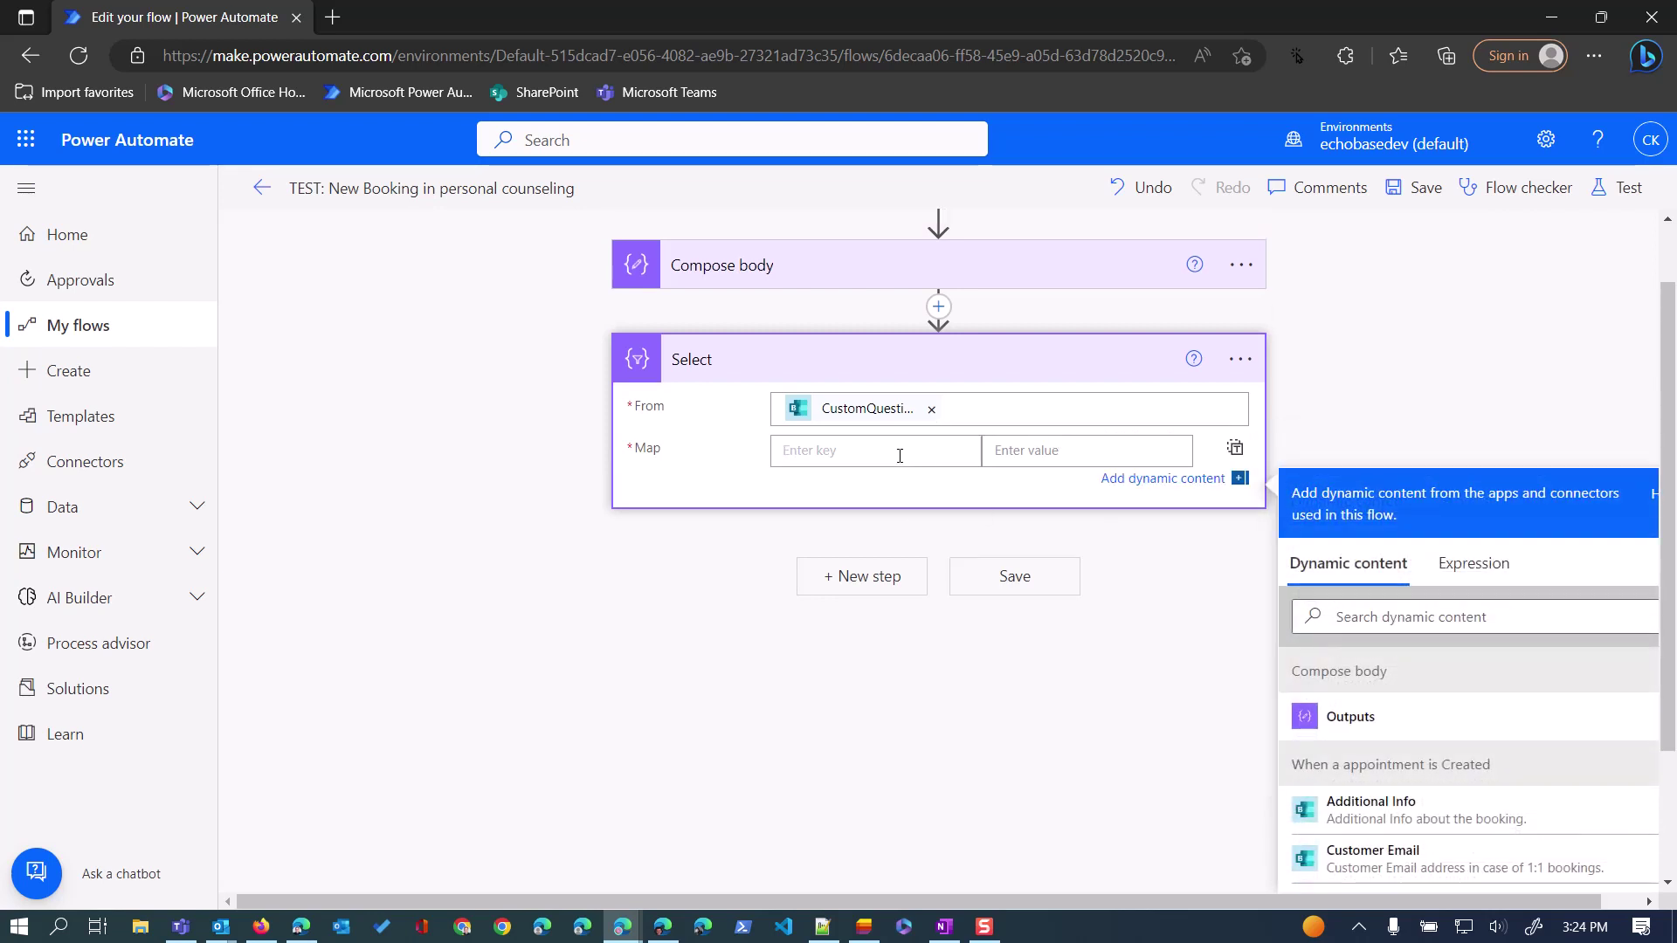
pyautogui.write('Question')
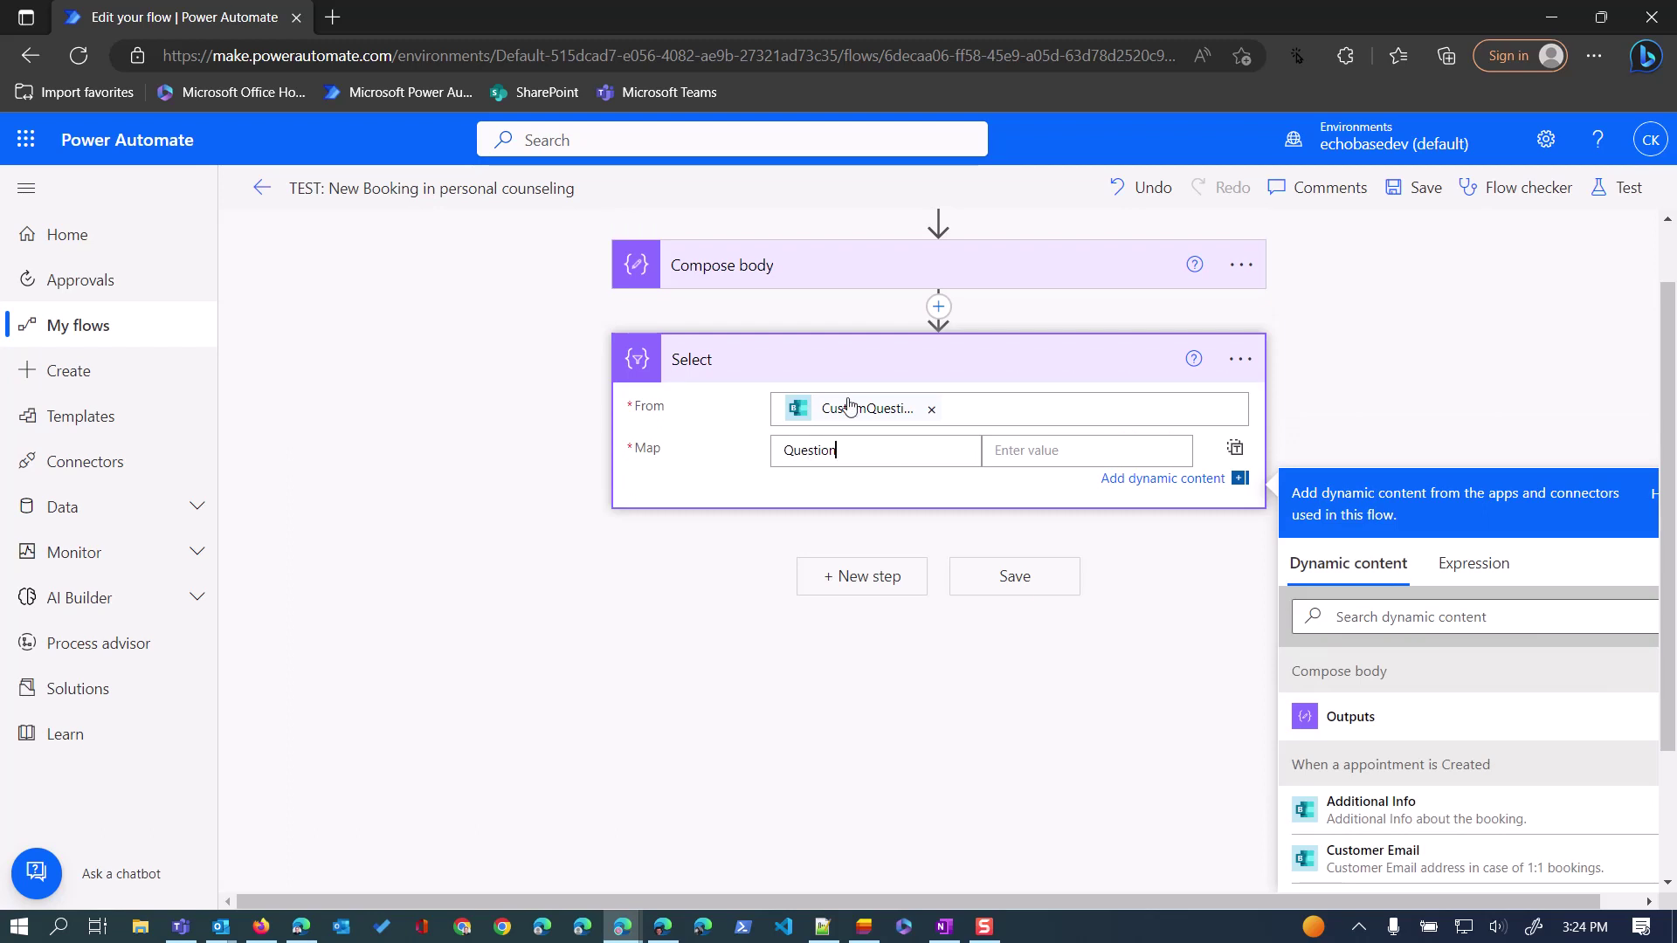
pyautogui.click(1019, 453)
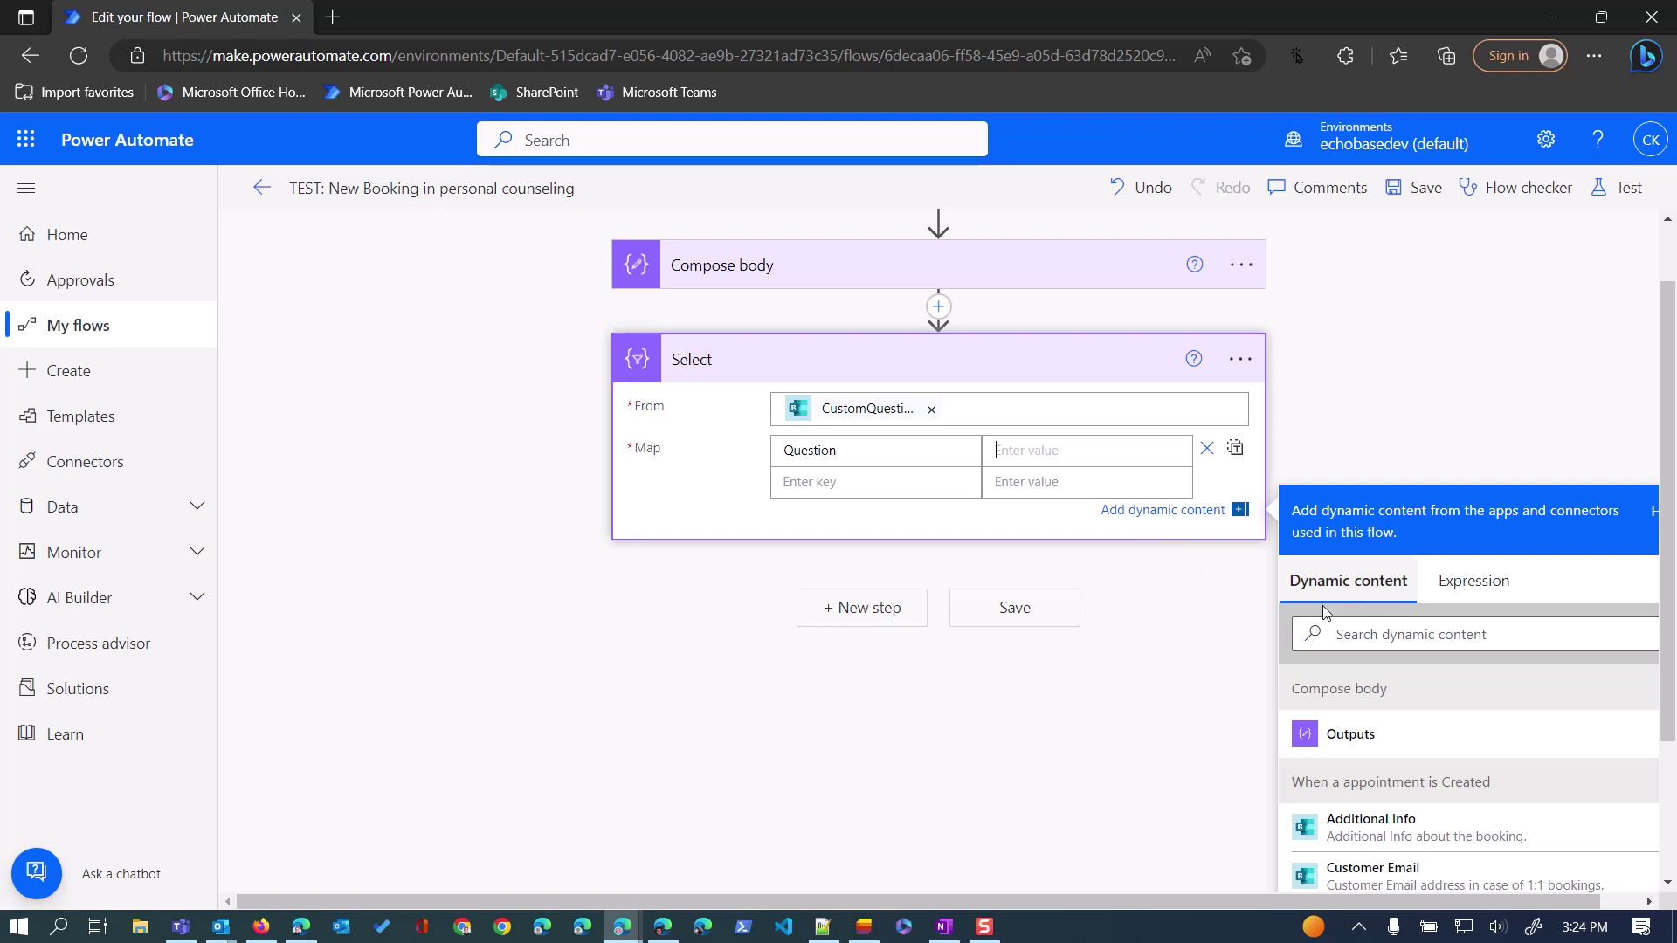
pyautogui.hotkey('alt', 'Tab')
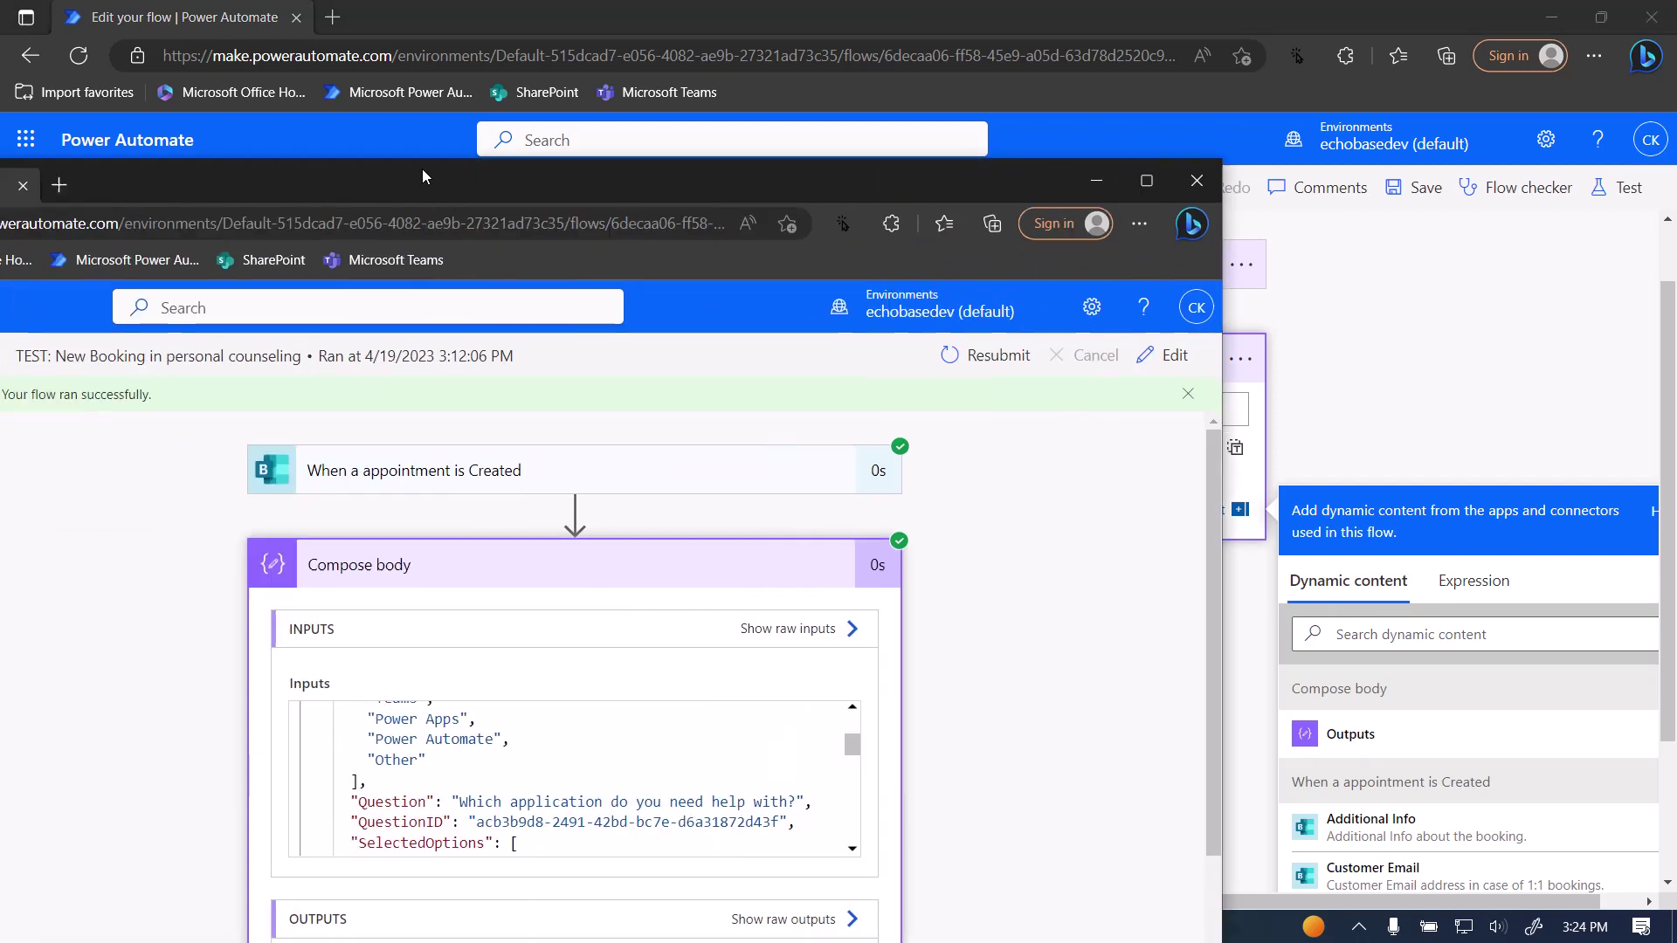
# Check the Question field inside CustomQuestionAnswers in the earlier run's inputs, then return to the editor
pyautogui.scroll(4, 490, 664)
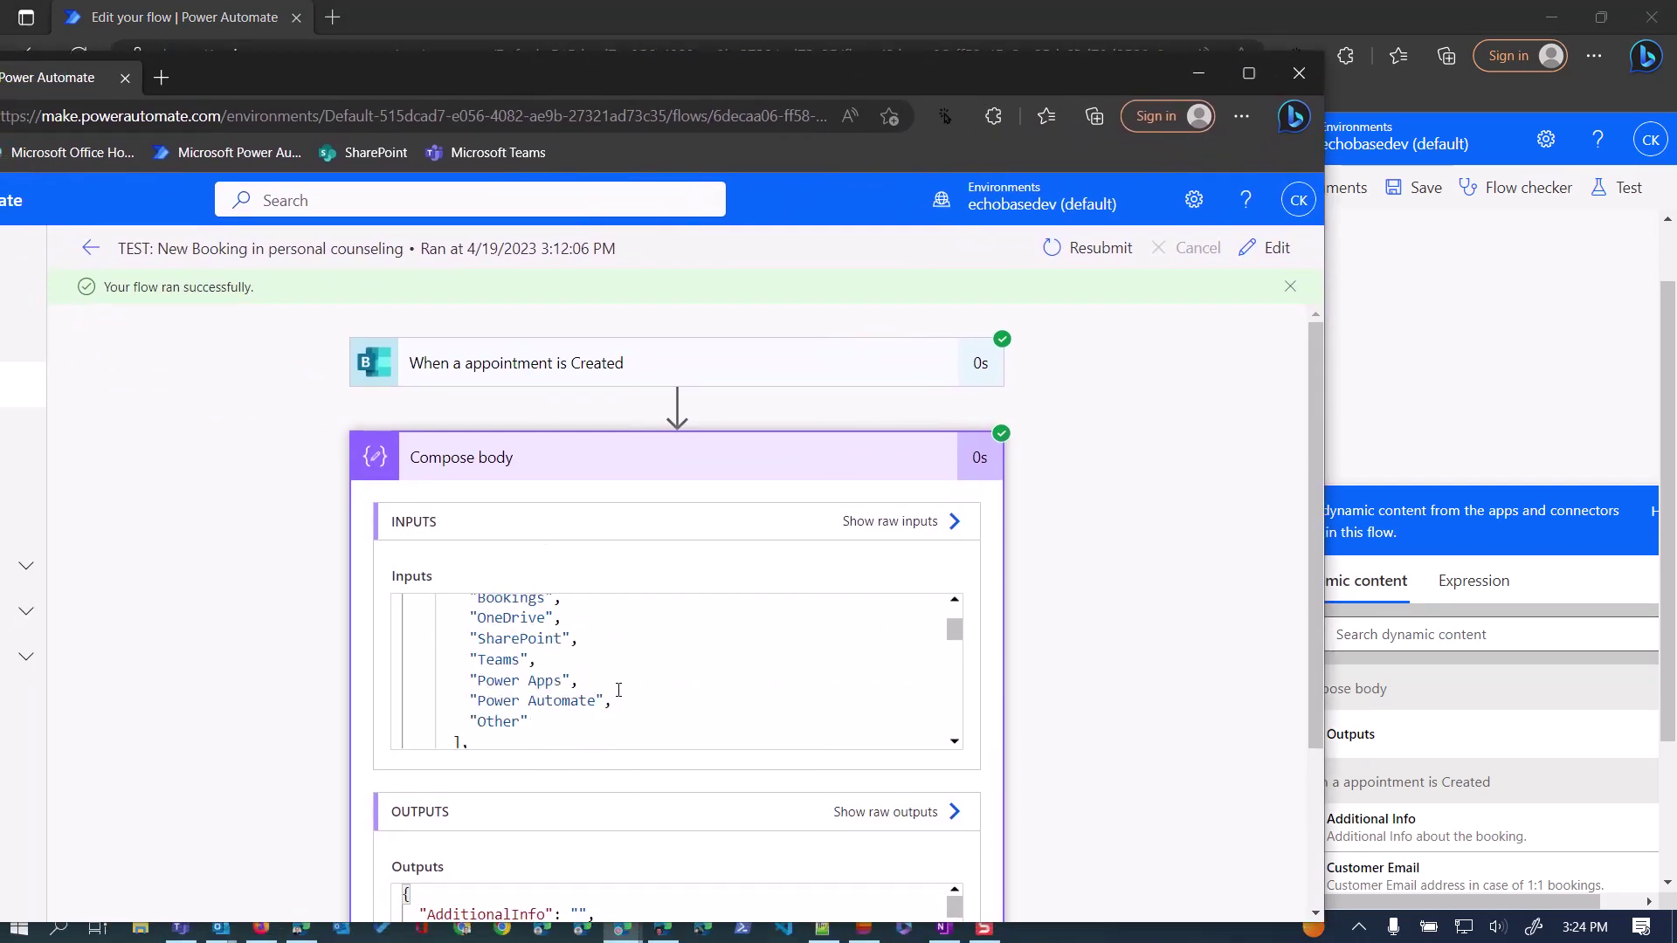
pyautogui.moveTo(427, 647); pyautogui.dragTo(608, 646)
pyautogui.scroll(-4, 541, 669)
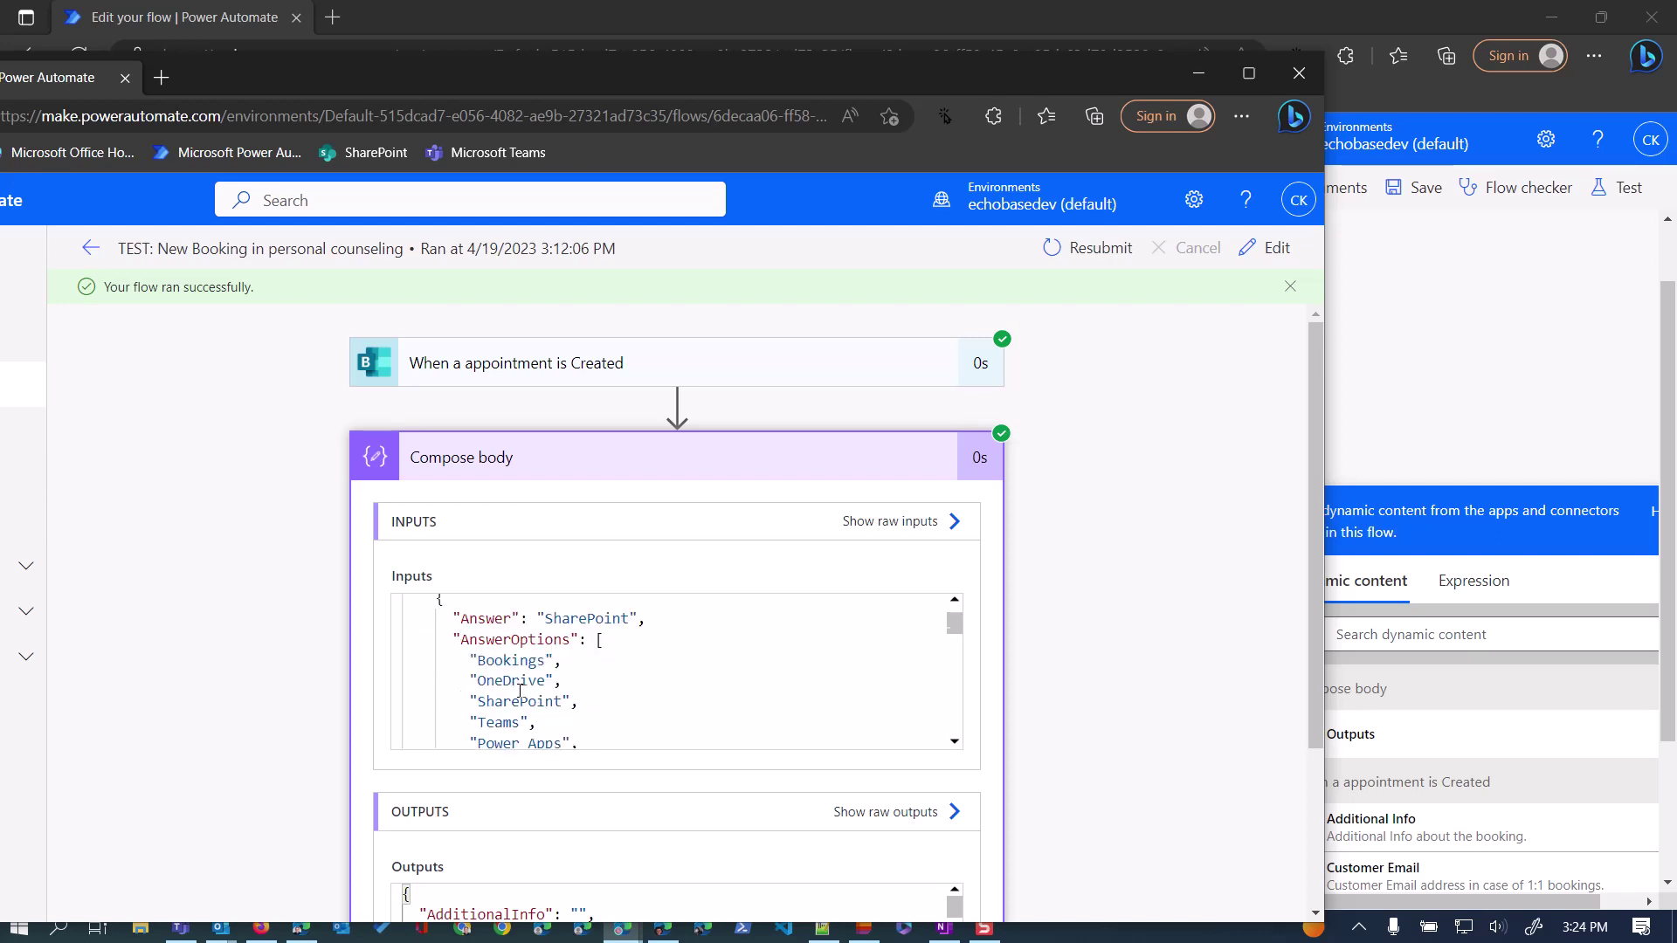
pyautogui.scroll(4, 481, 684)
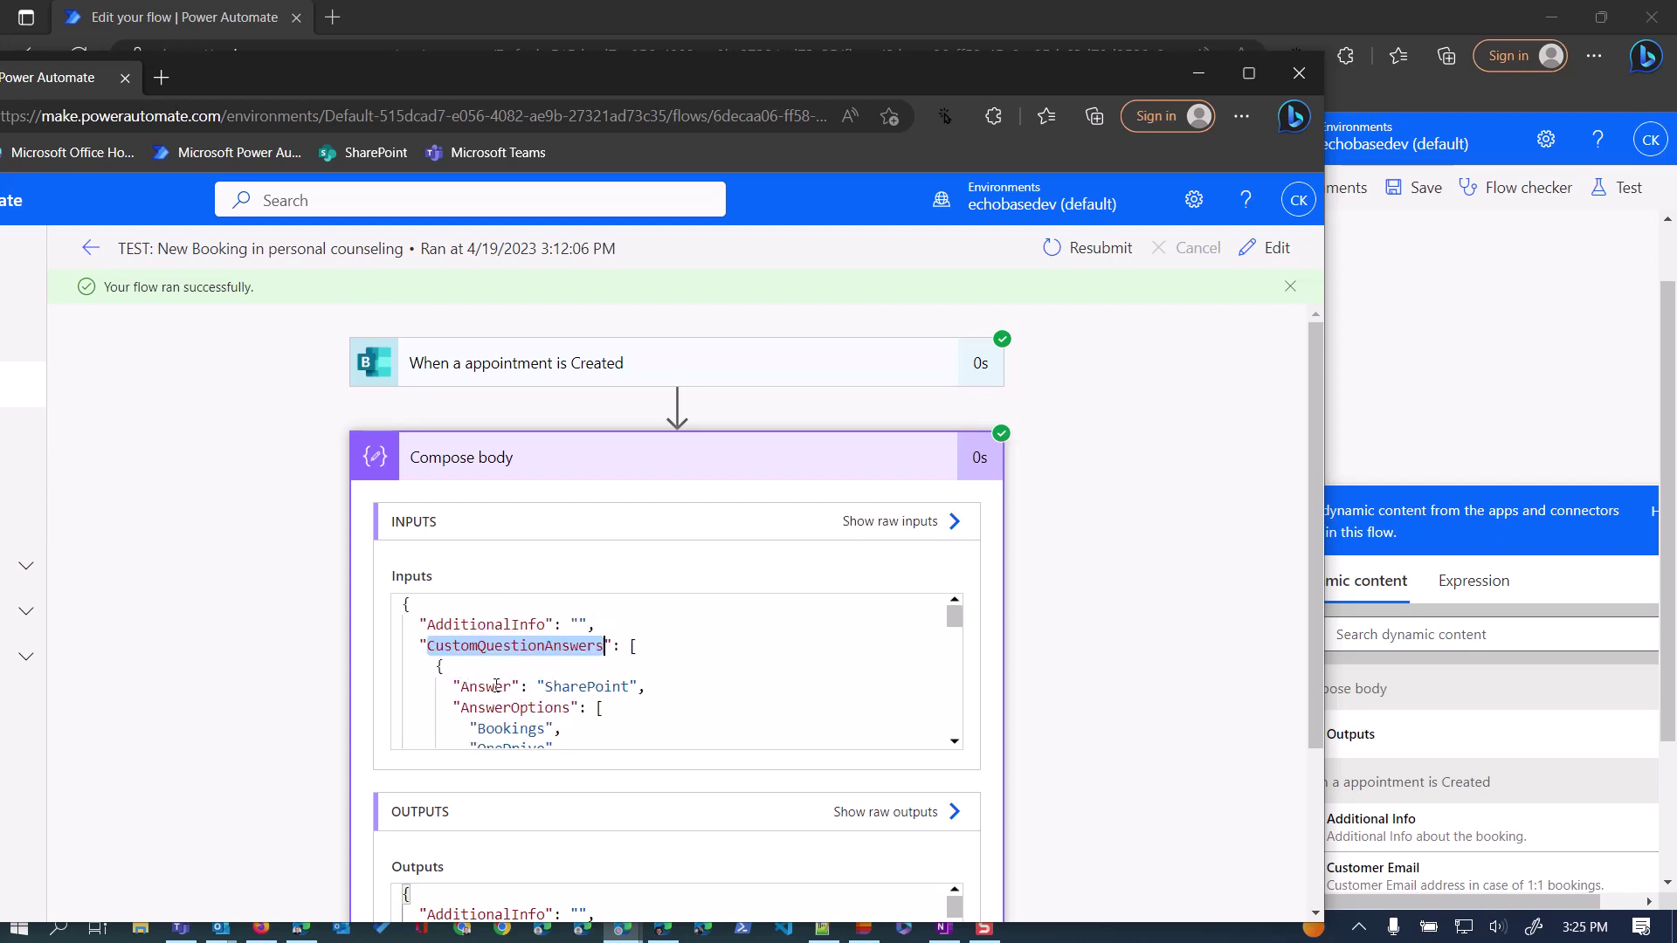
pyautogui.scroll(-3, 506, 710)
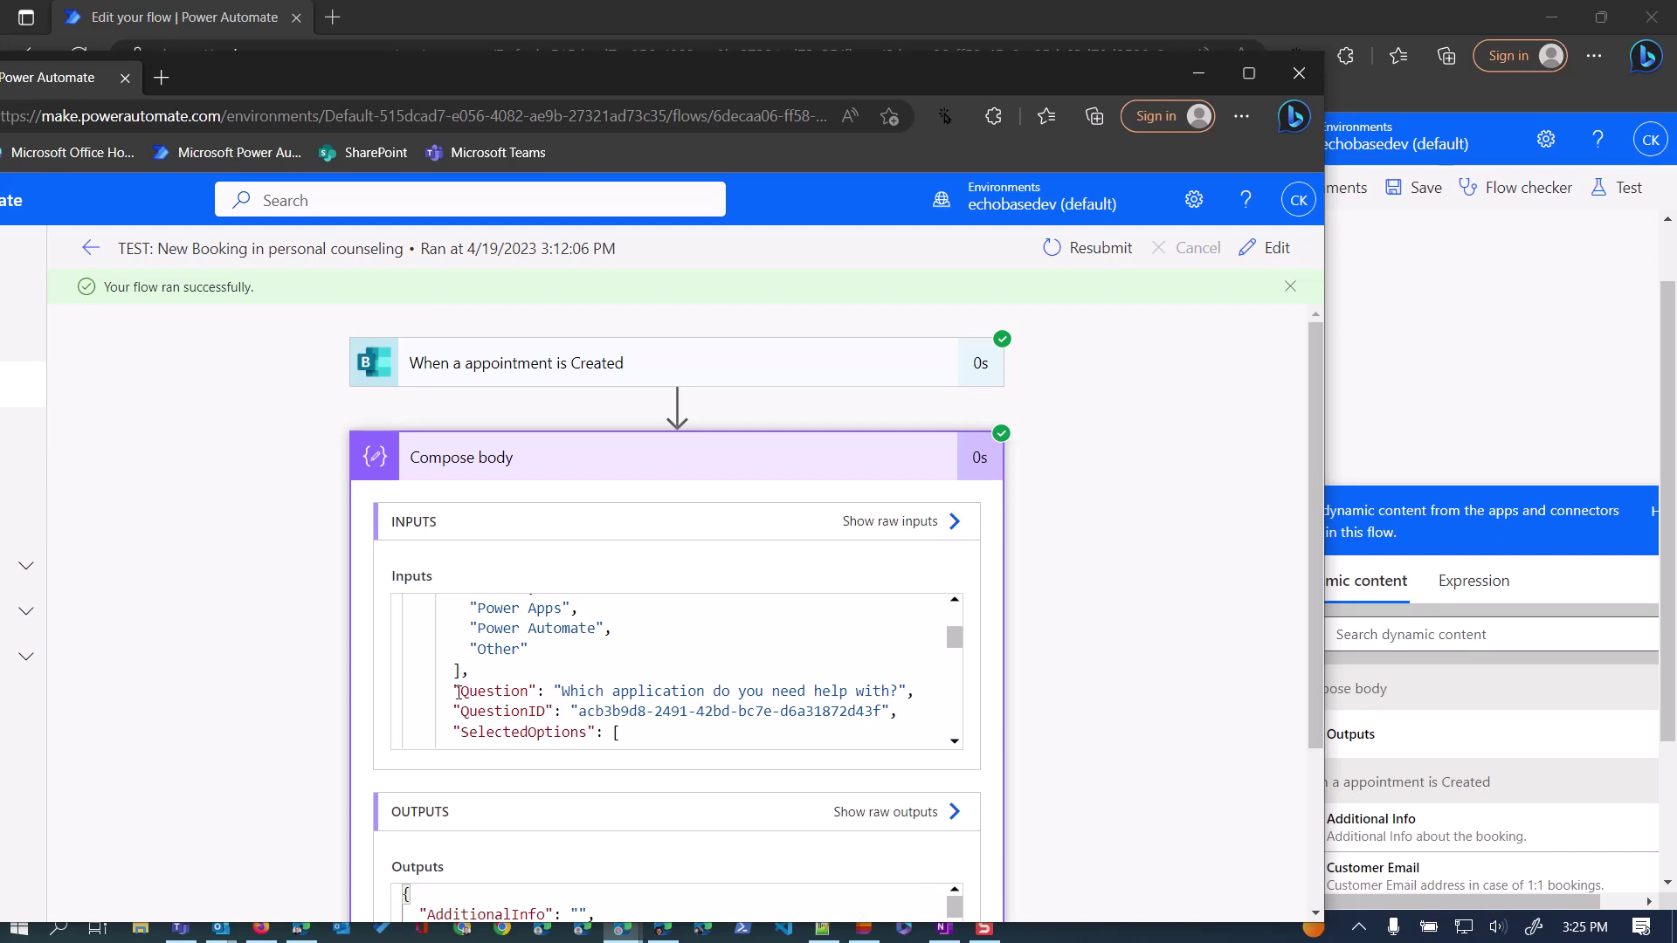
pyautogui.click(1465, 392)
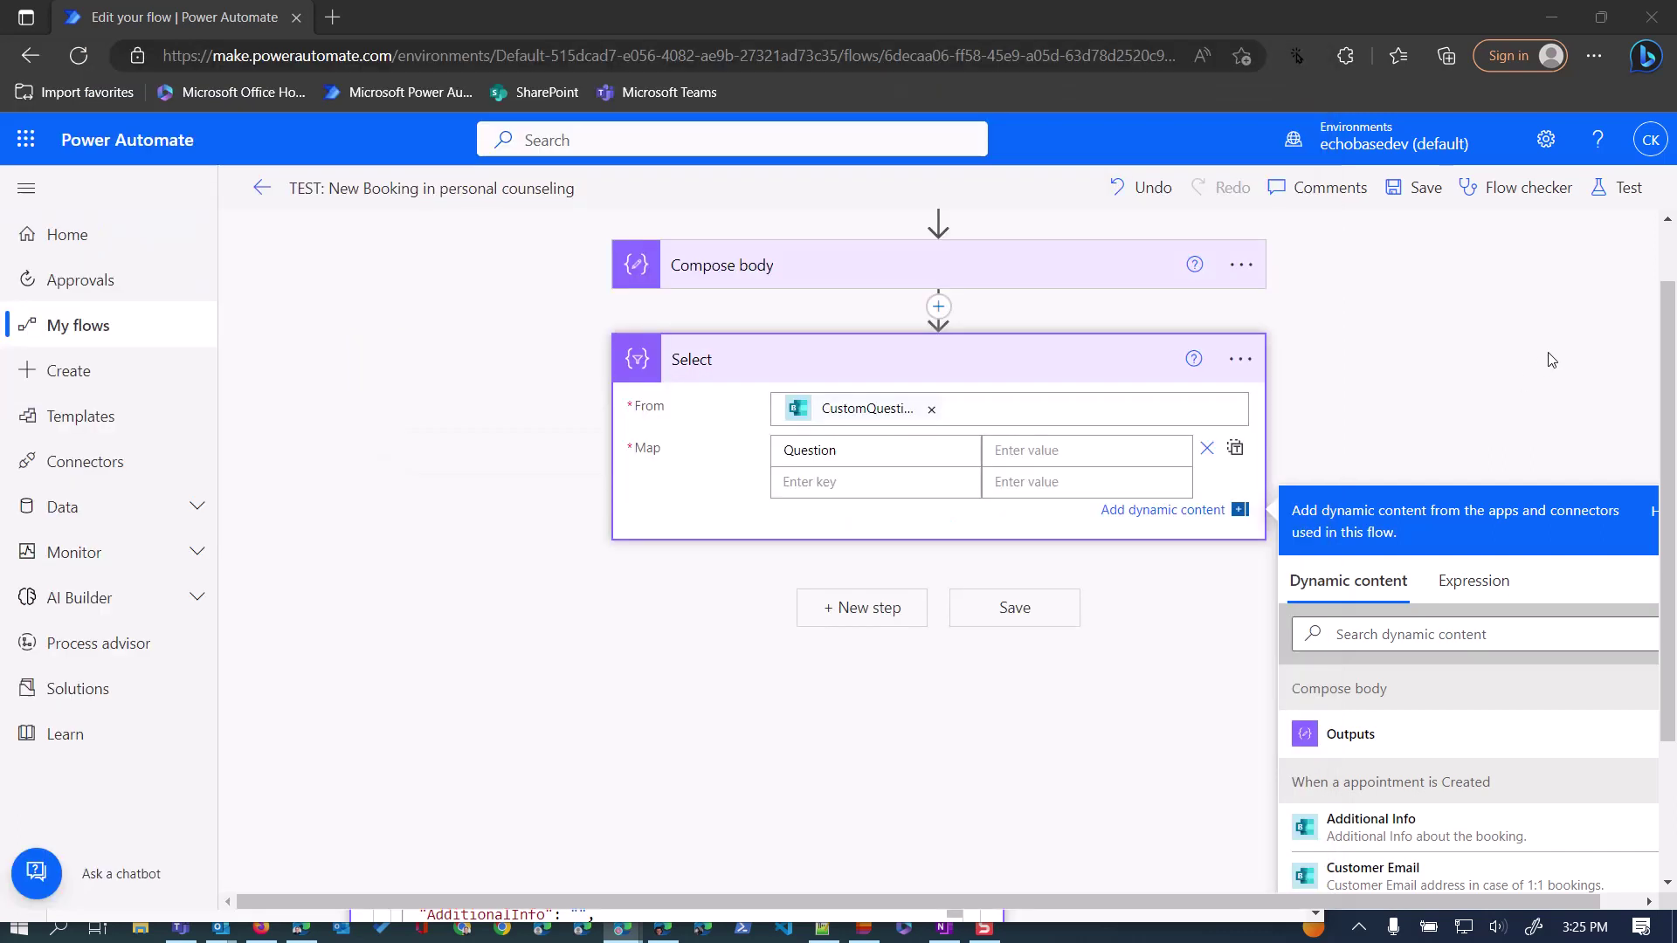
# Set the Question key's value to the expression item()?['Question']
pyautogui.click(1070, 530)
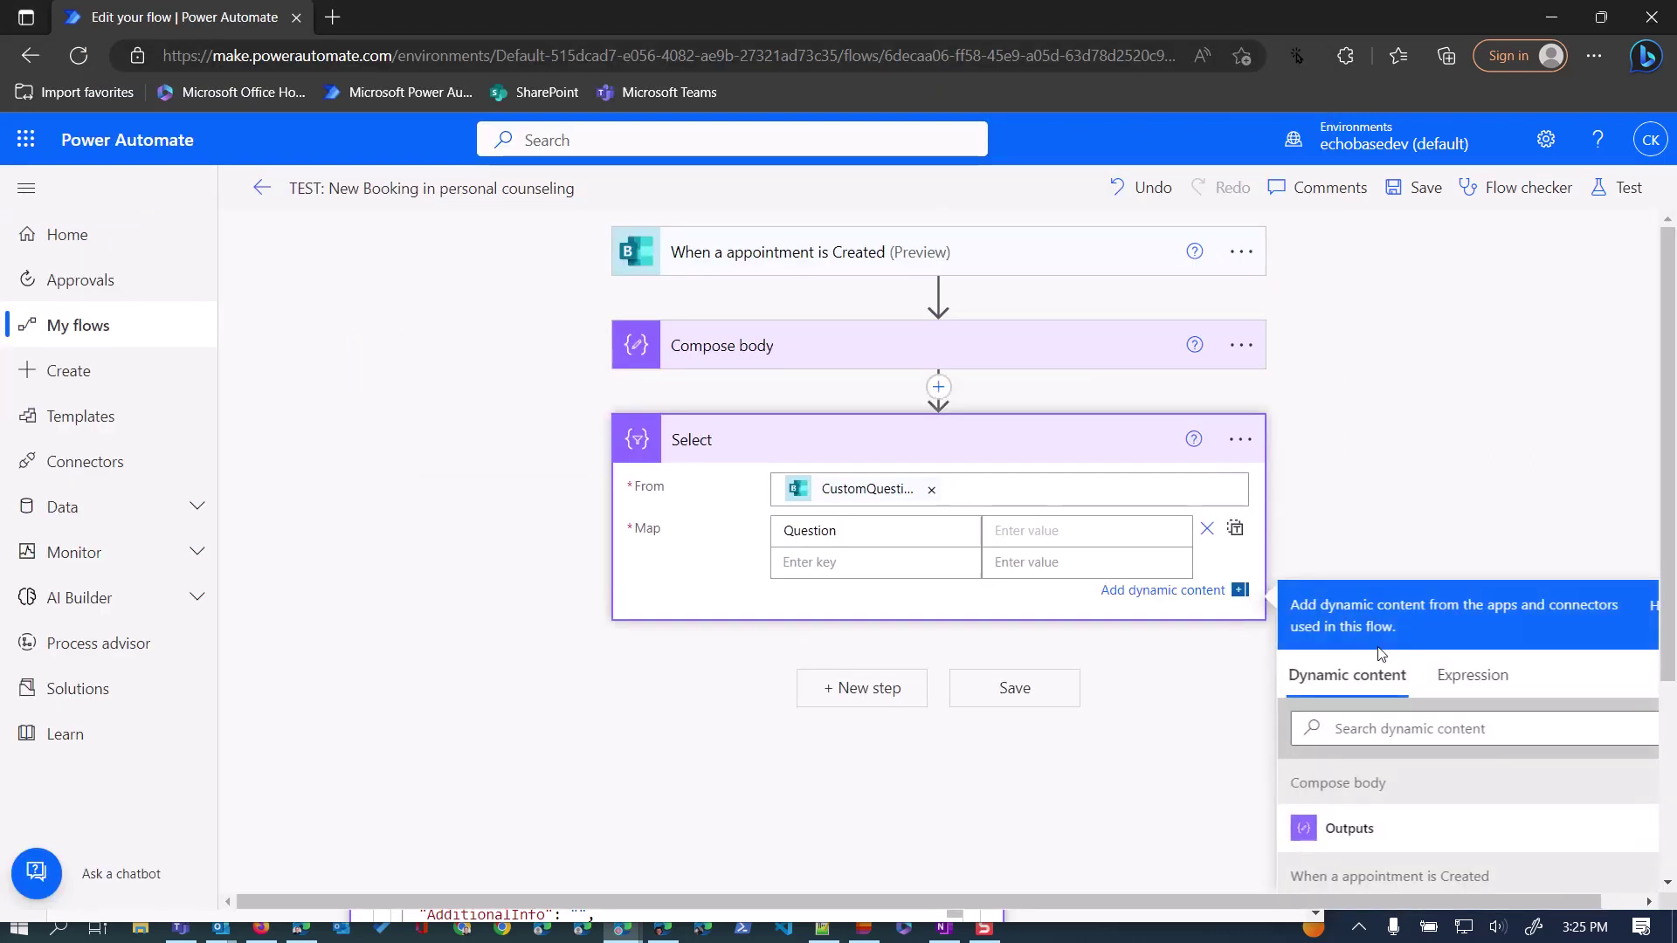
pyautogui.click(1473, 692)
pyautogui.write('item()')
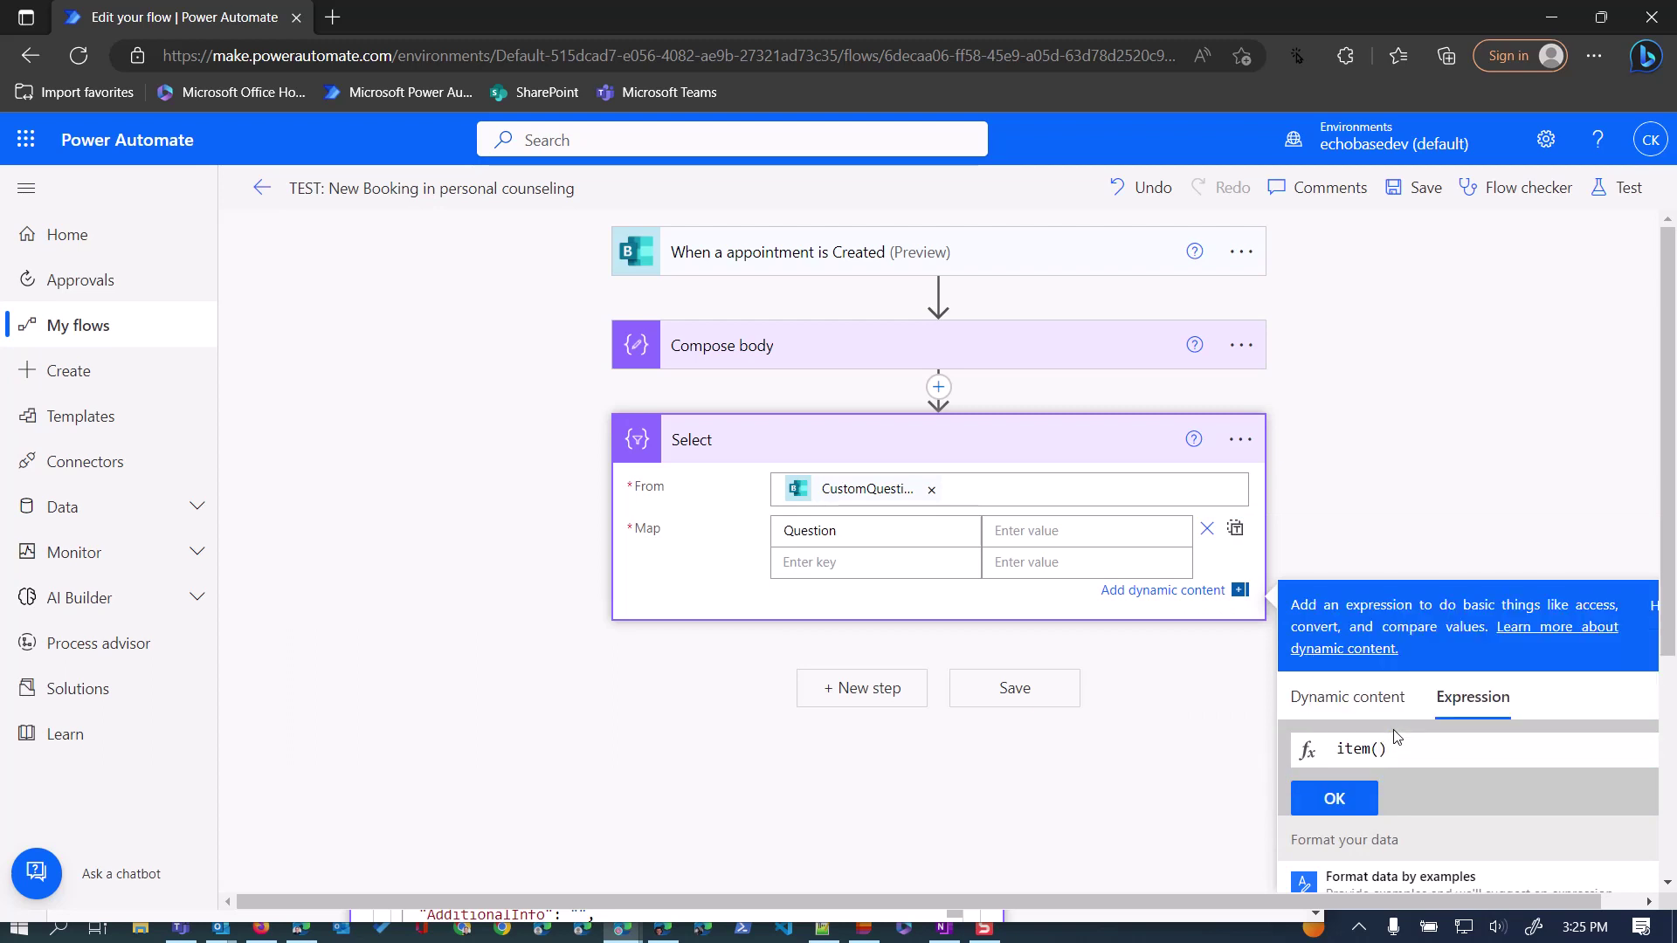
pyautogui.write("?['Question")
pyautogui.click(1509, 747)
pyautogui.moveTo(1510, 748); pyautogui.dragTo(1296, 753)
pyautogui.hotkey('ctrl', 'c')
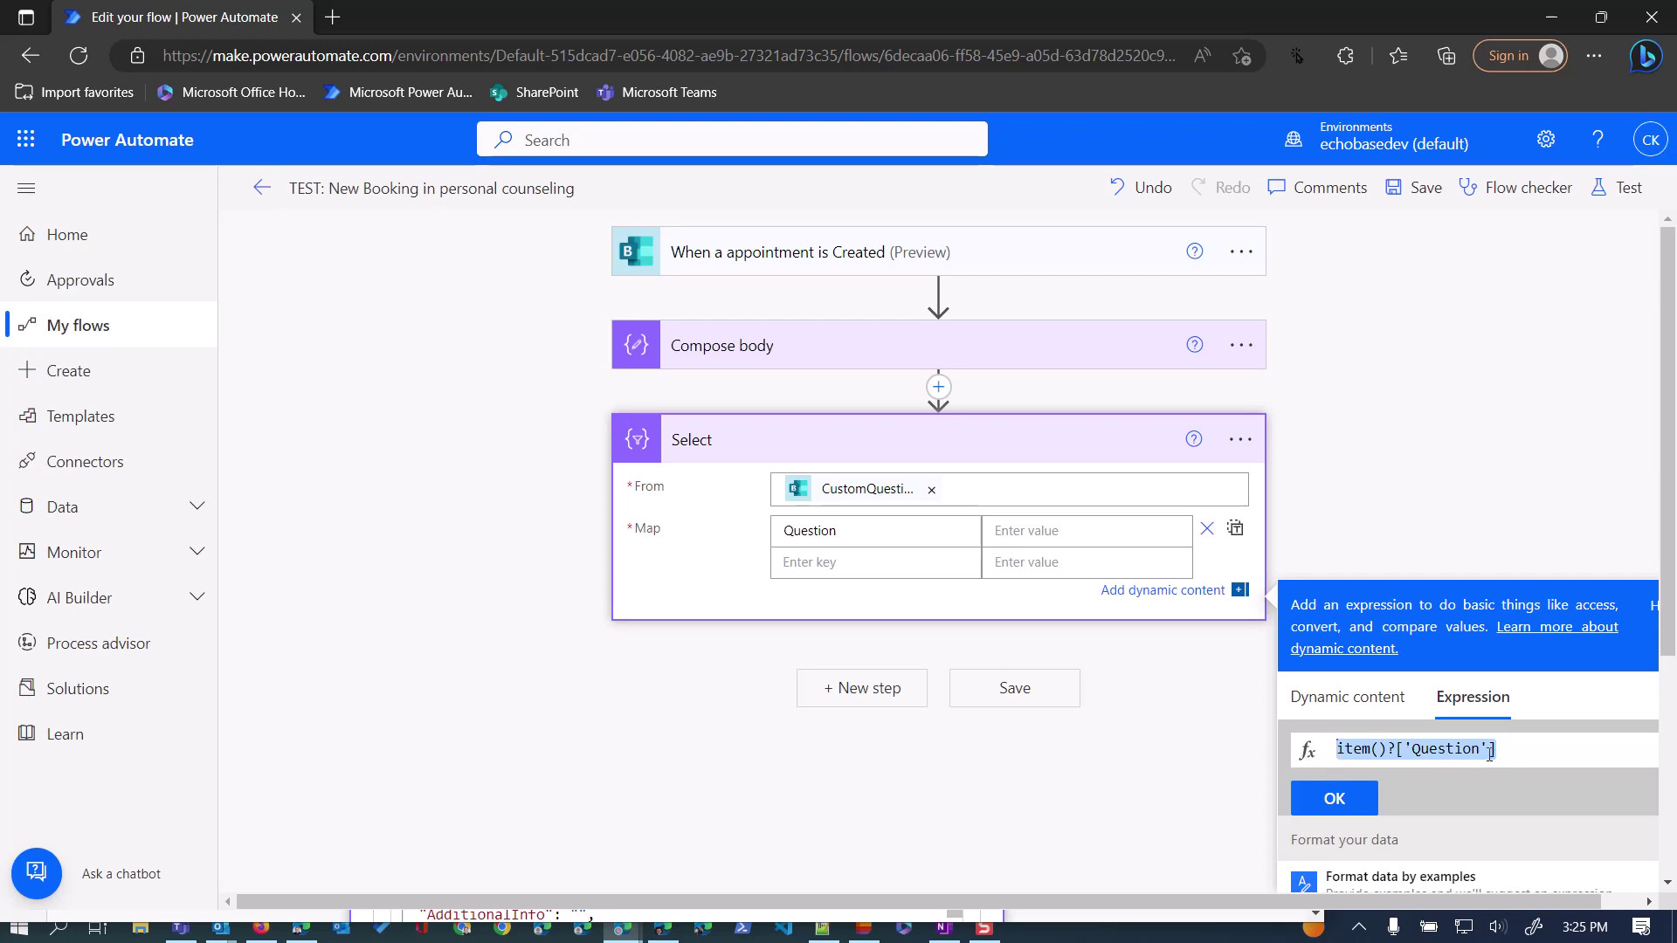
pyautogui.click(1336, 799)
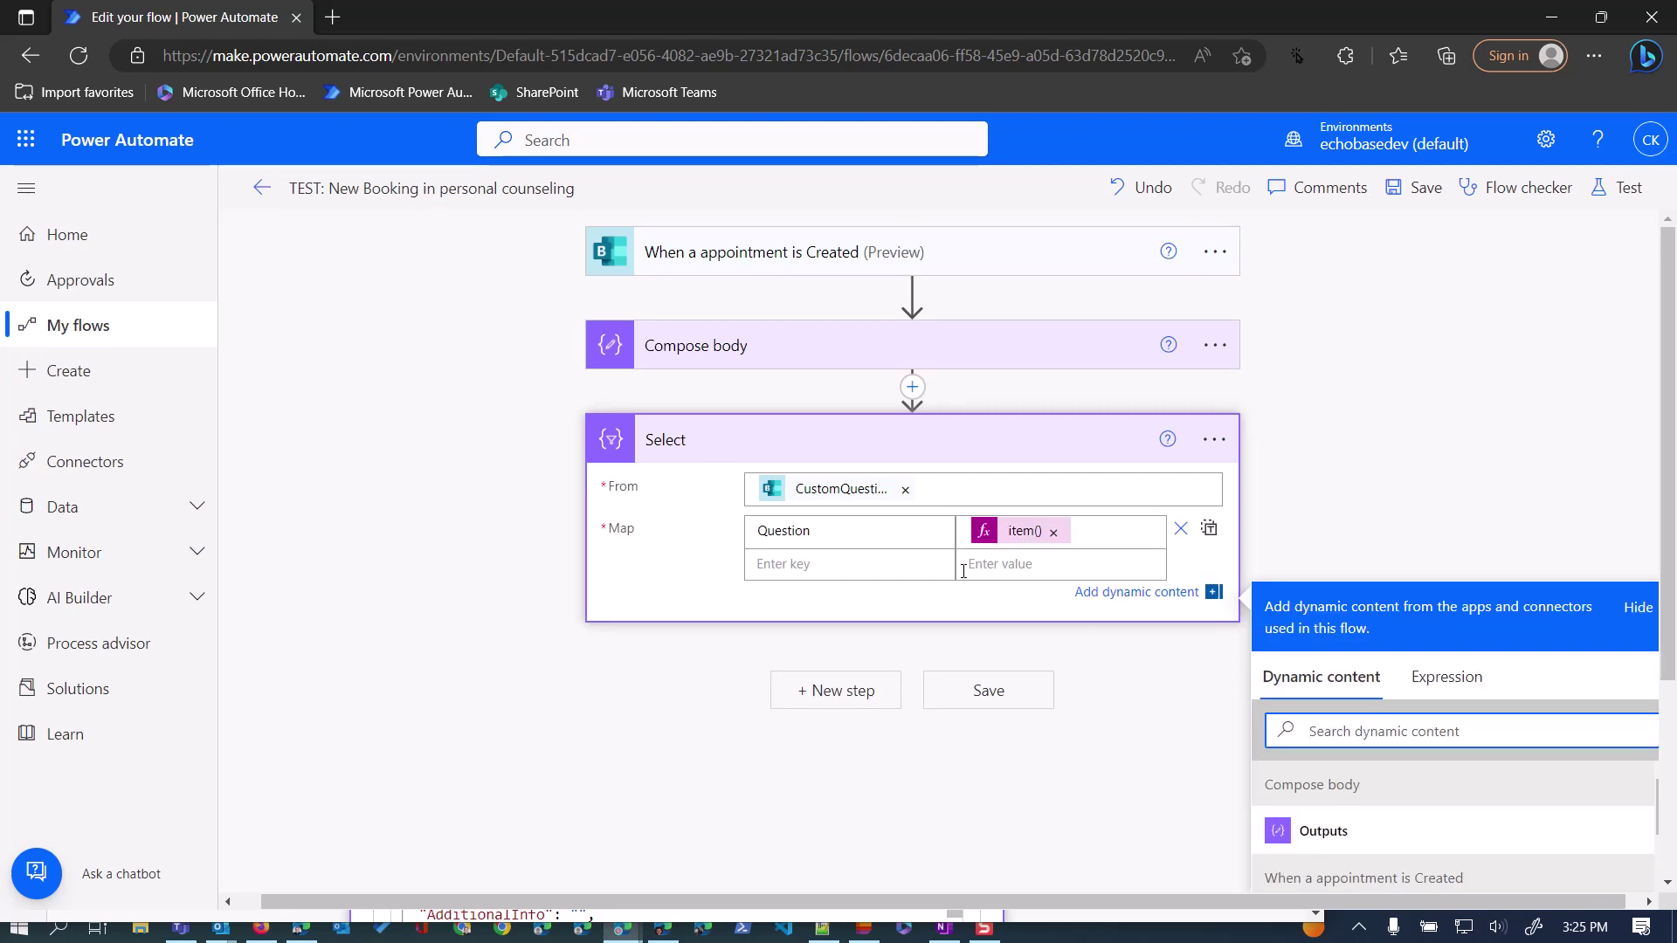
# Add an Answer map key whose value is the expression item()?['Answer']
pyautogui.click(875, 562)
pyautogui.write('Answer')
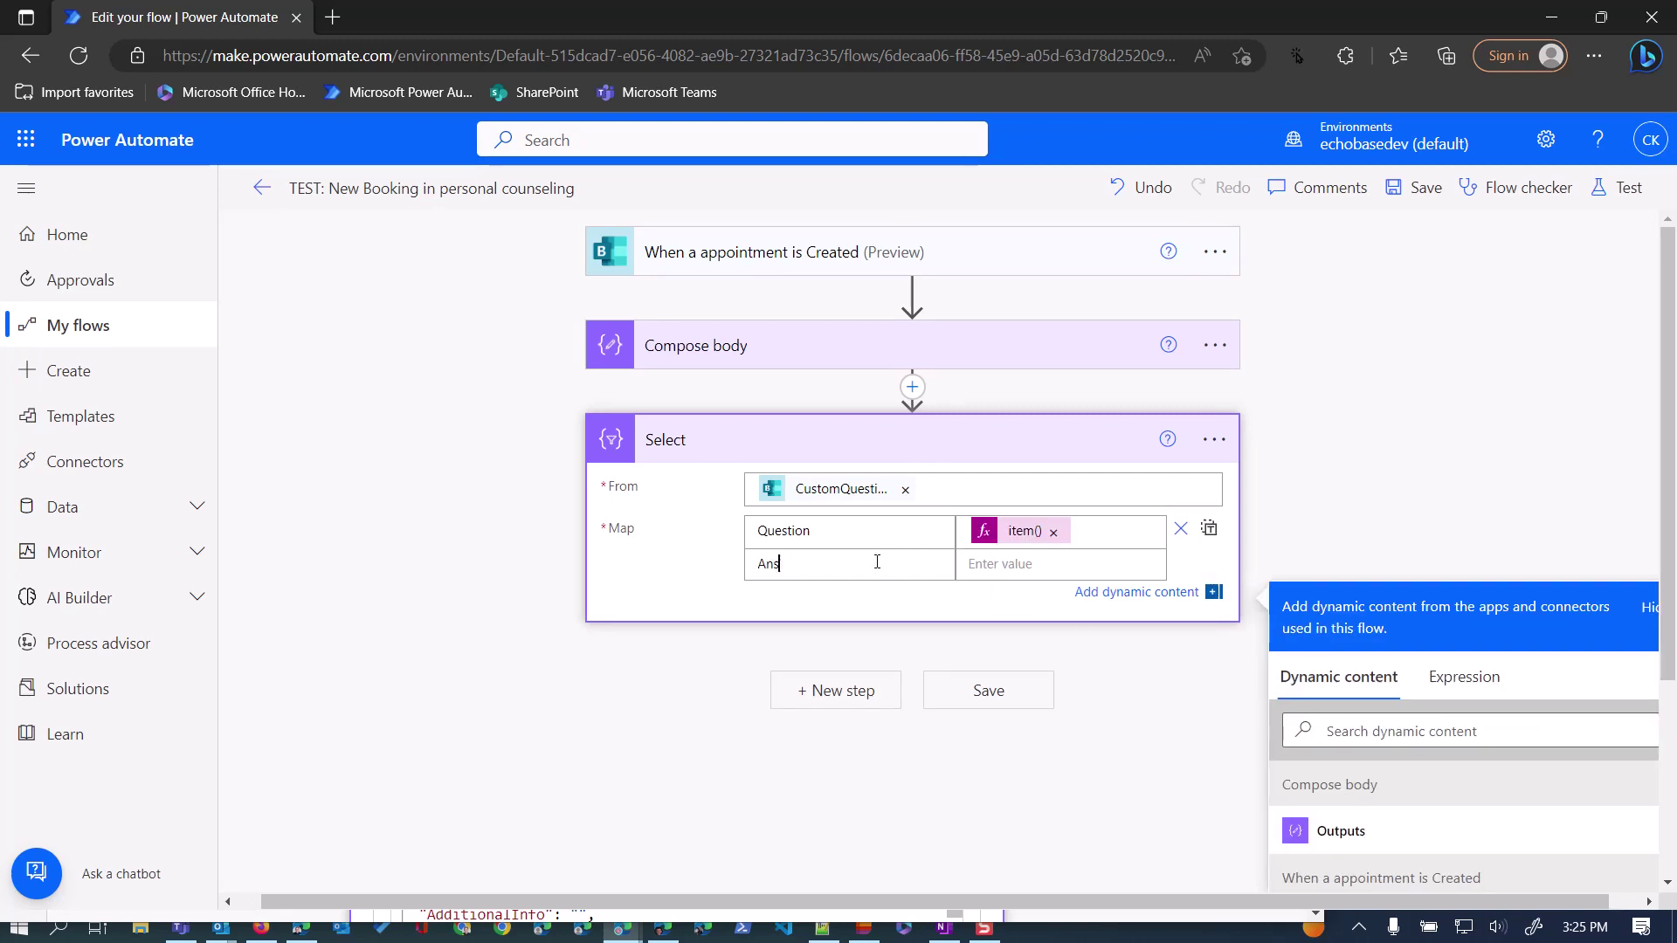
pyautogui.click(957, 564)
pyautogui.click(1480, 690)
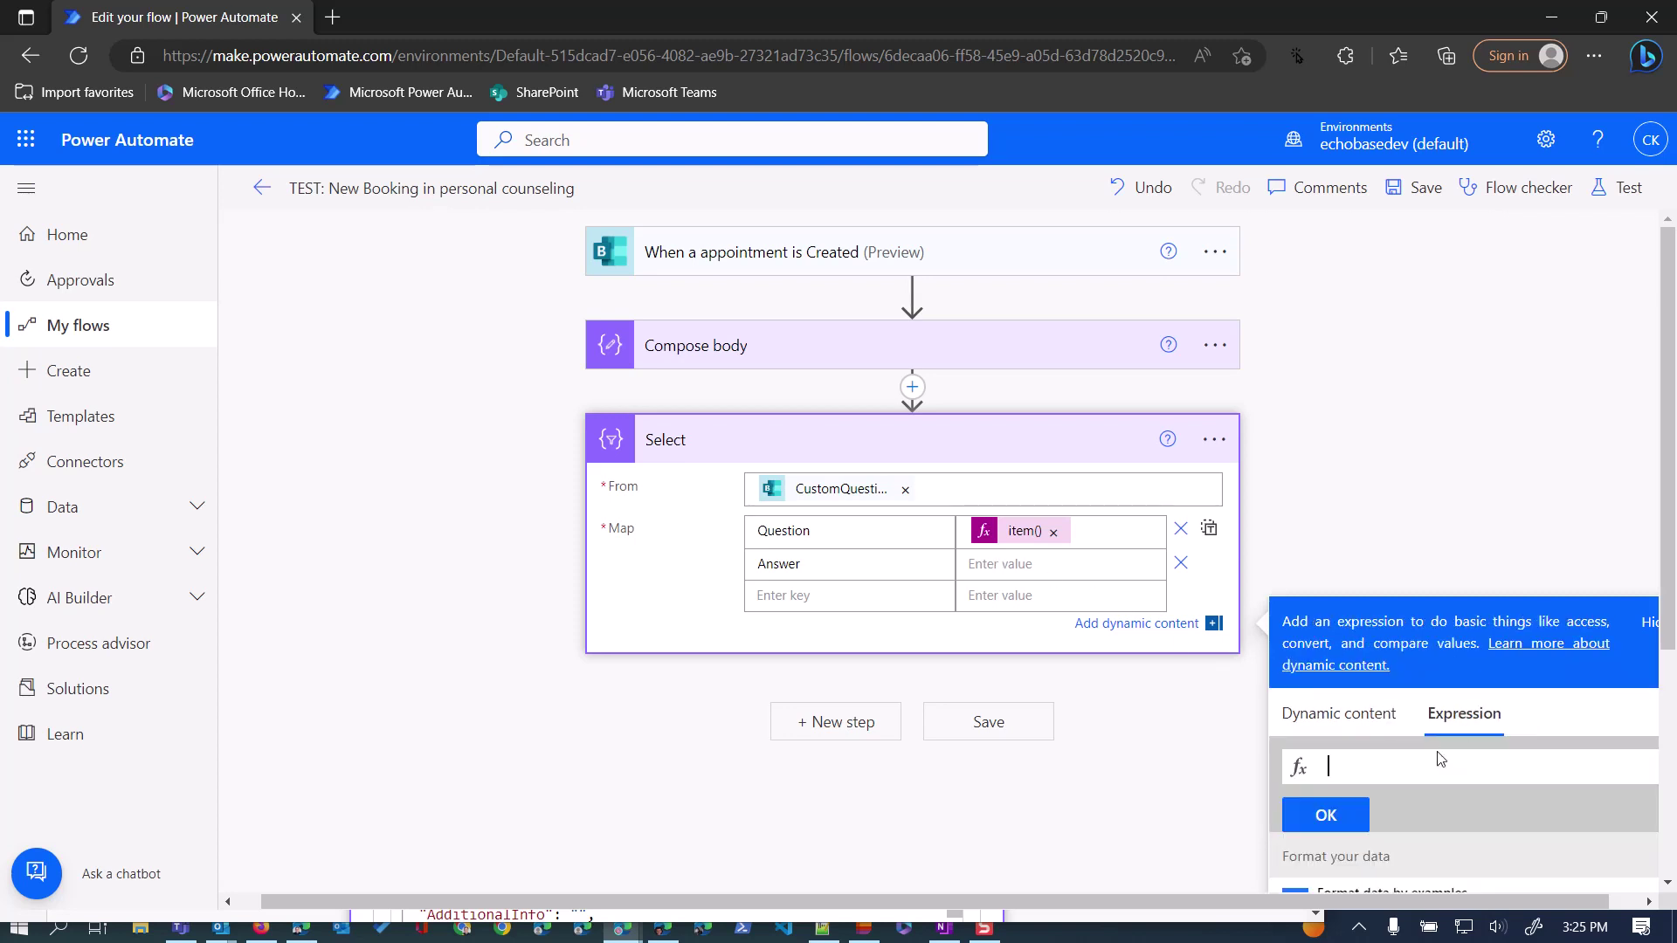
pyautogui.hotkey('ctrl', 'v')
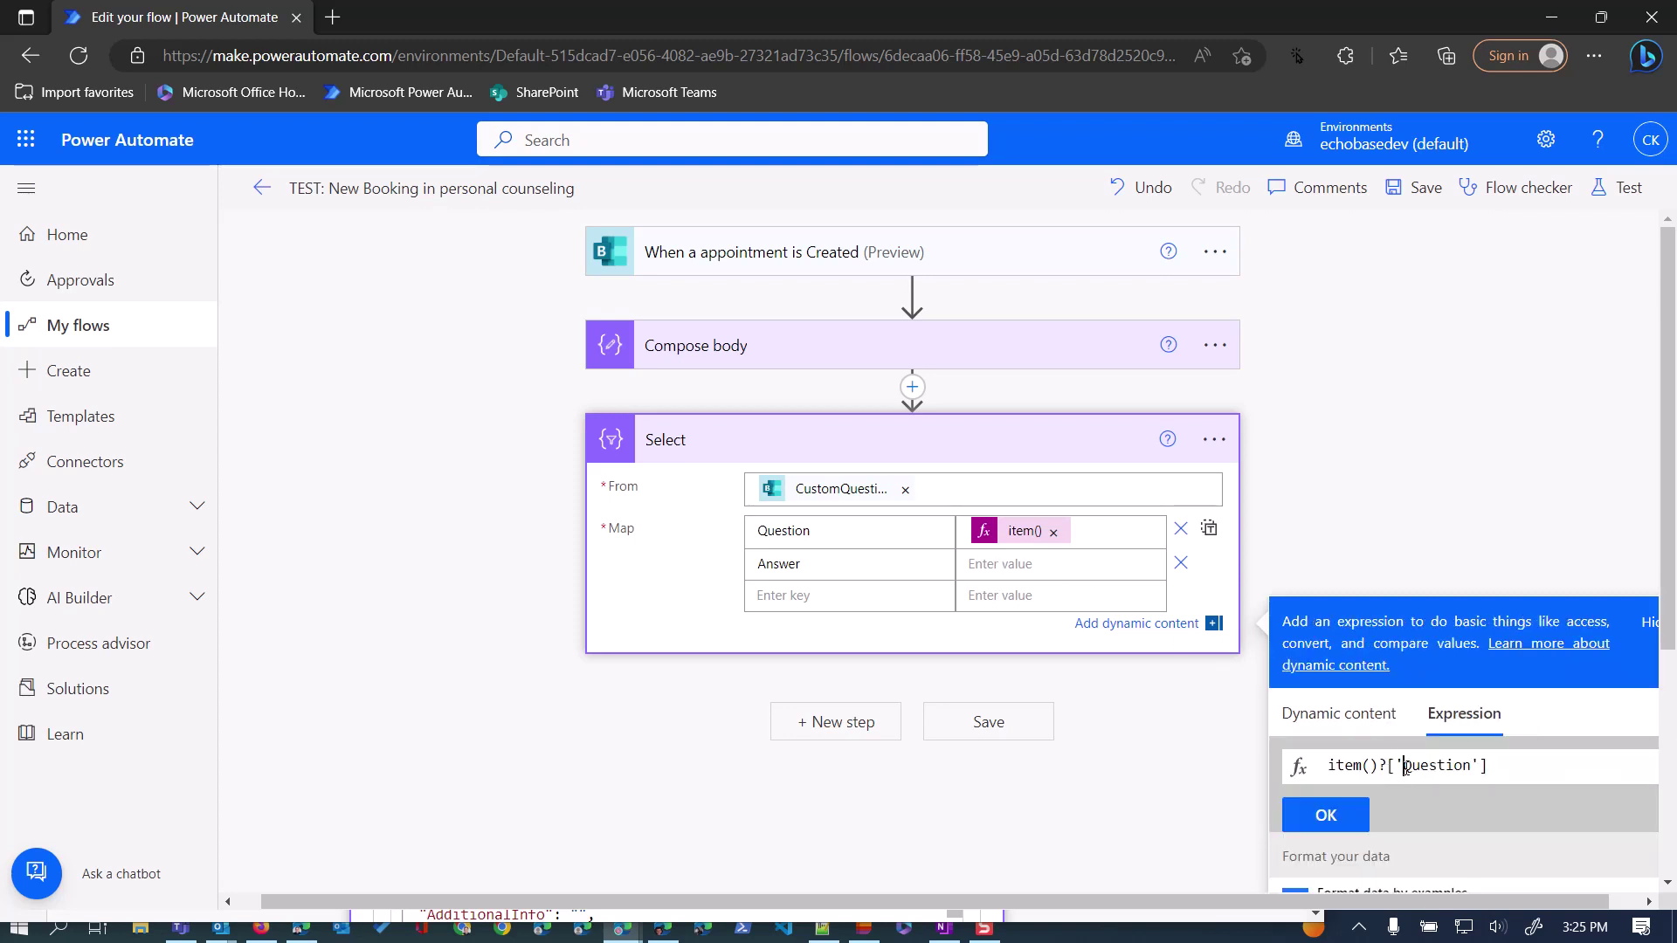
pyautogui.moveTo(1406, 767); pyautogui.dragTo(1472, 767)
pyautogui.write('Answer')
pyautogui.click(1325, 815)
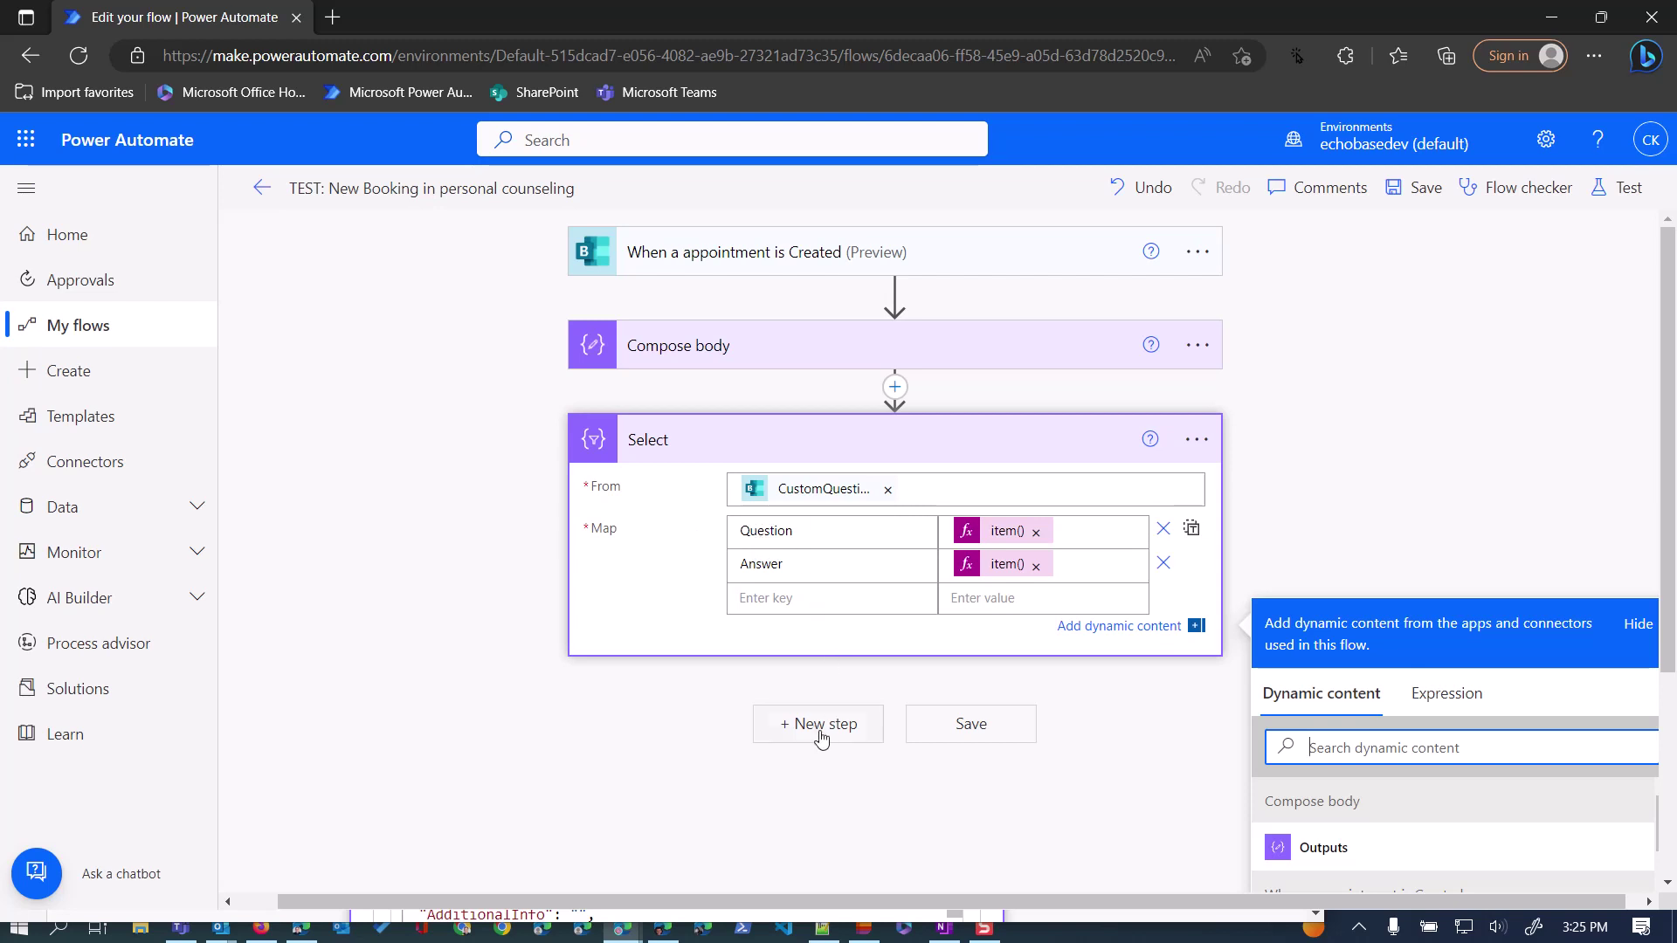
pyautogui.click(1104, 744)
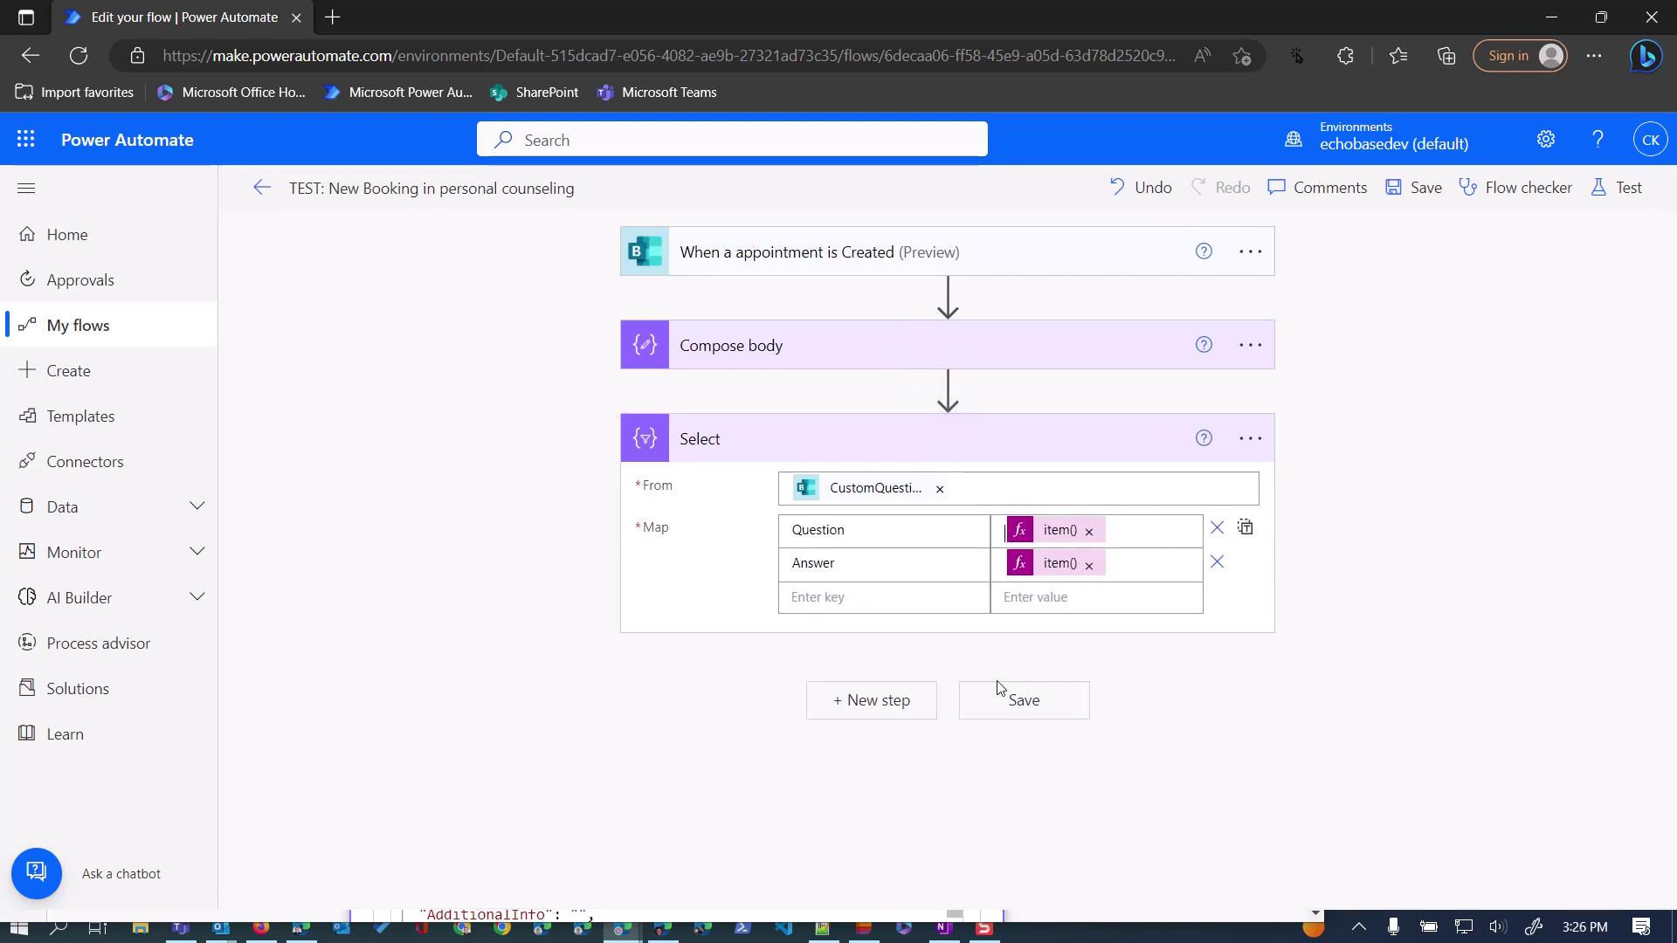
pyautogui.click(877, 709)
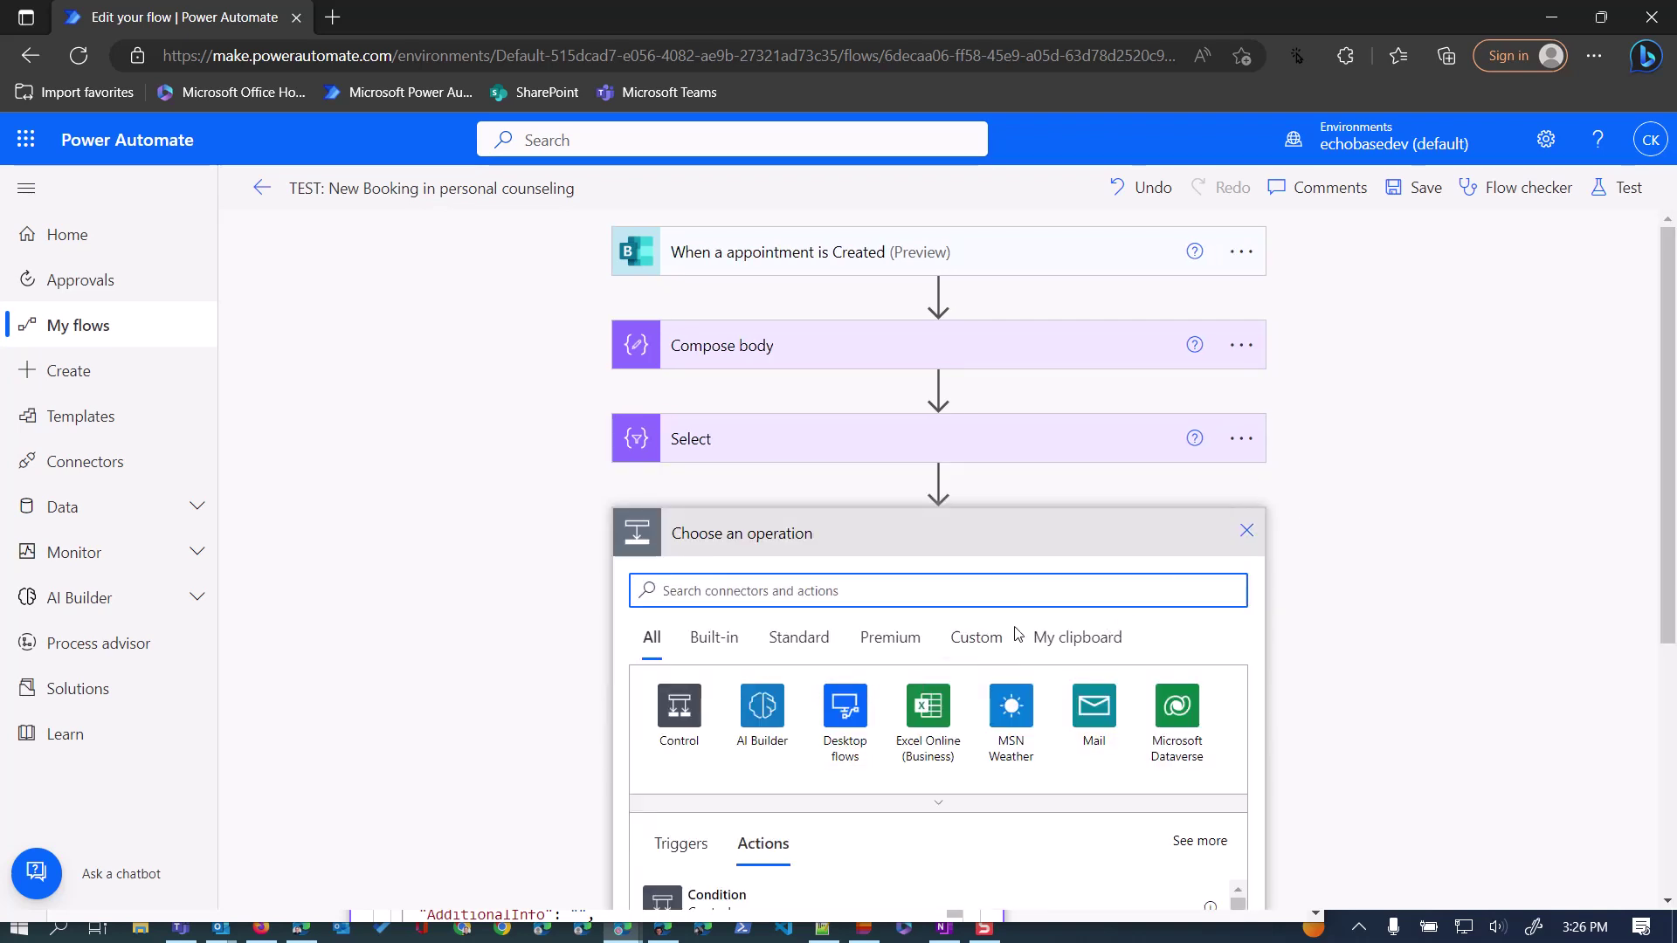
# Add a Create HTML table step with the Select step's Output as its From
pyautogui.write('h')
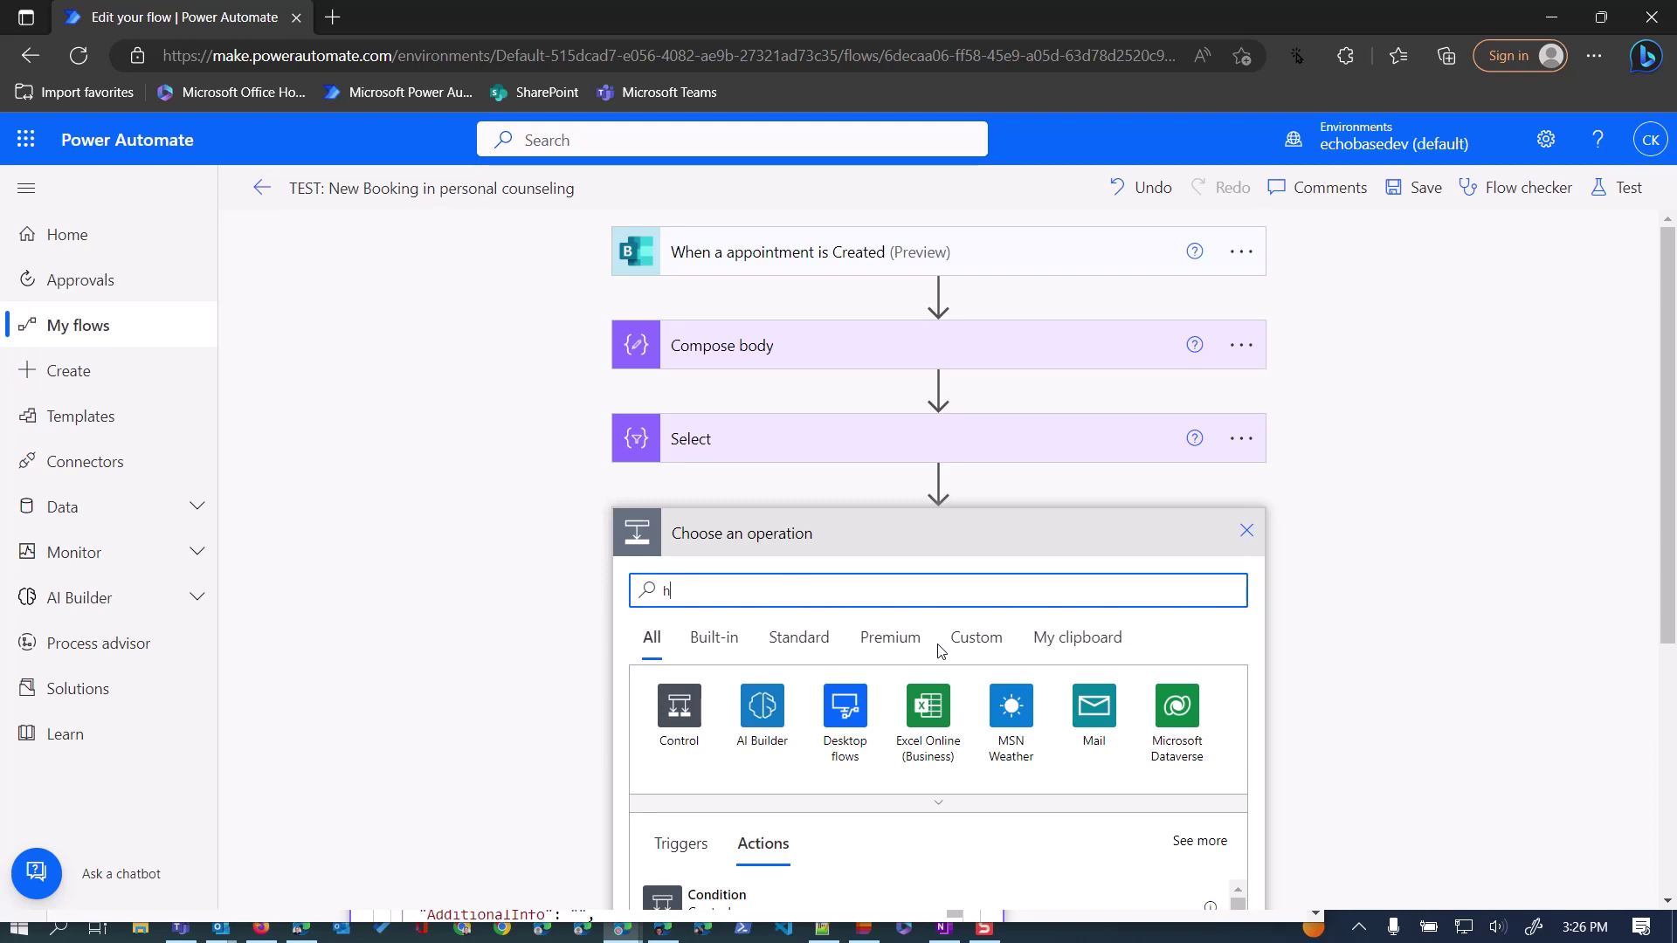
pyautogui.write('tml table')
pyautogui.scroll(-5, 912, 647)
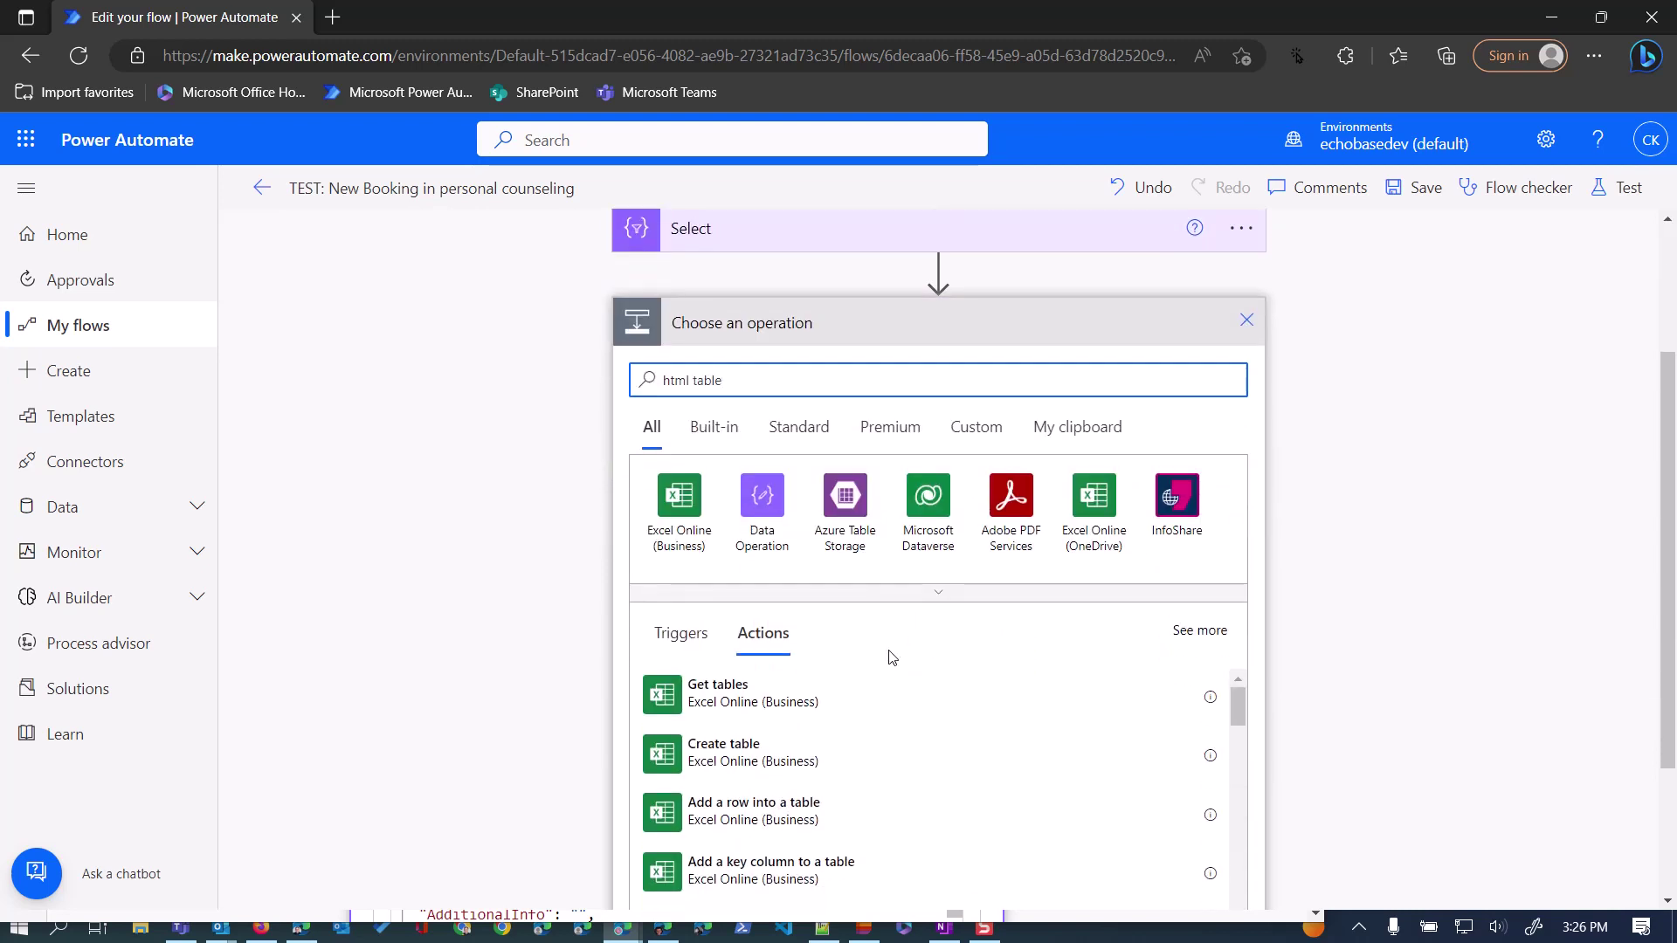
pyautogui.click(712, 786)
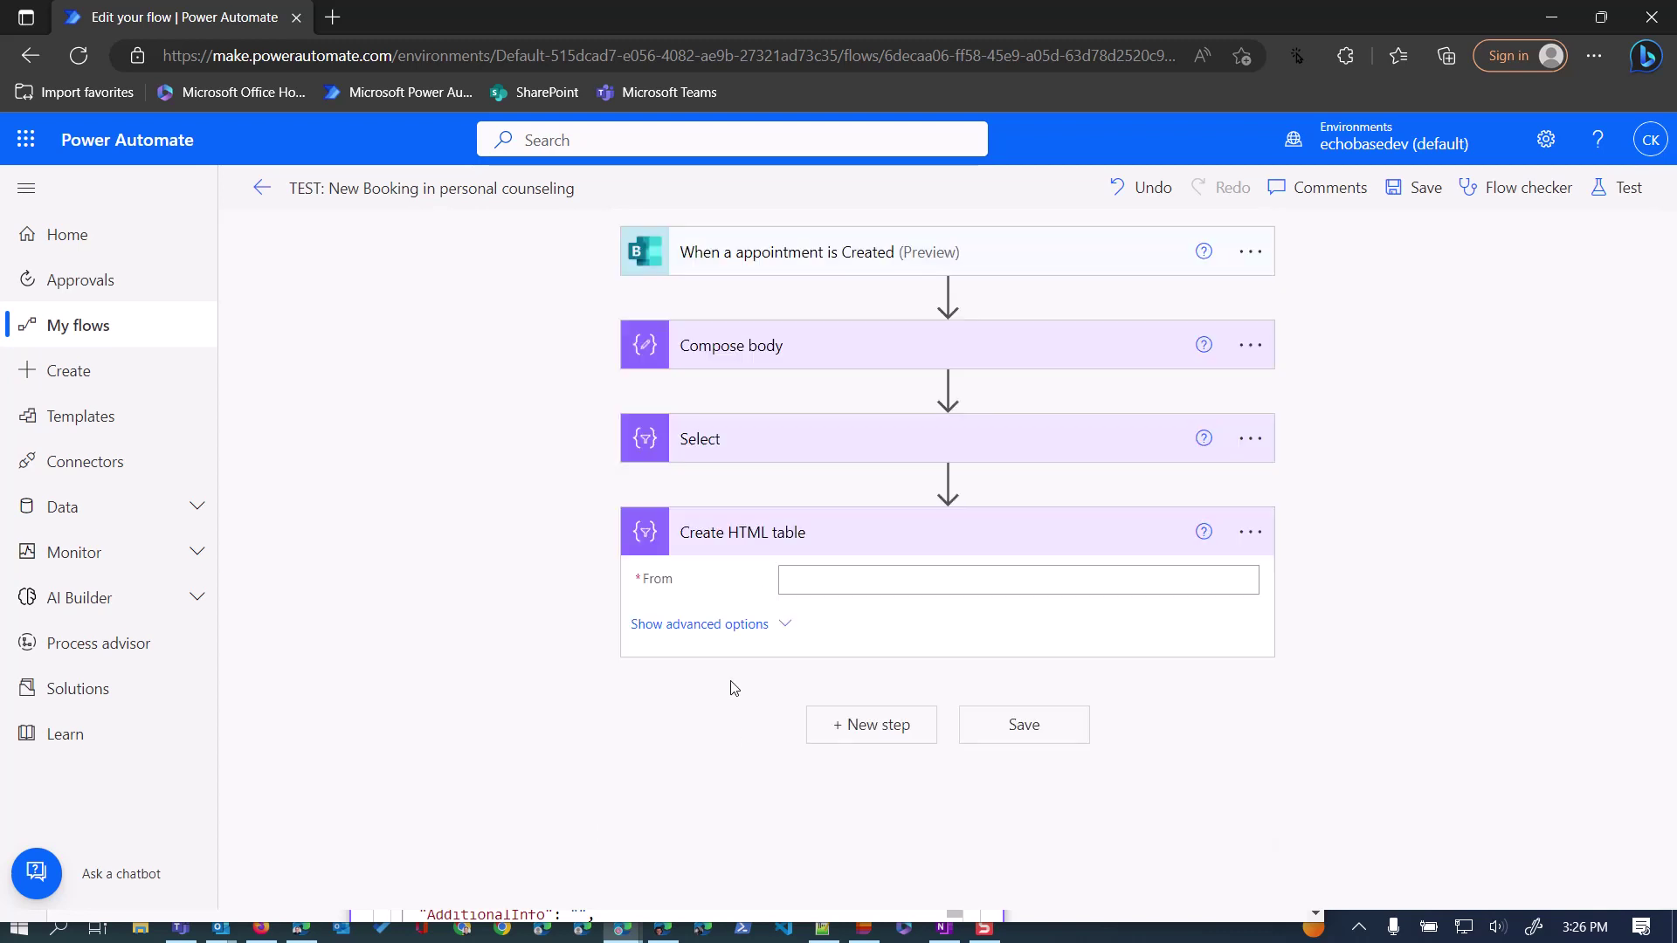
pyautogui.click(804, 580)
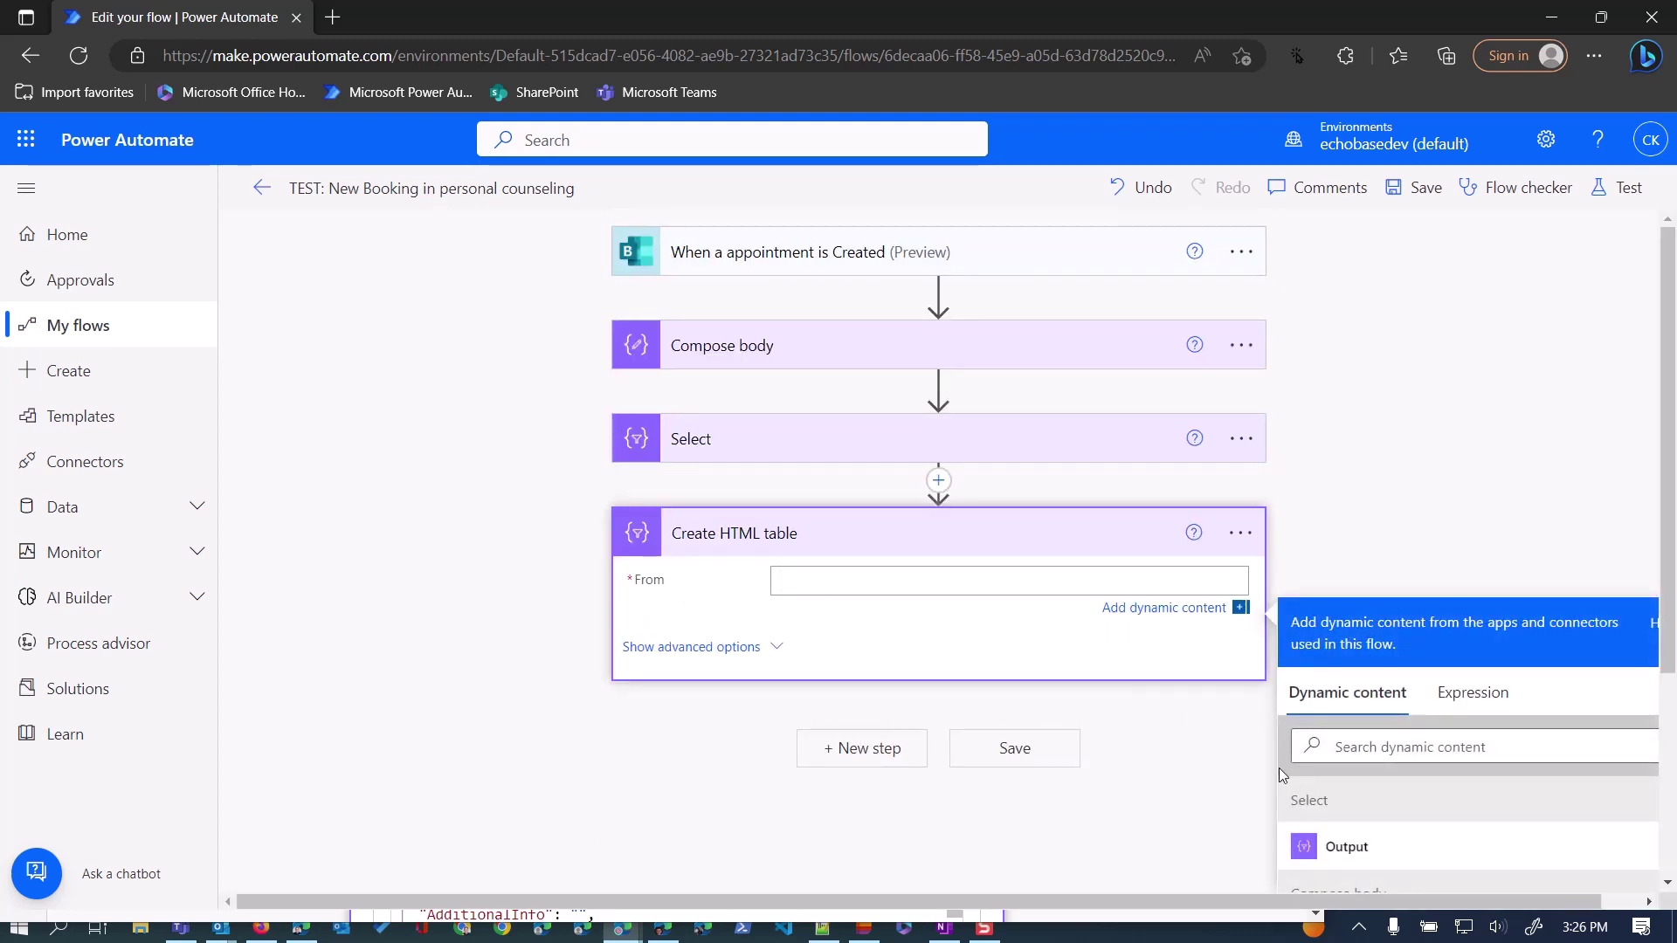
pyautogui.click(1336, 849)
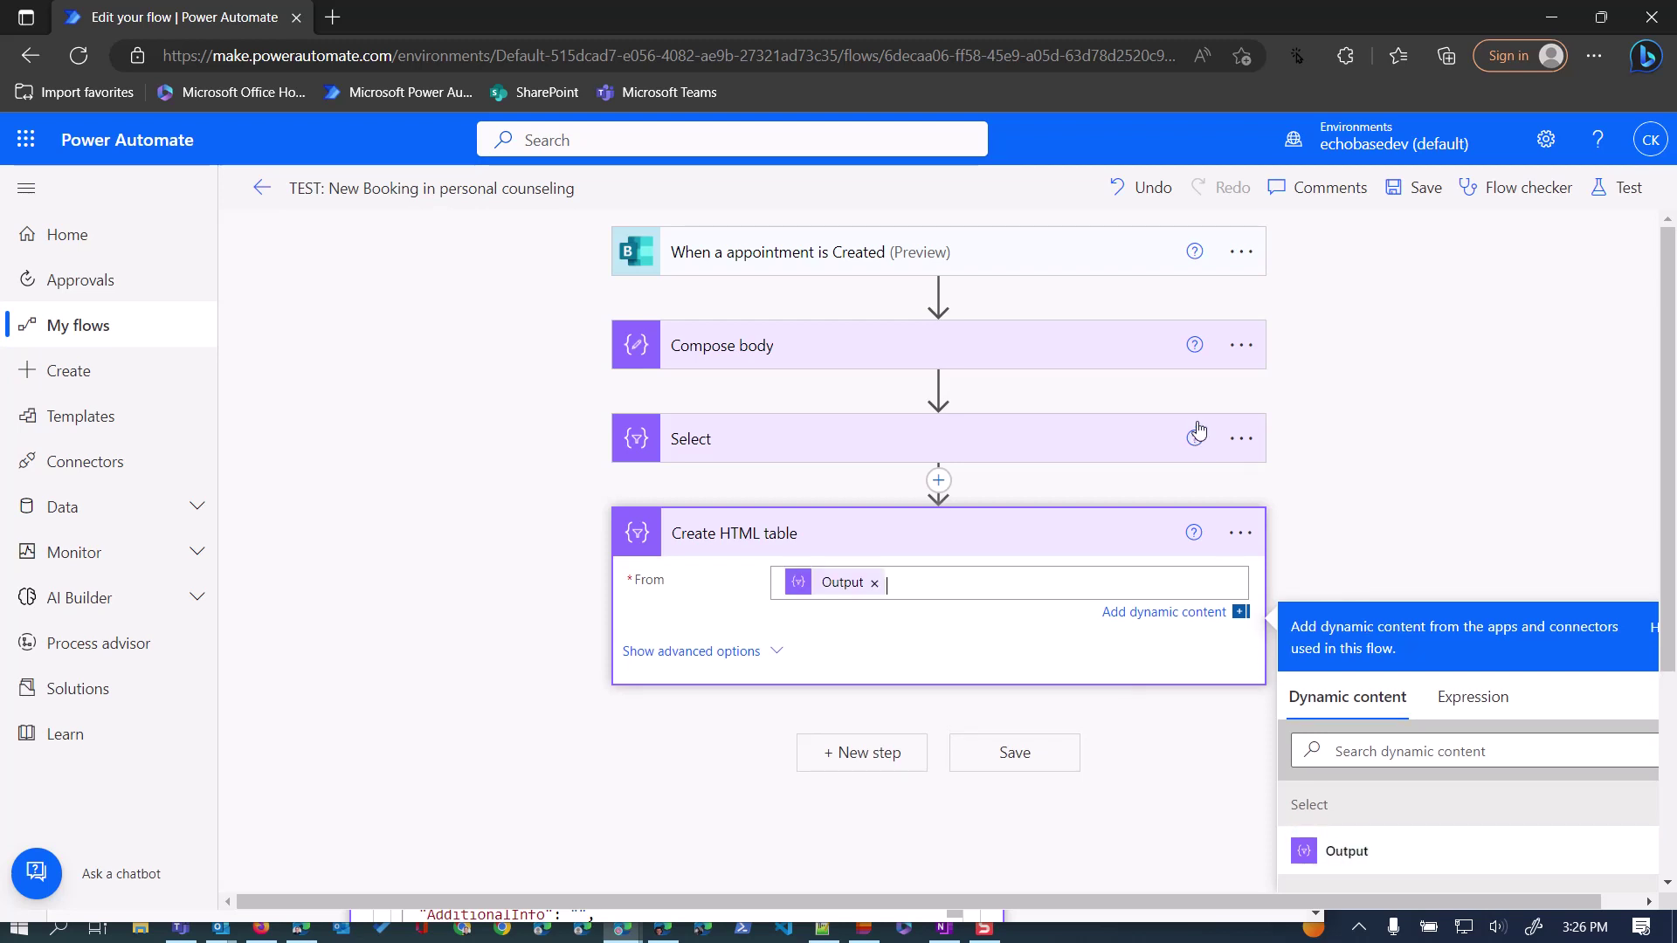
pyautogui.click(1242, 439)
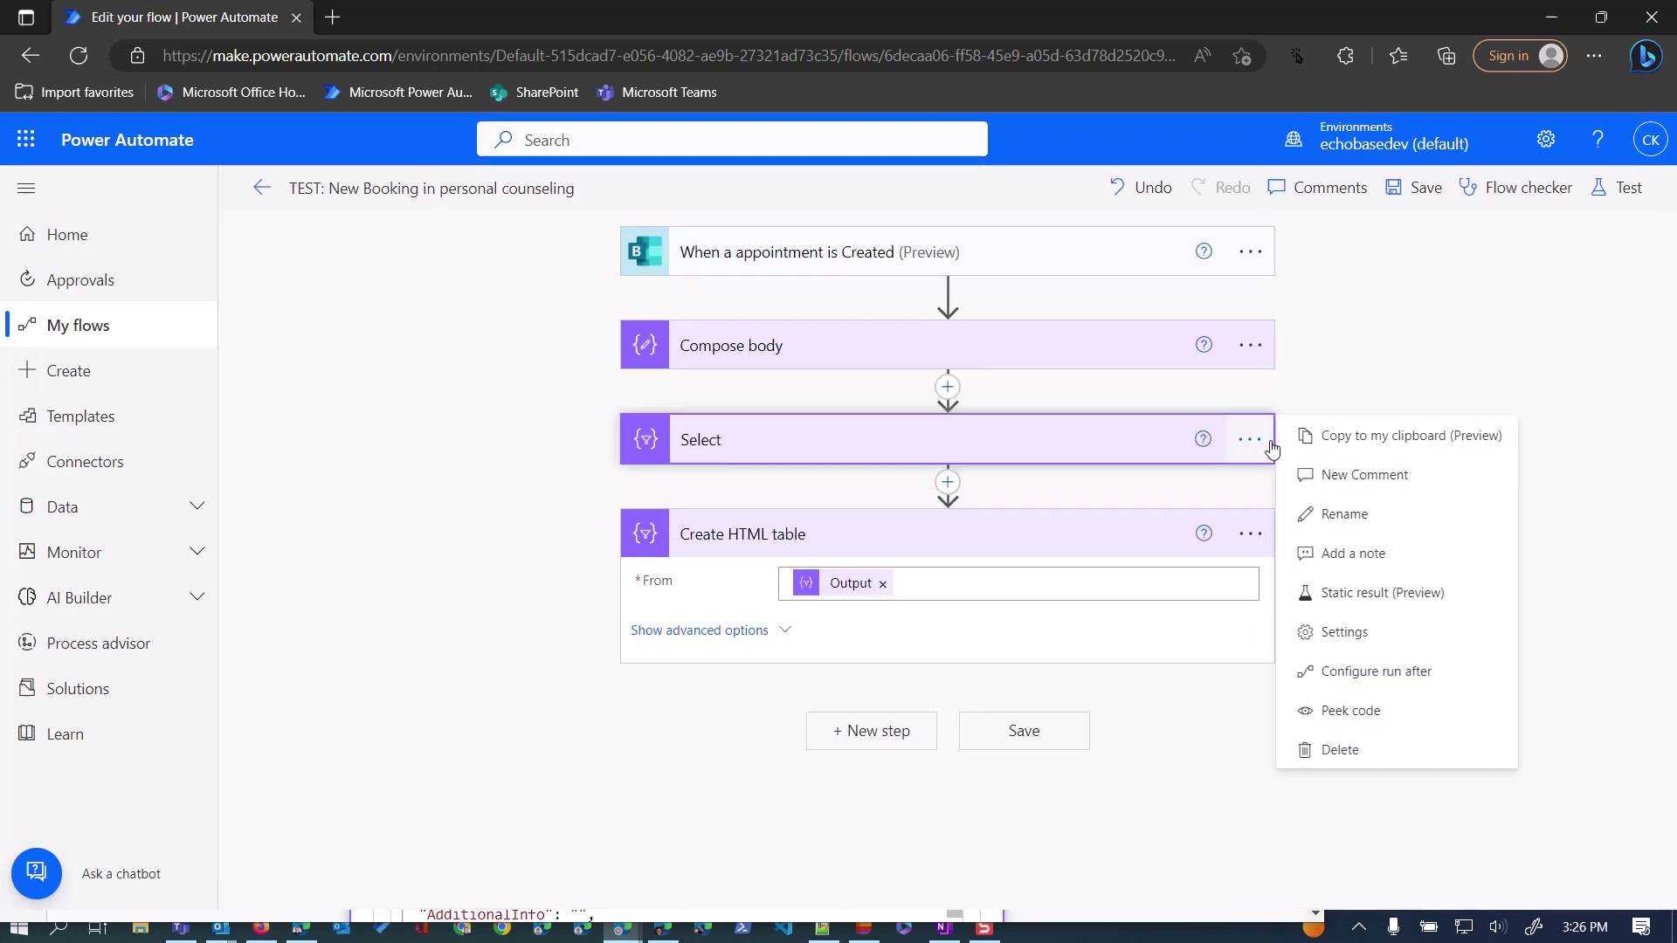
# Rename the Select step to 'Select custom qs and as'
pyautogui.click(1355, 515)
pyautogui.click(882, 452)
pyautogui.write('cut')
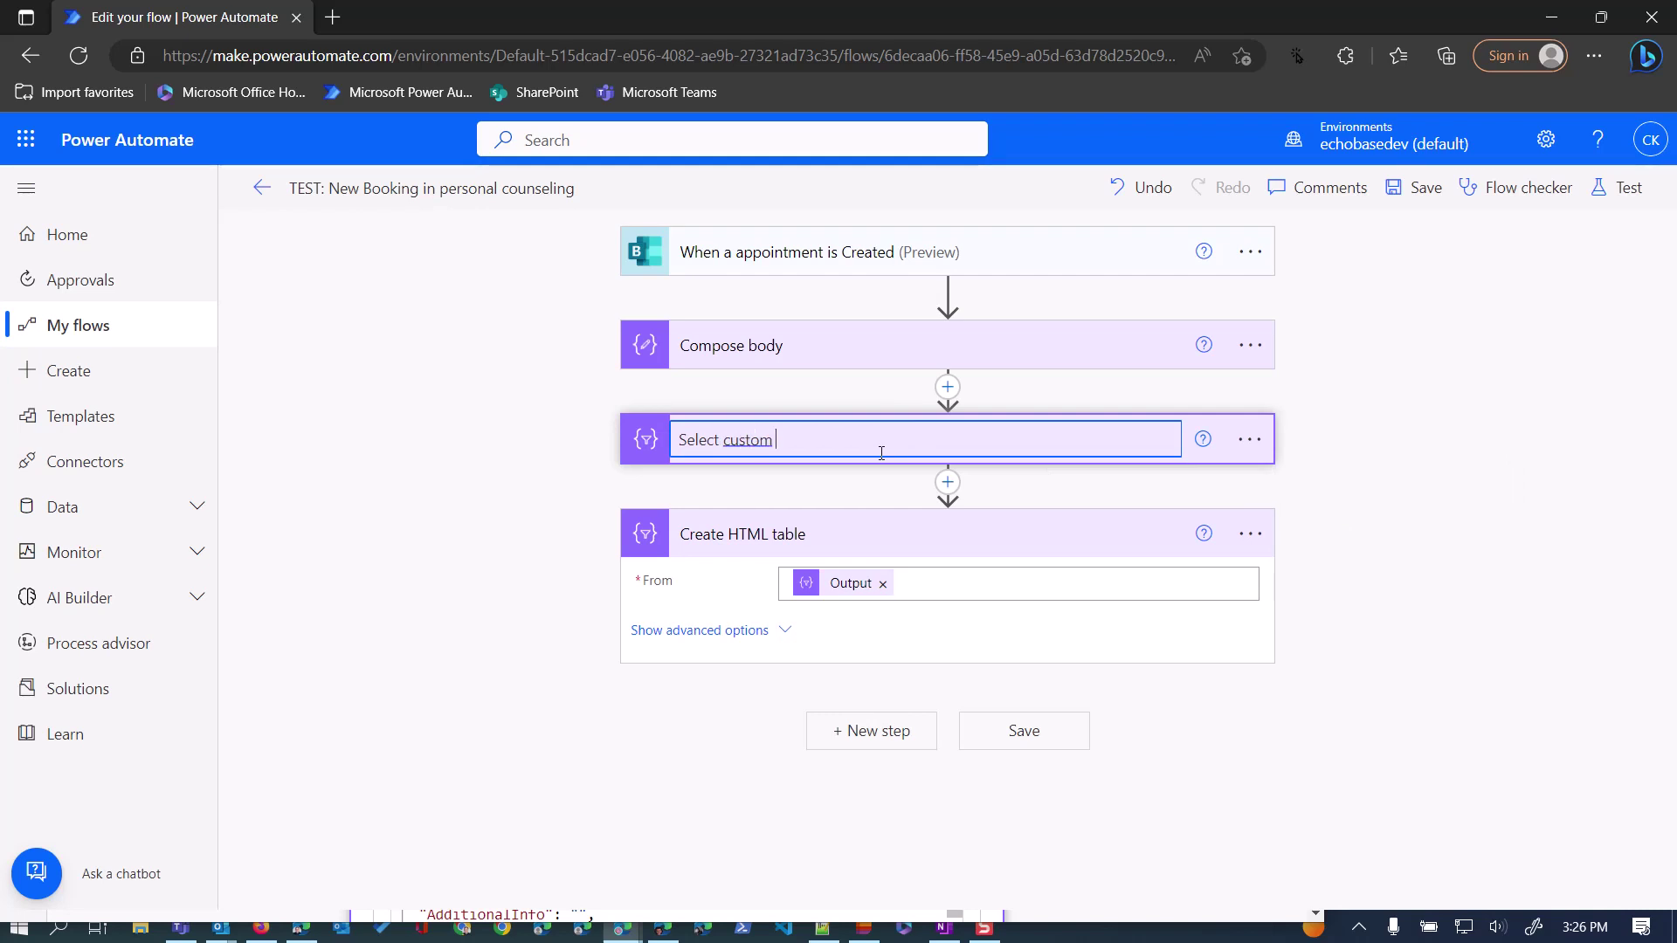
pyautogui.write('tom qs and as')
pyautogui.press('Return')
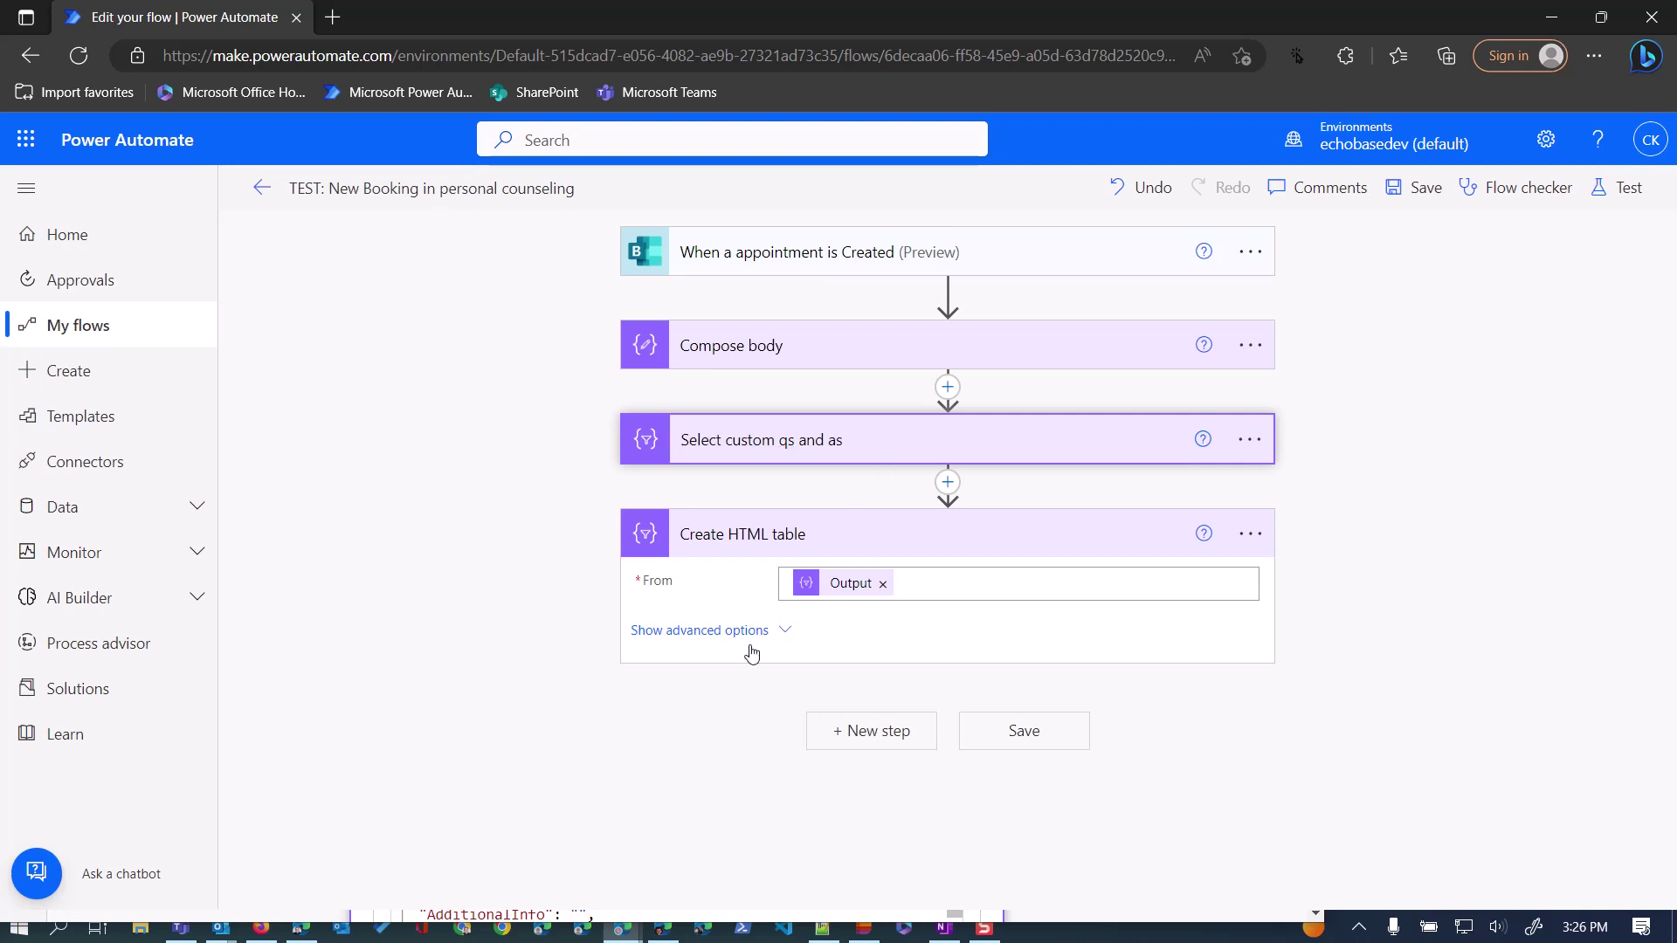
# Add a Compose step with Create HTML table's Output as Inputs, and save the flow
pyautogui.click(853, 732)
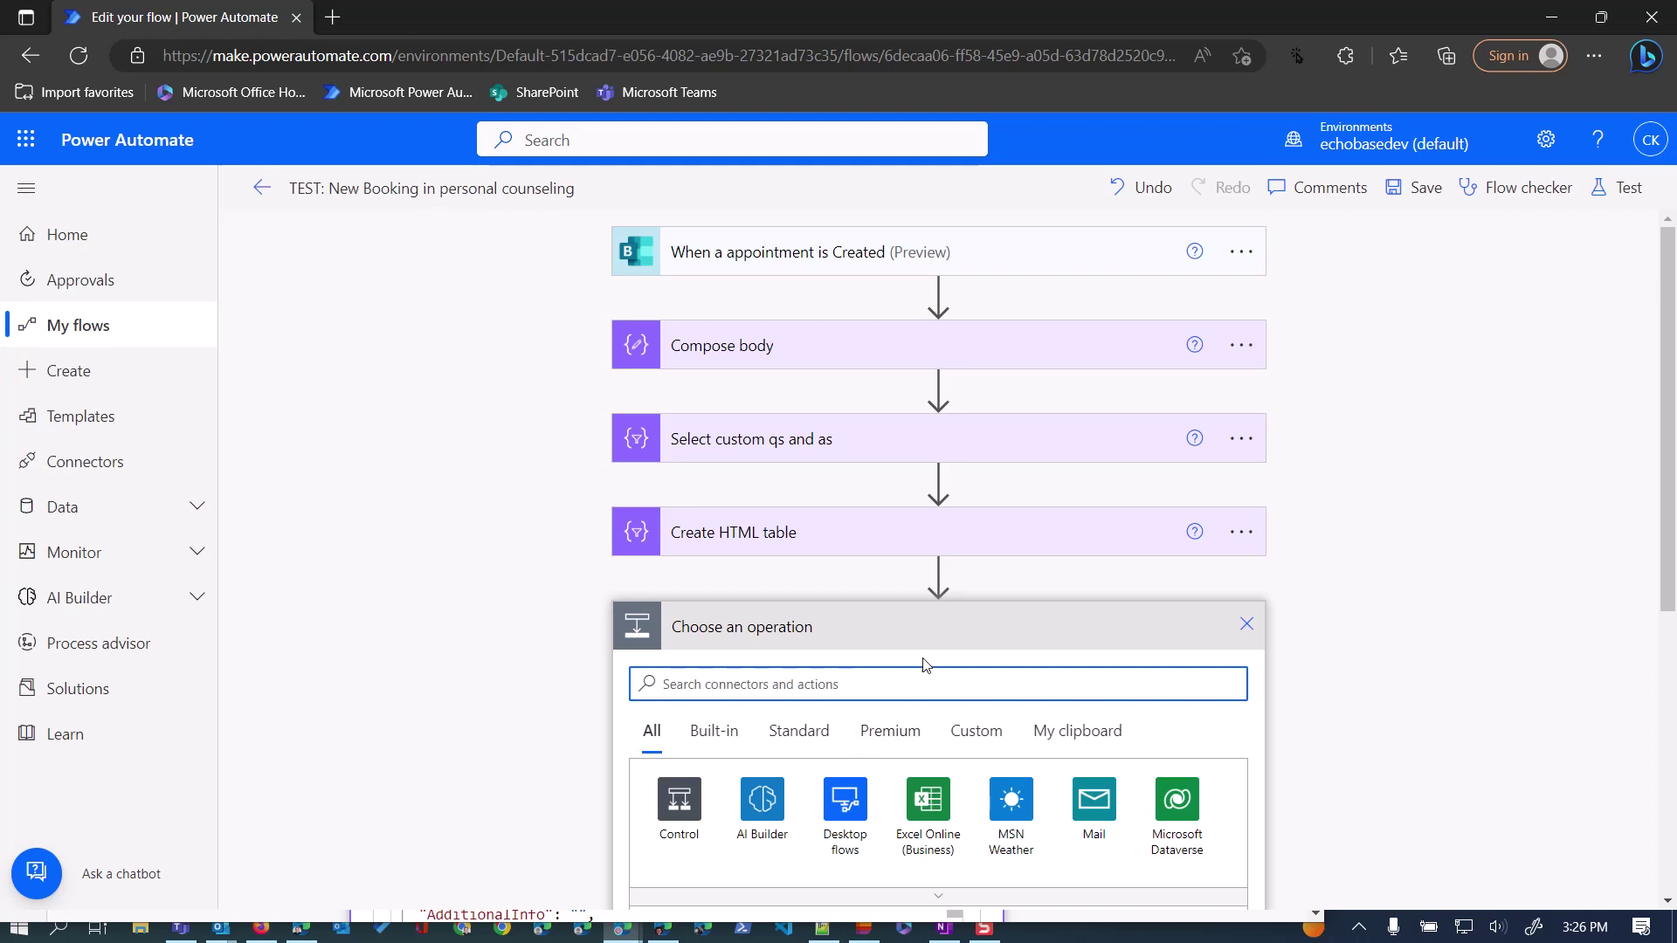
pyautogui.write('compose')
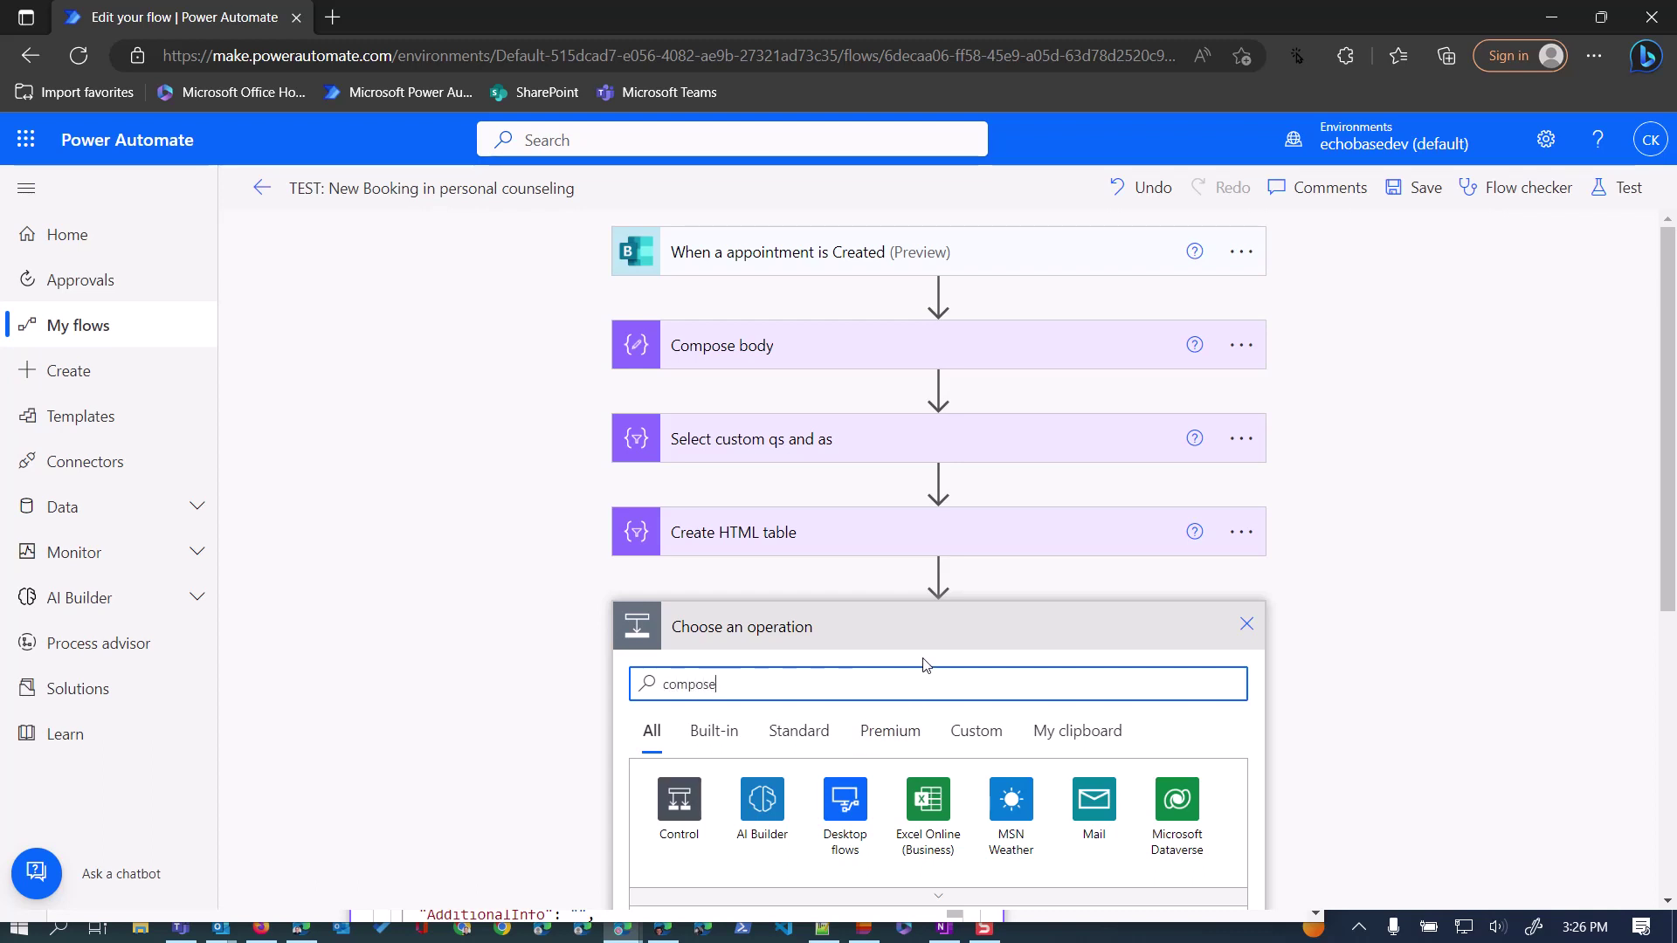
pyautogui.scroll(-4, 678, 800)
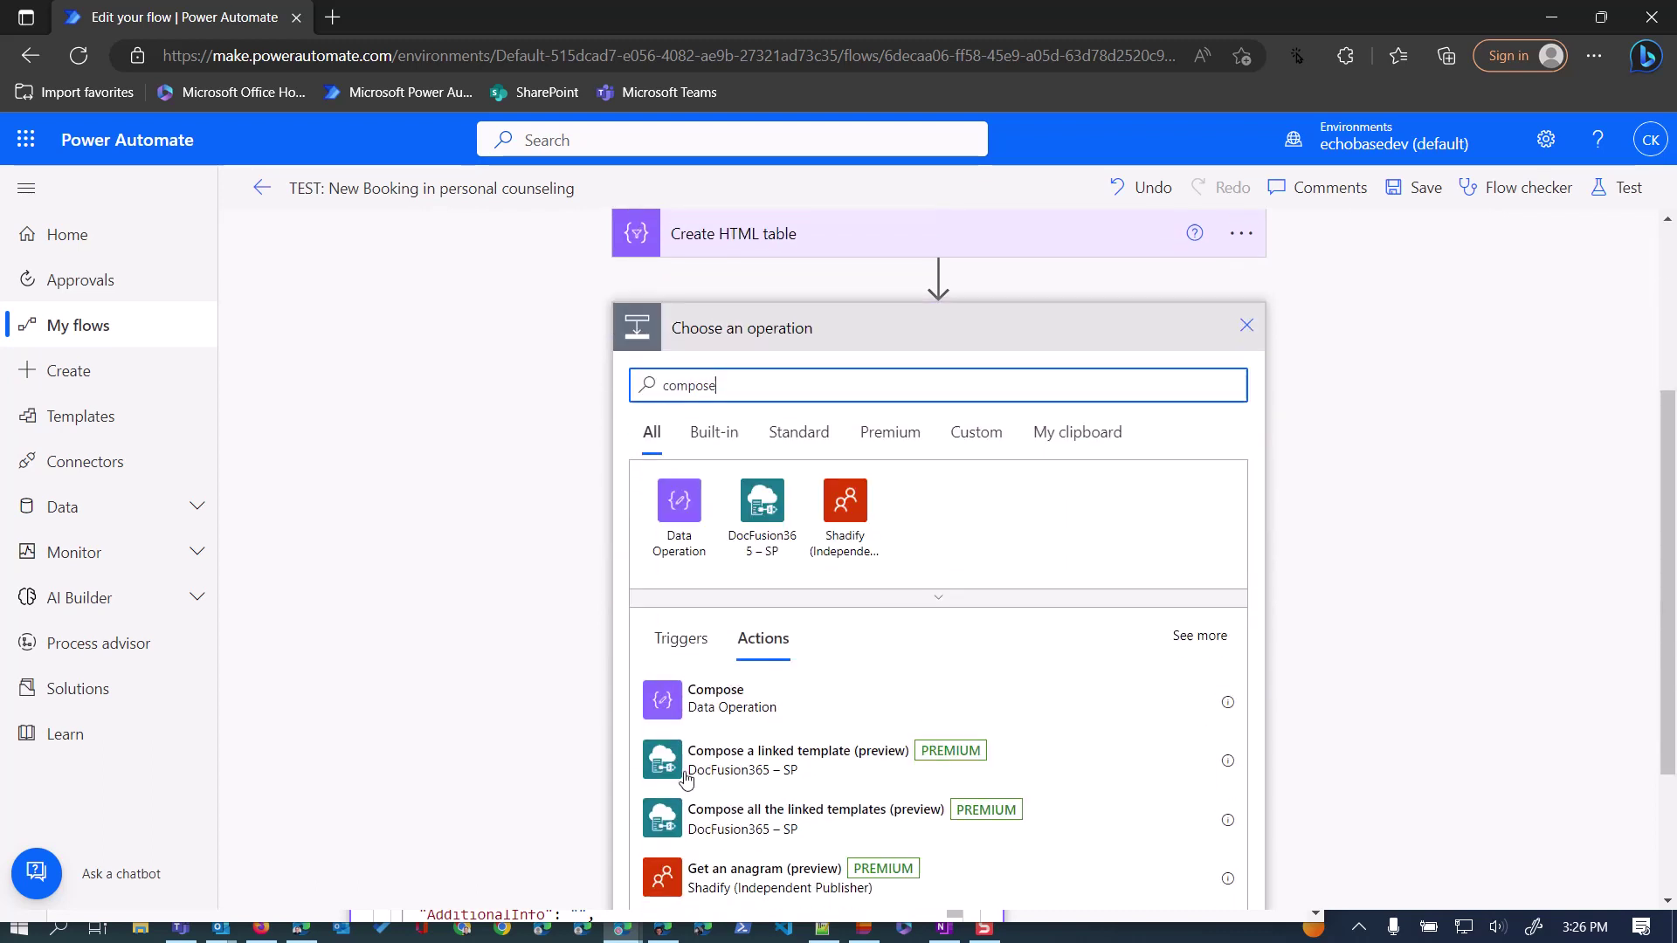
pyautogui.click(680, 670)
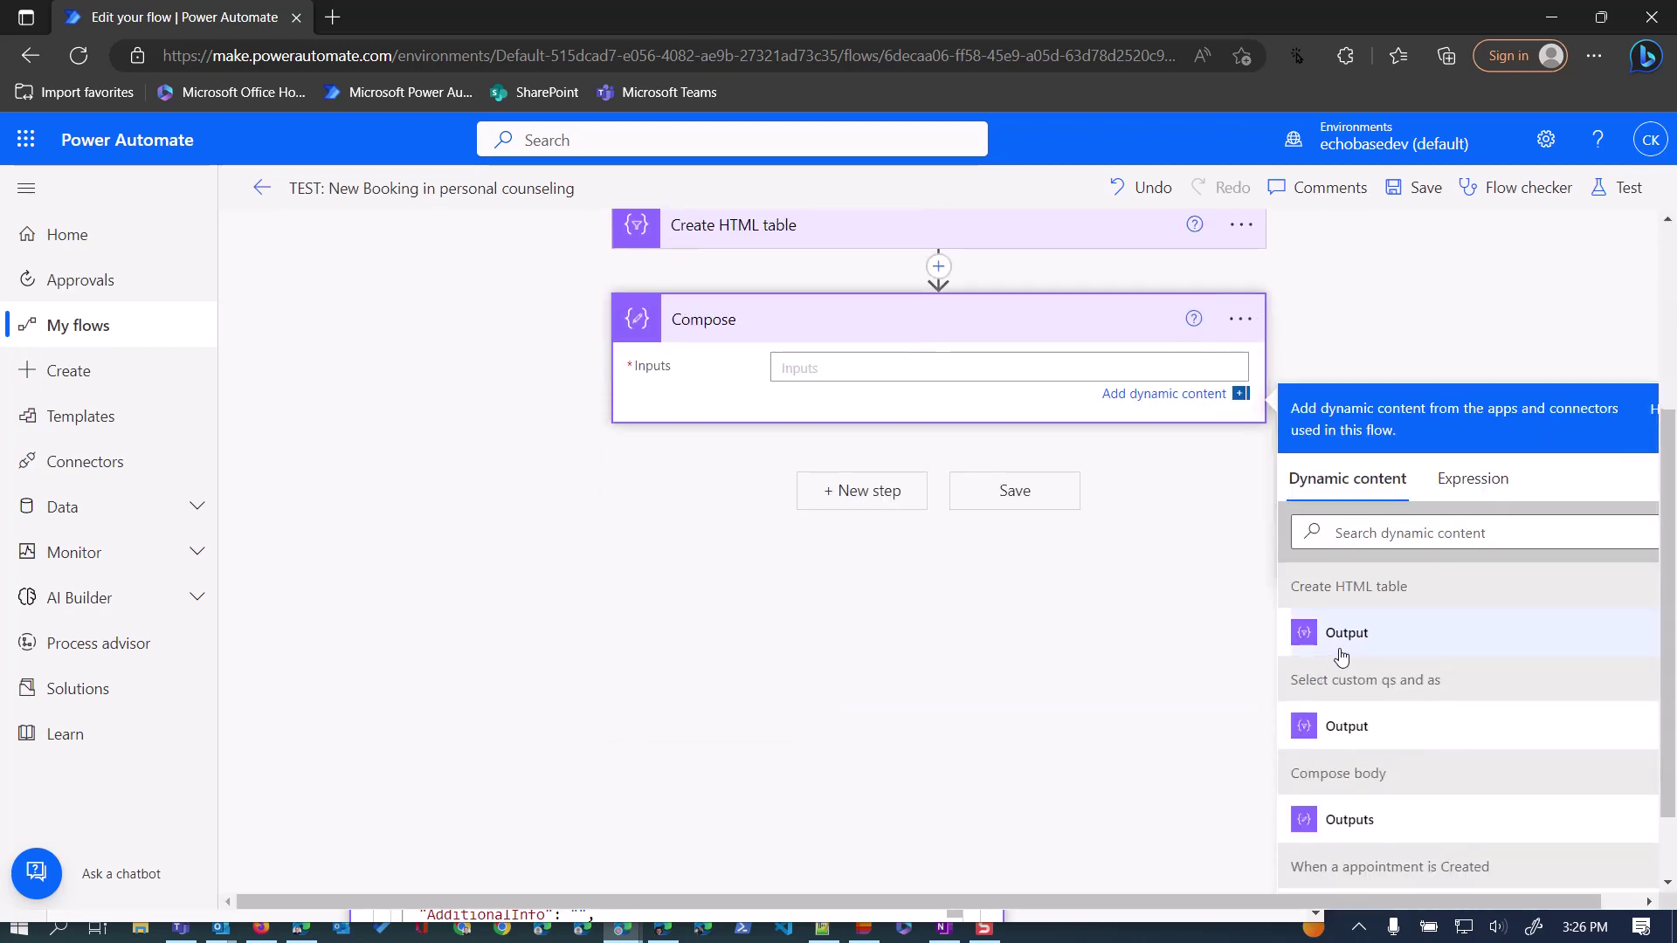
pyautogui.click(1345, 646)
pyautogui.click(1406, 187)
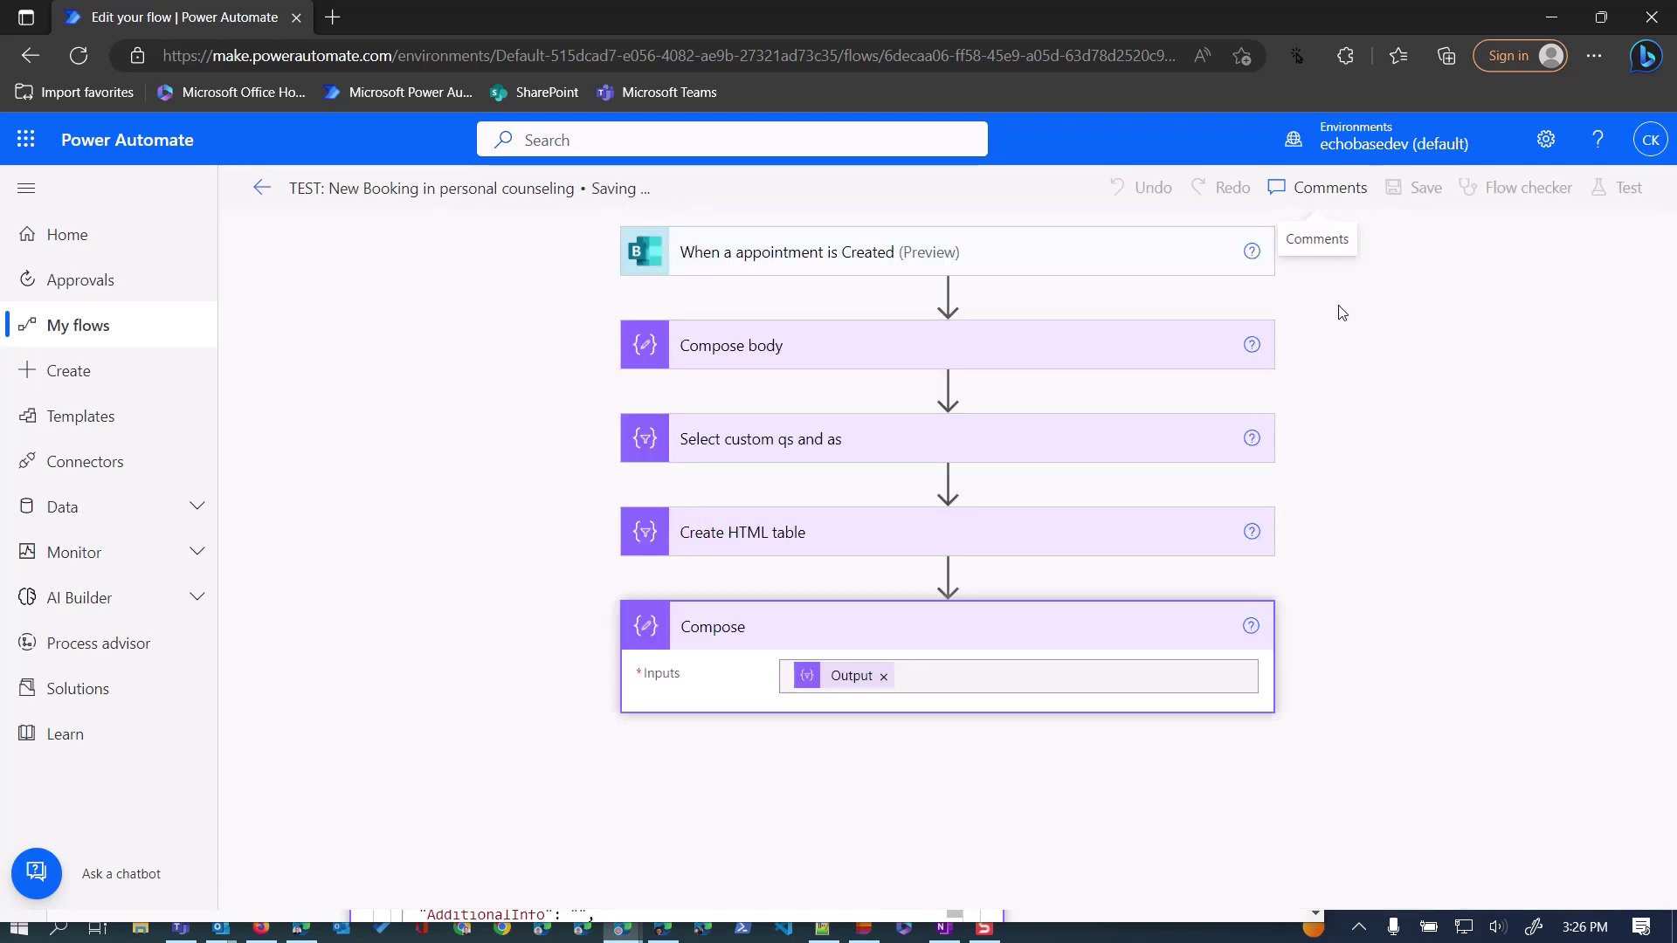
# Test the flow using the most recent Succeeded trigger run
pyautogui.click(1630, 192)
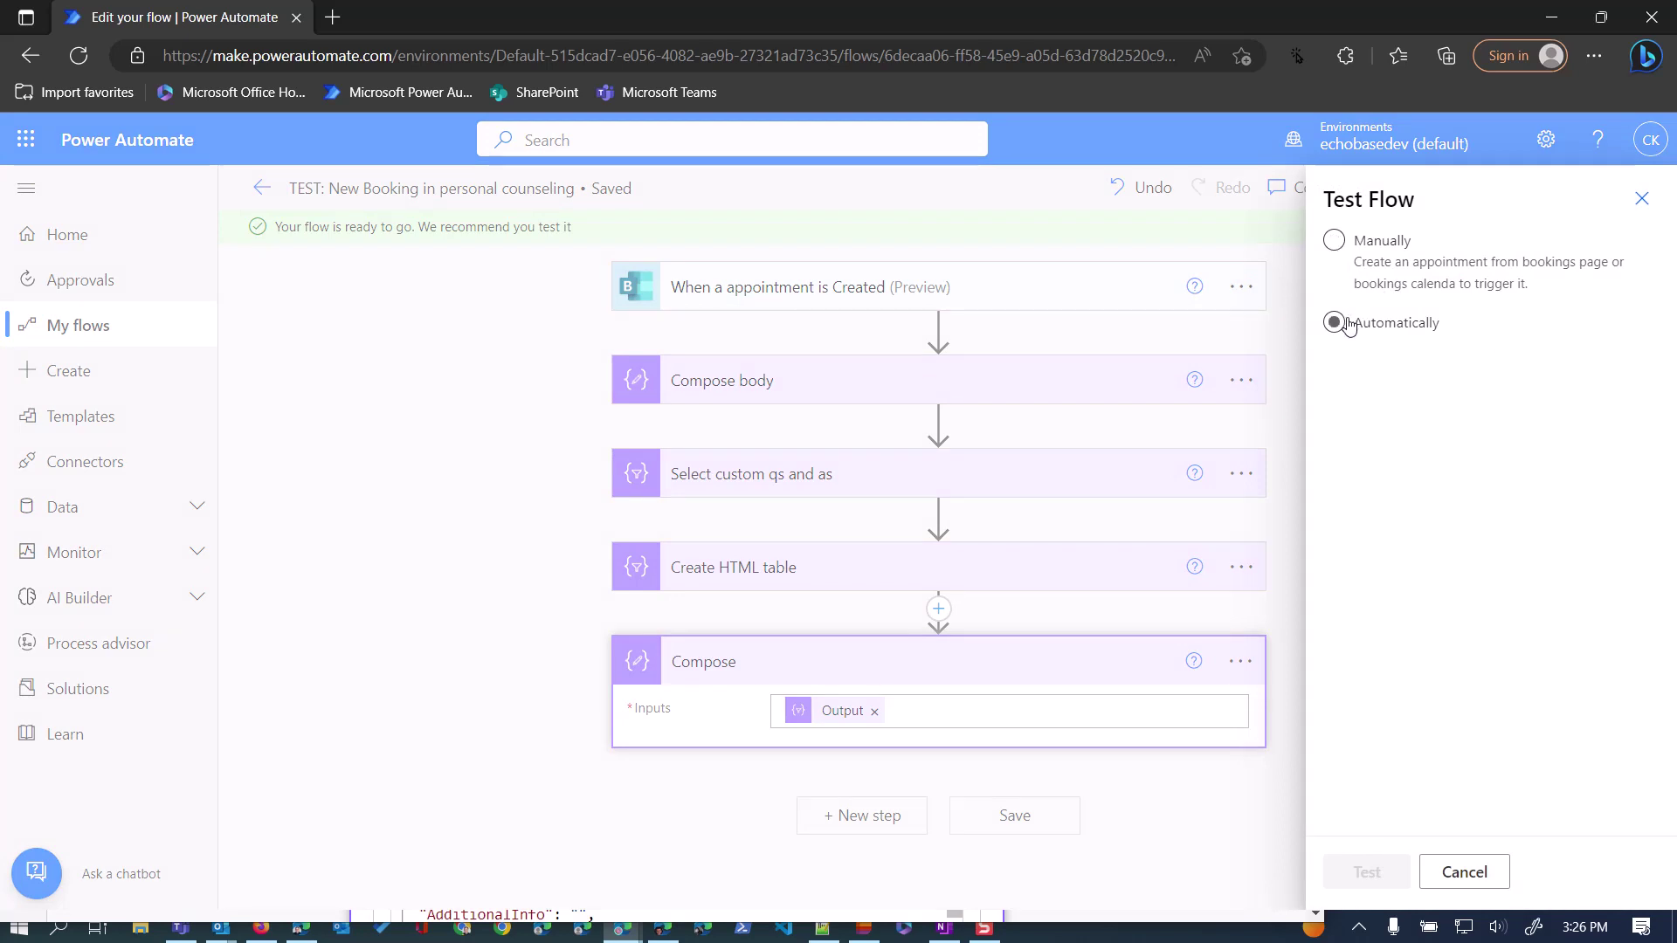
pyautogui.click(1335, 323)
pyautogui.click(1369, 361)
pyautogui.click(1343, 403)
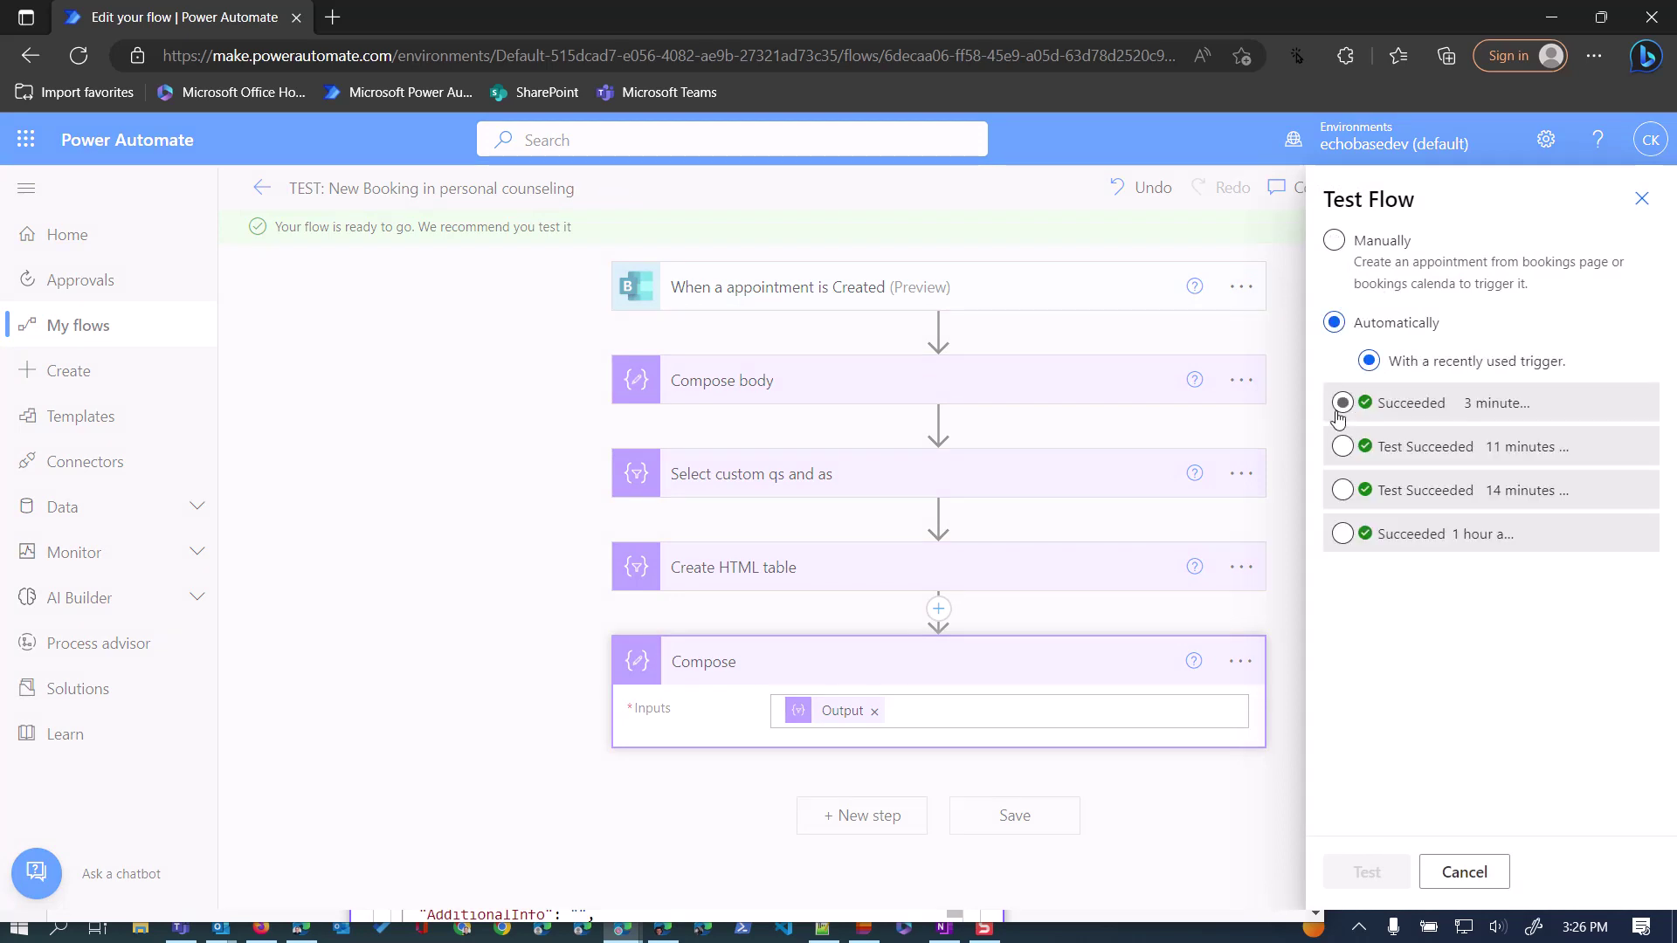
pyautogui.click(1357, 872)
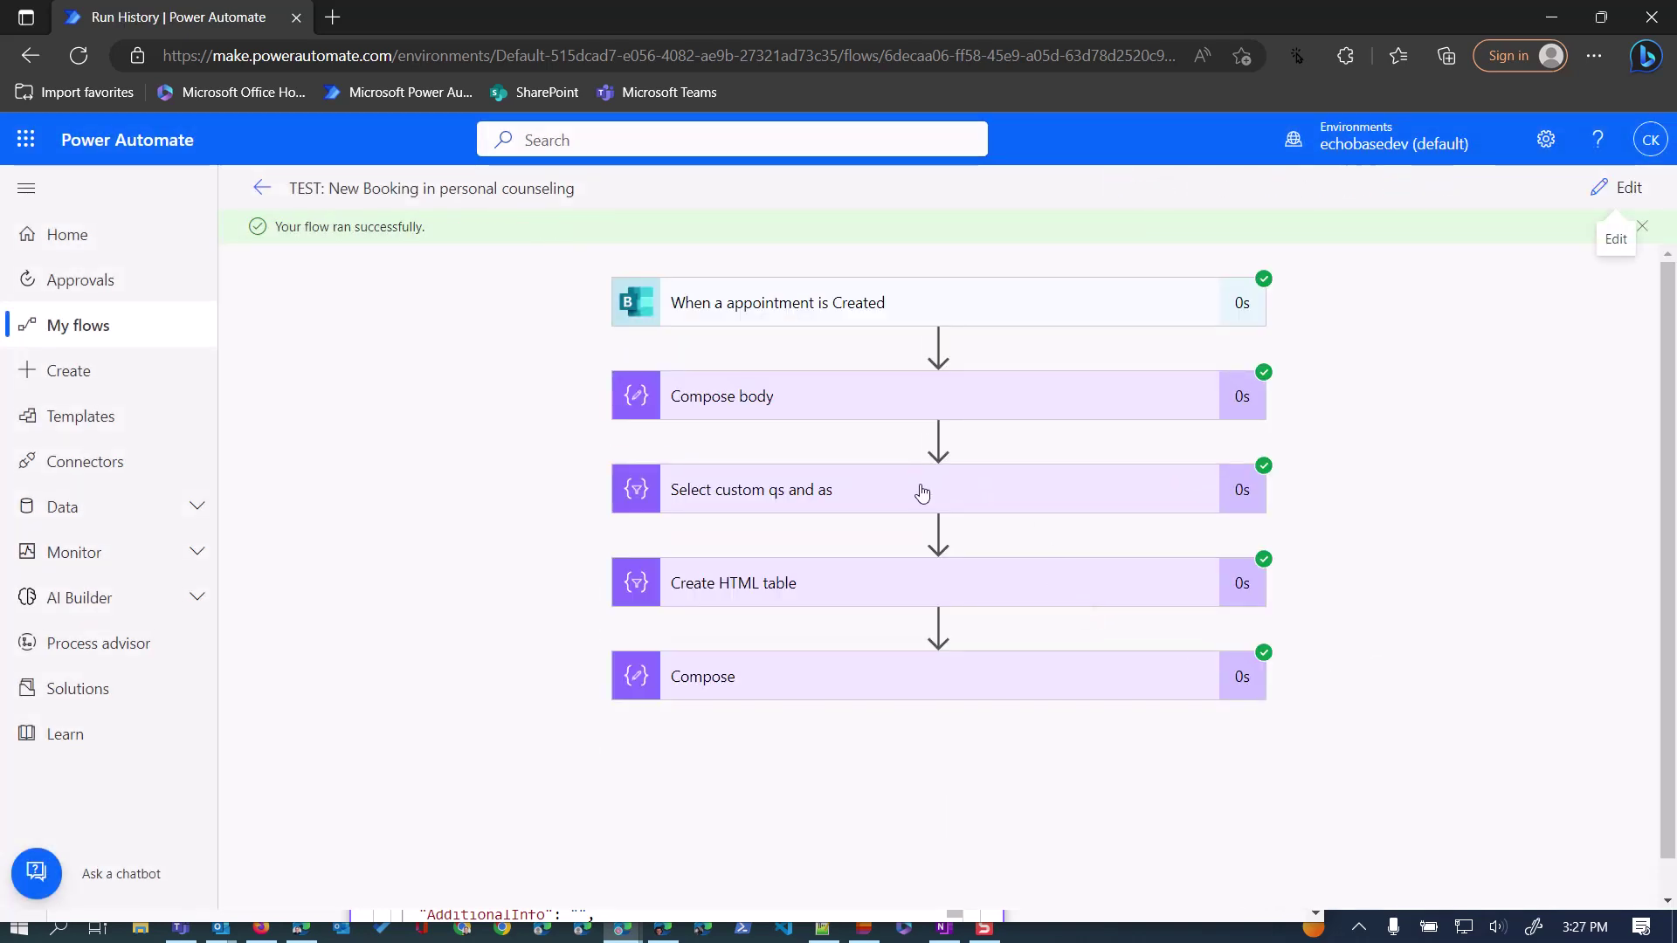
# Review the Select custom qs and as run details, then collapse that step
pyautogui.click(917, 491)
pyautogui.scroll(-3, 743, 686)
pyautogui.scroll(3, 751, 684)
pyautogui.scroll(-4, 769, 682)
pyautogui.scroll(-5, 777, 682)
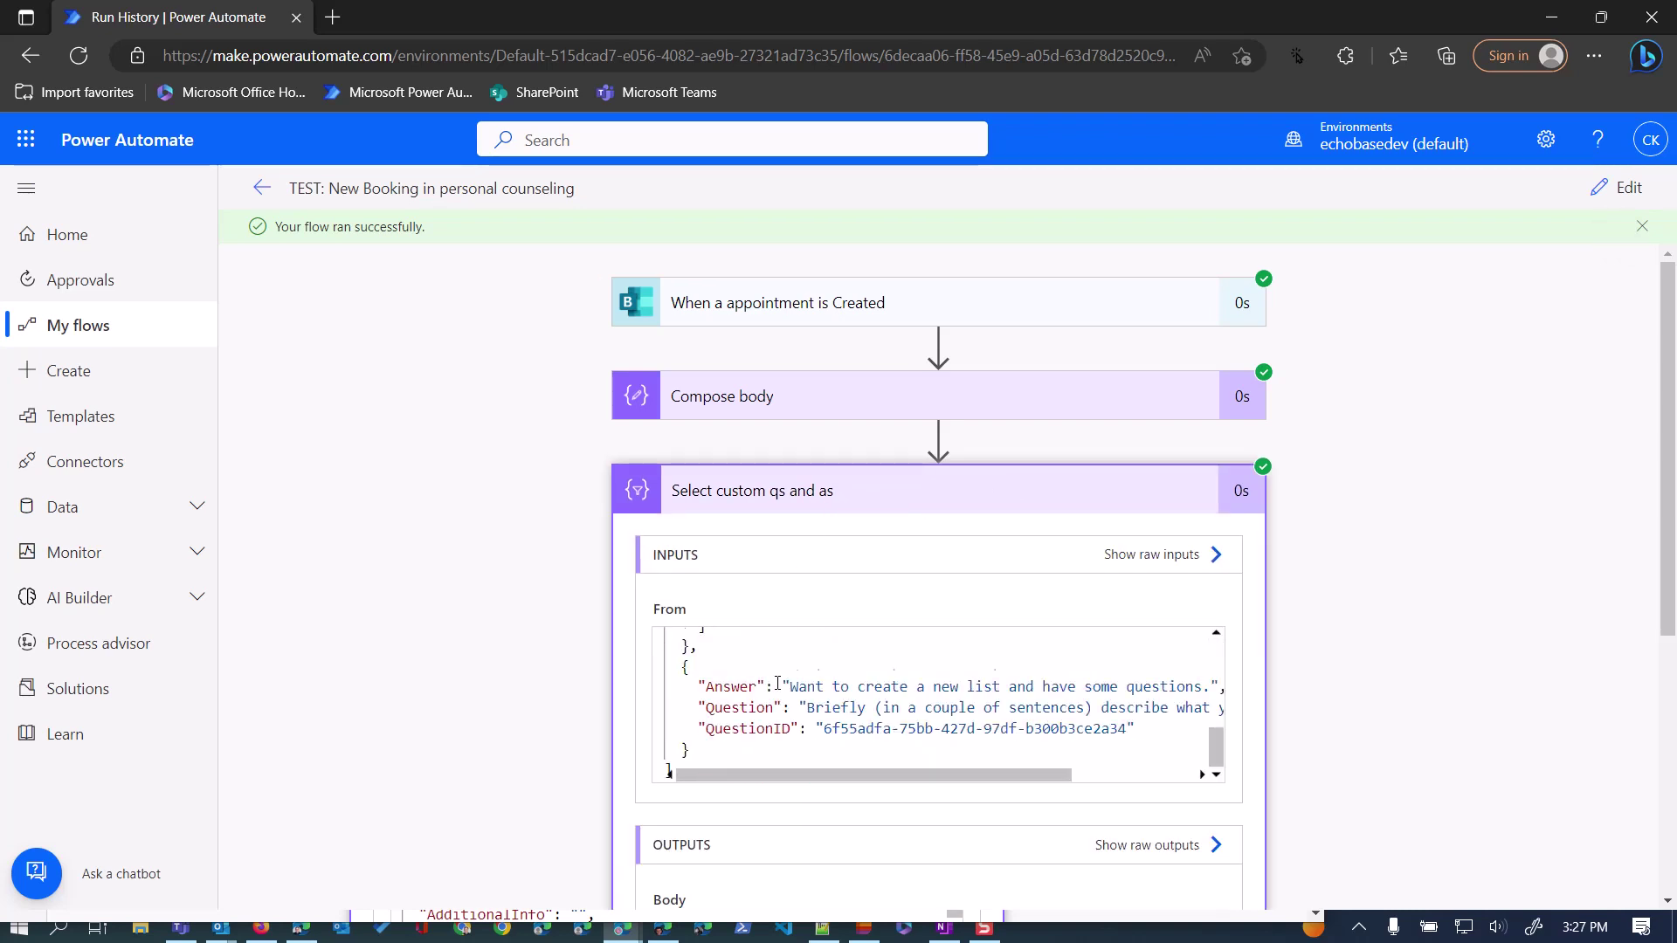
pyautogui.click(1026, 494)
# Expand Create HTML table and scroll to its two-row Question/Answer output
pyautogui.click(994, 593)
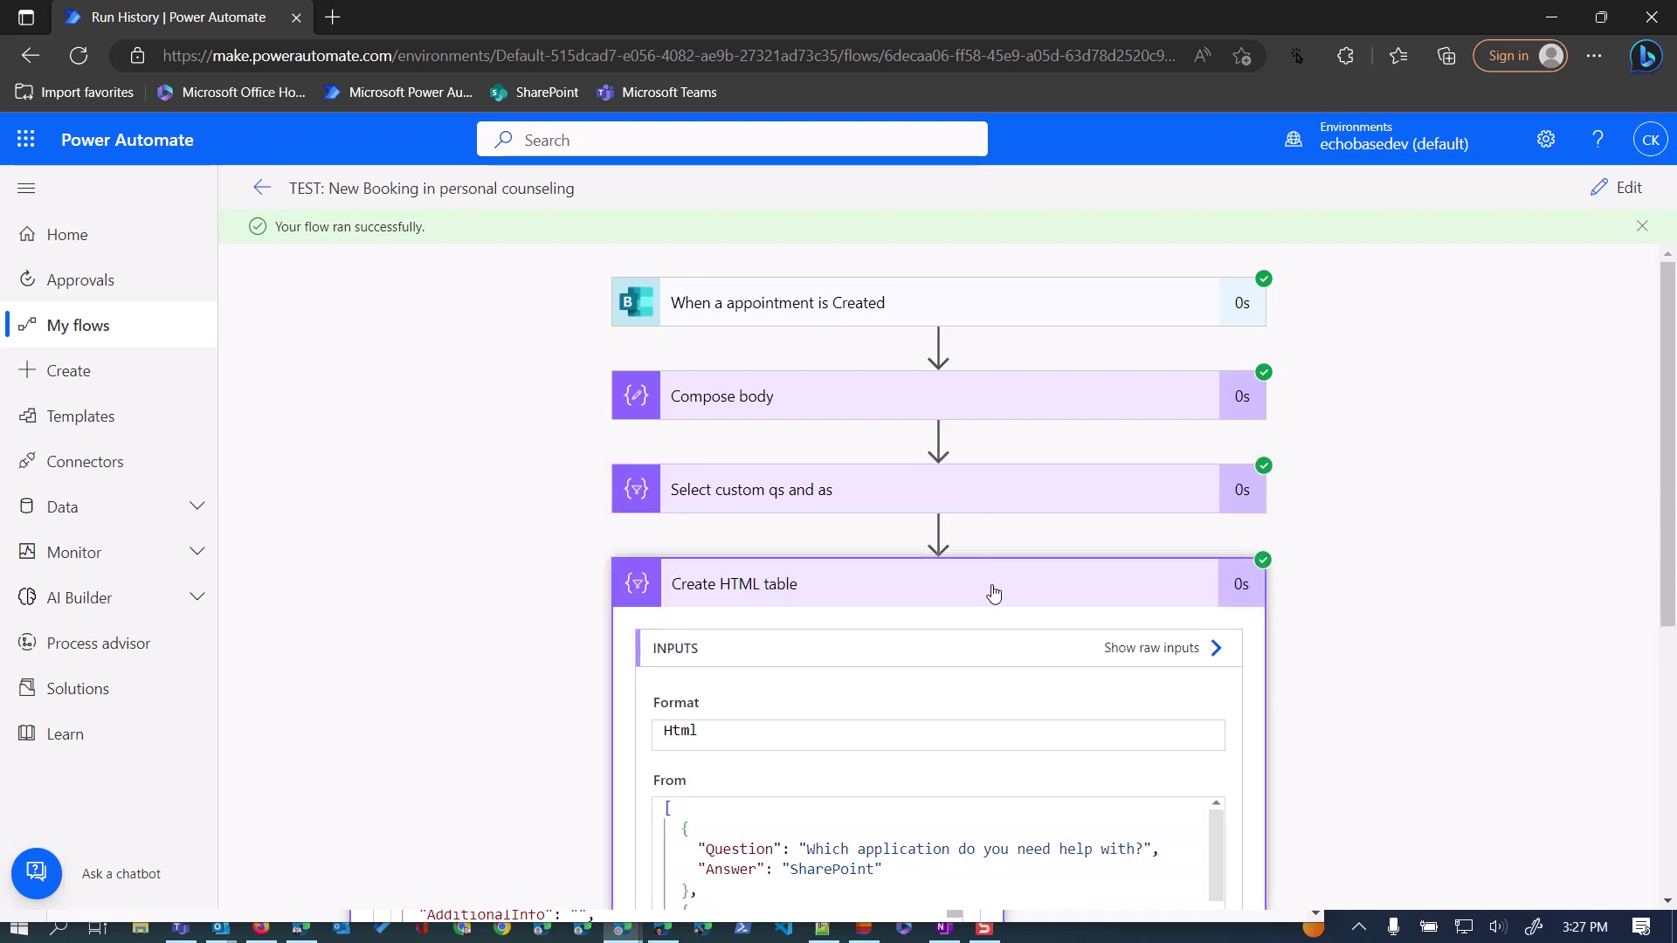
pyautogui.scroll(-4, 994, 594)
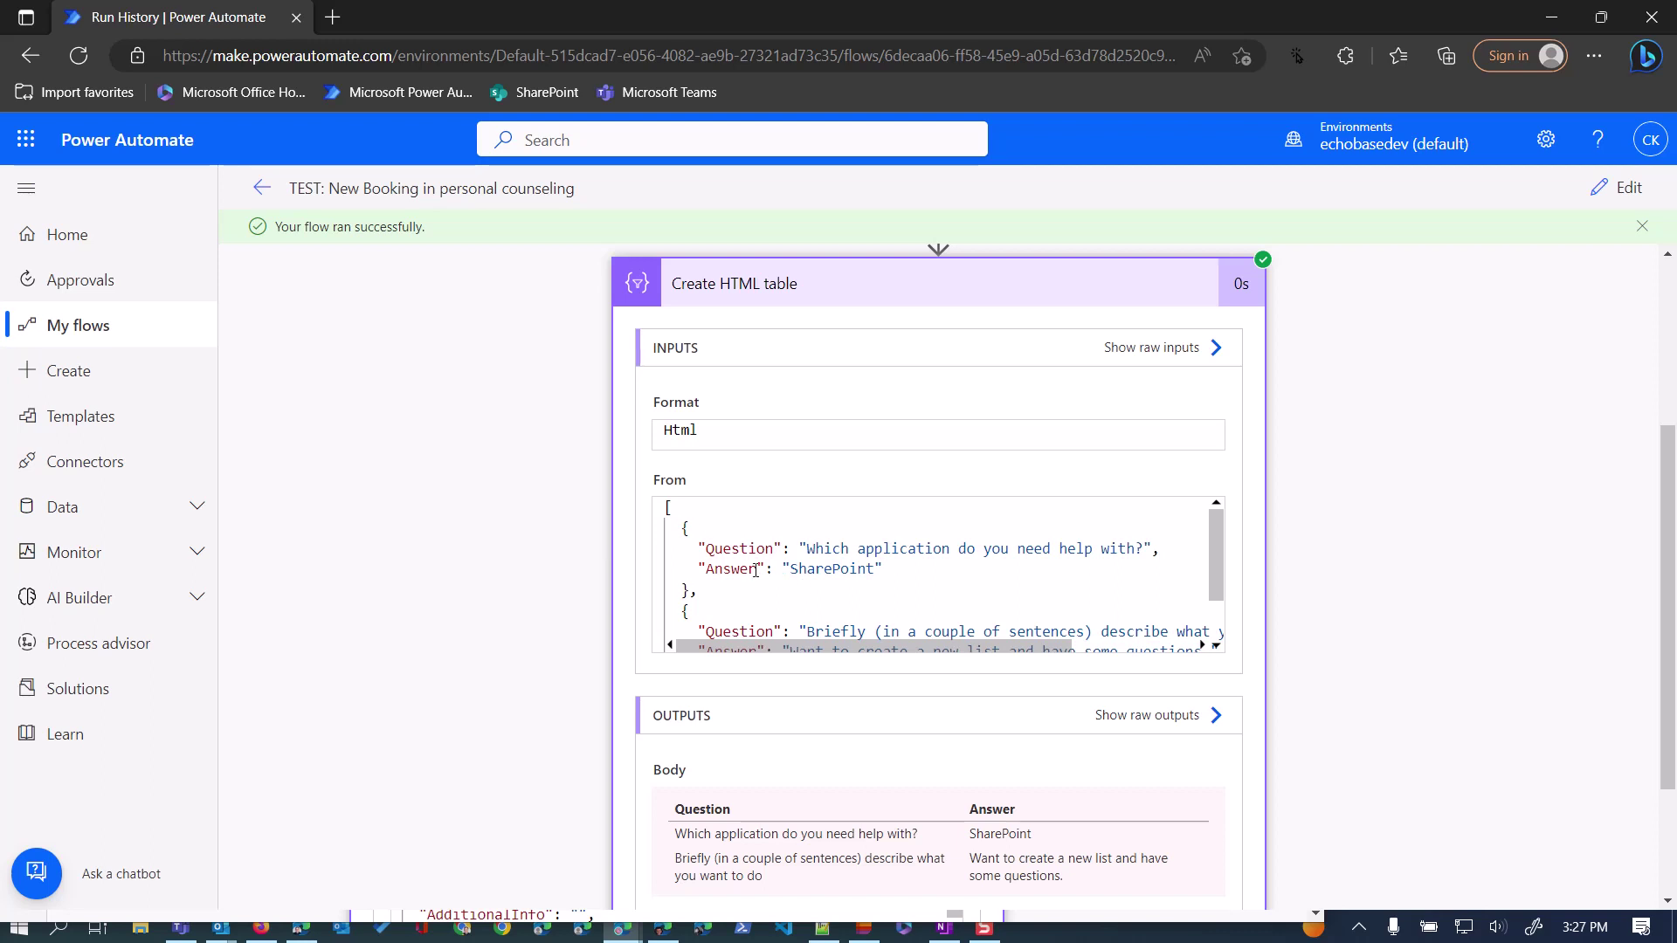
pyautogui.scroll(-2, 836, 635)
pyautogui.scroll(-2, 884, 768)
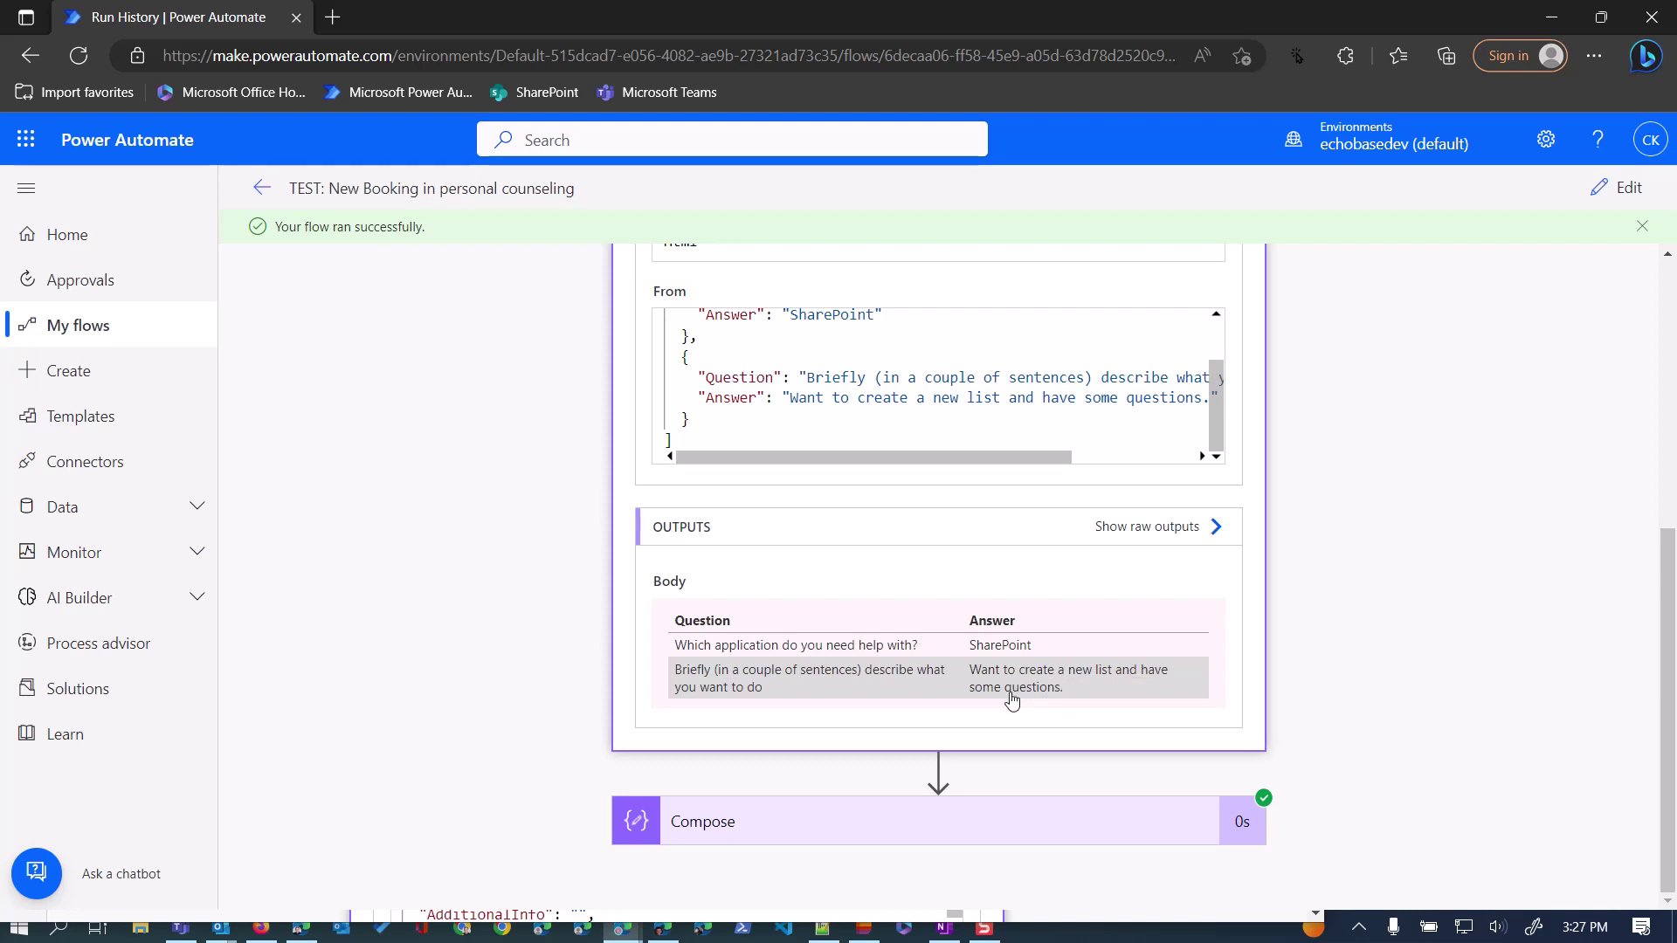
# Expand the Compose step and highlight its HTML table markup output
pyautogui.click(907, 829)
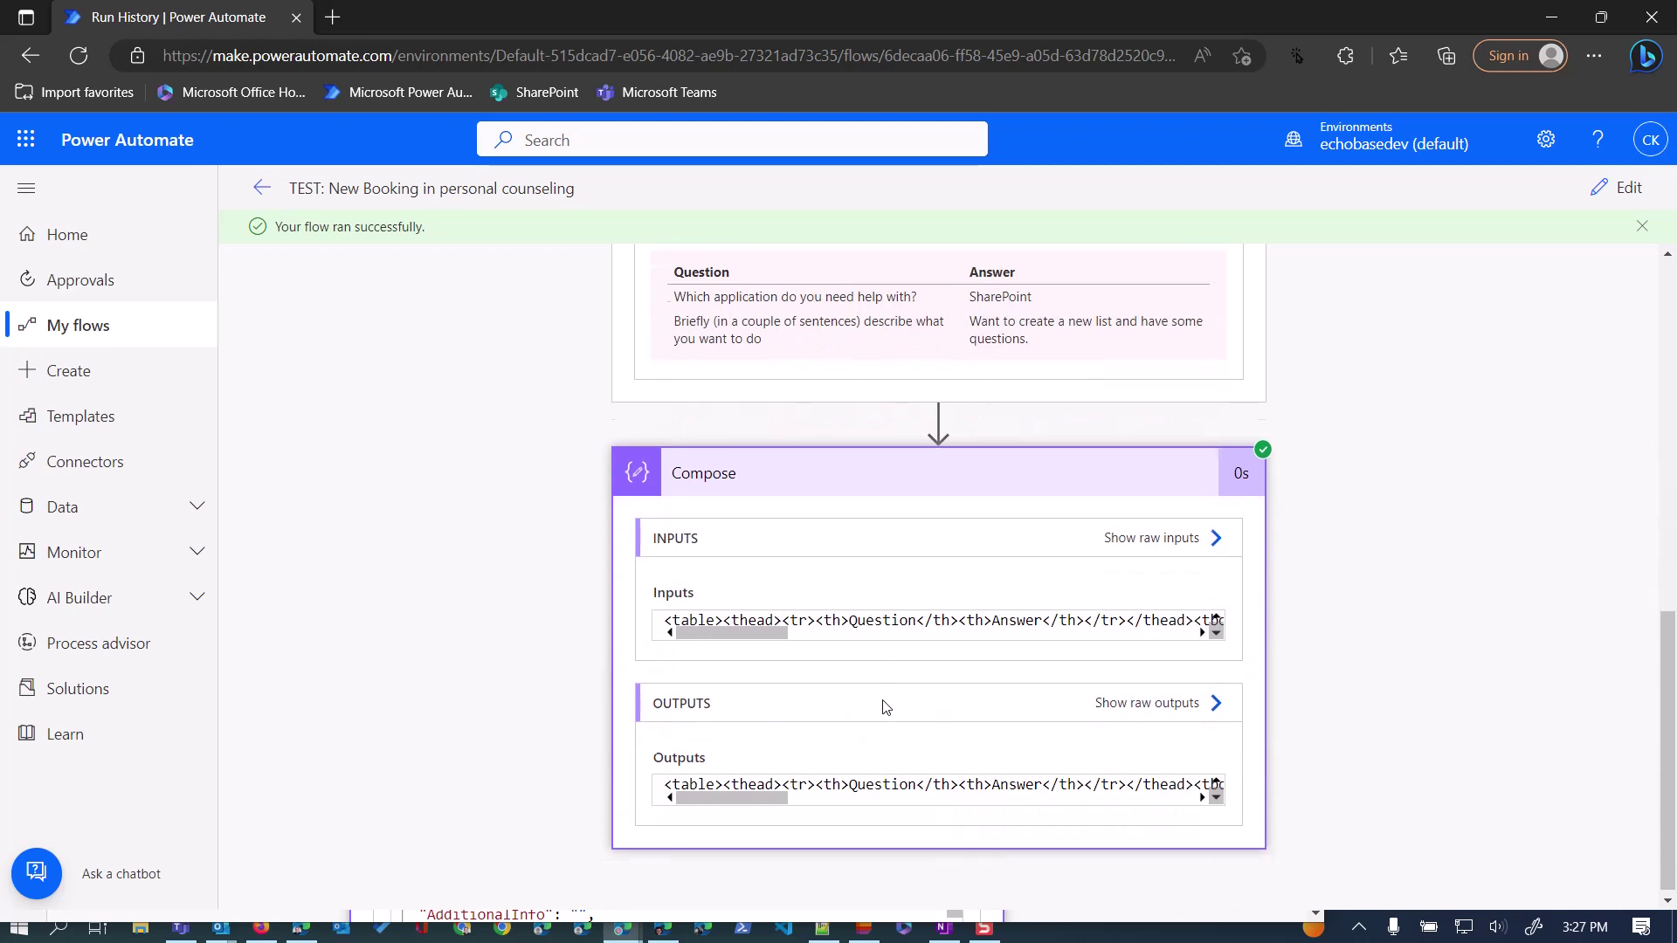
pyautogui.moveTo(667, 780); pyautogui.dragTo(1233, 792)
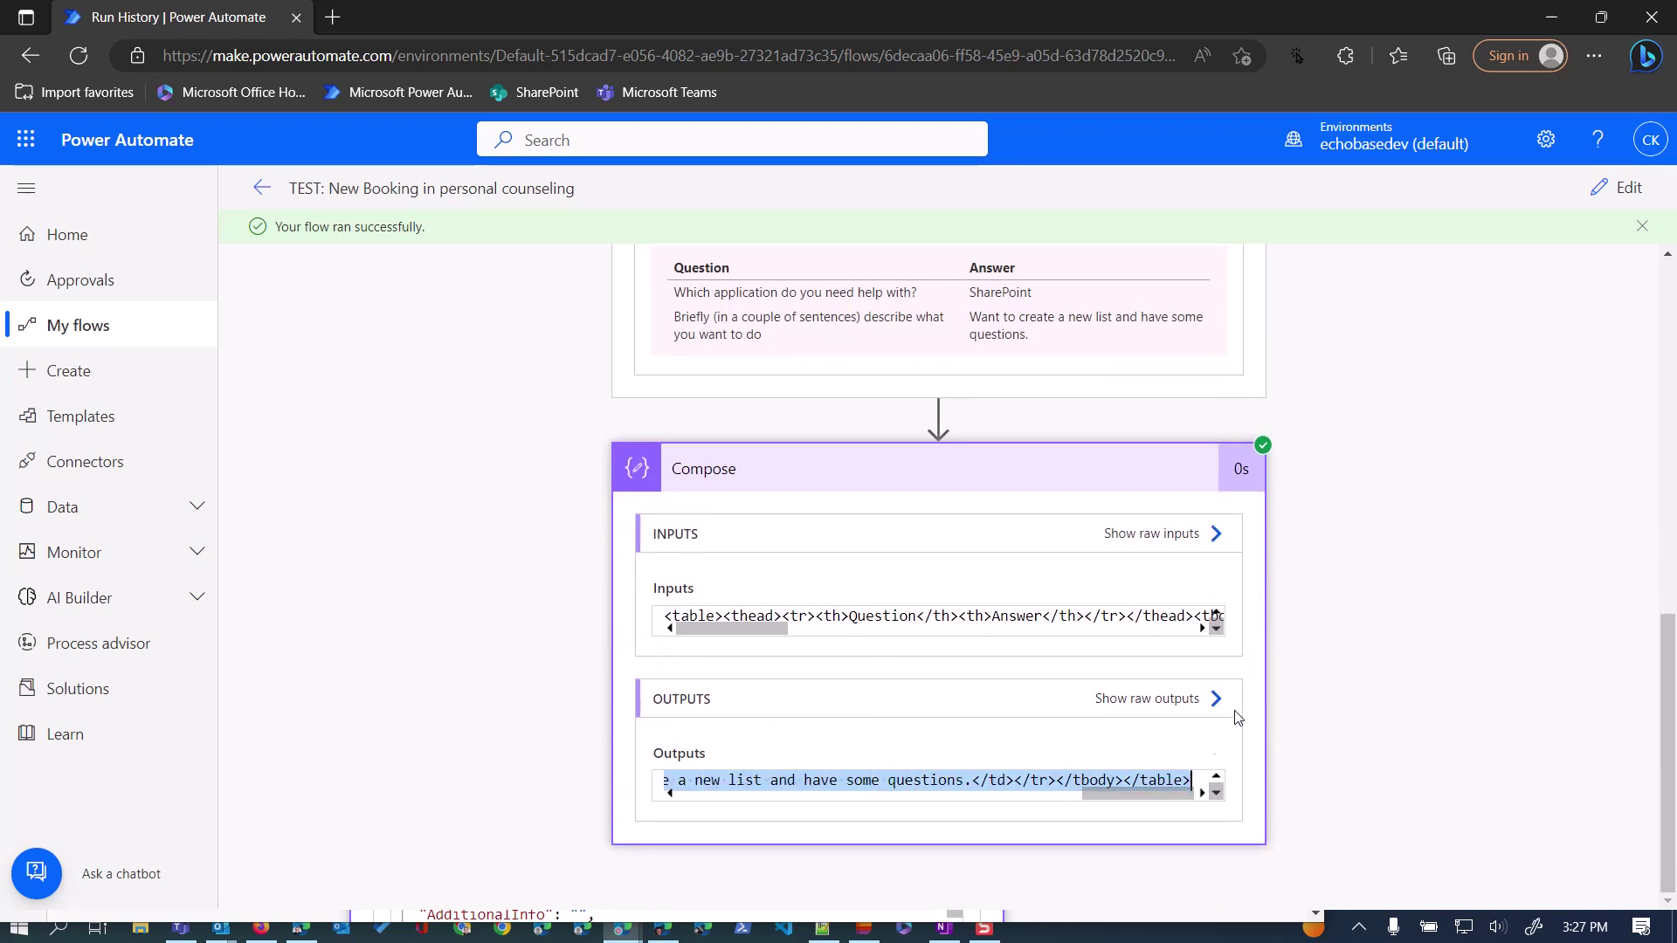
pyautogui.click(1461, 613)
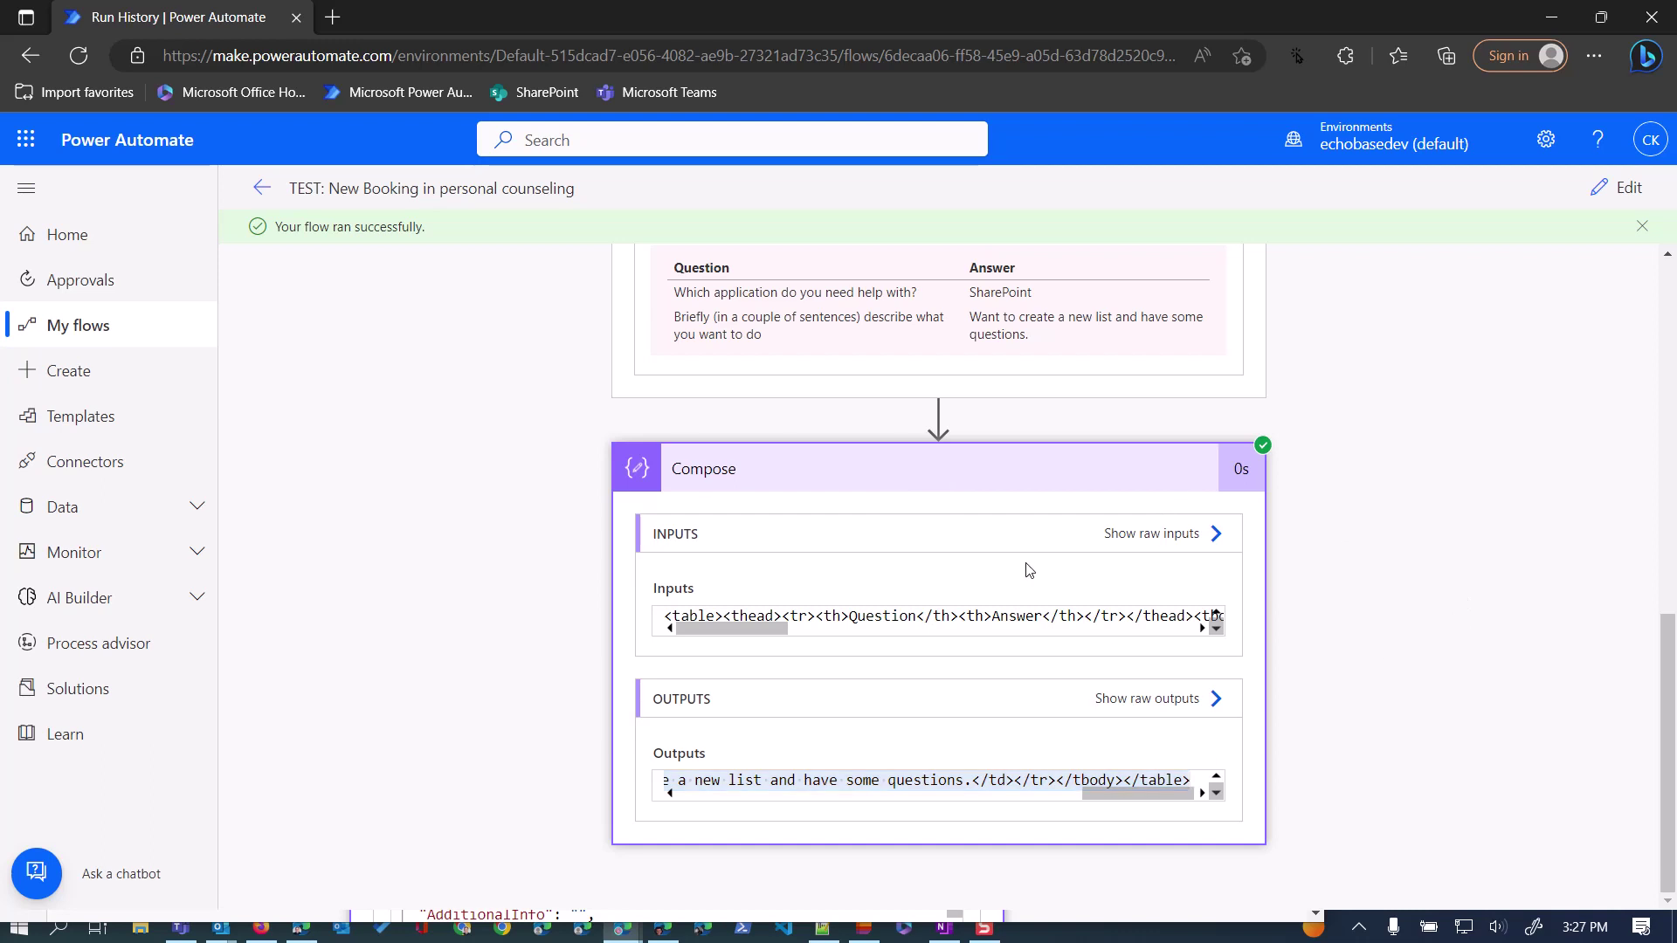
# Scroll back up and highlight the Create HTML table Question/Answer output
pyautogui.scroll(4, 873, 786)
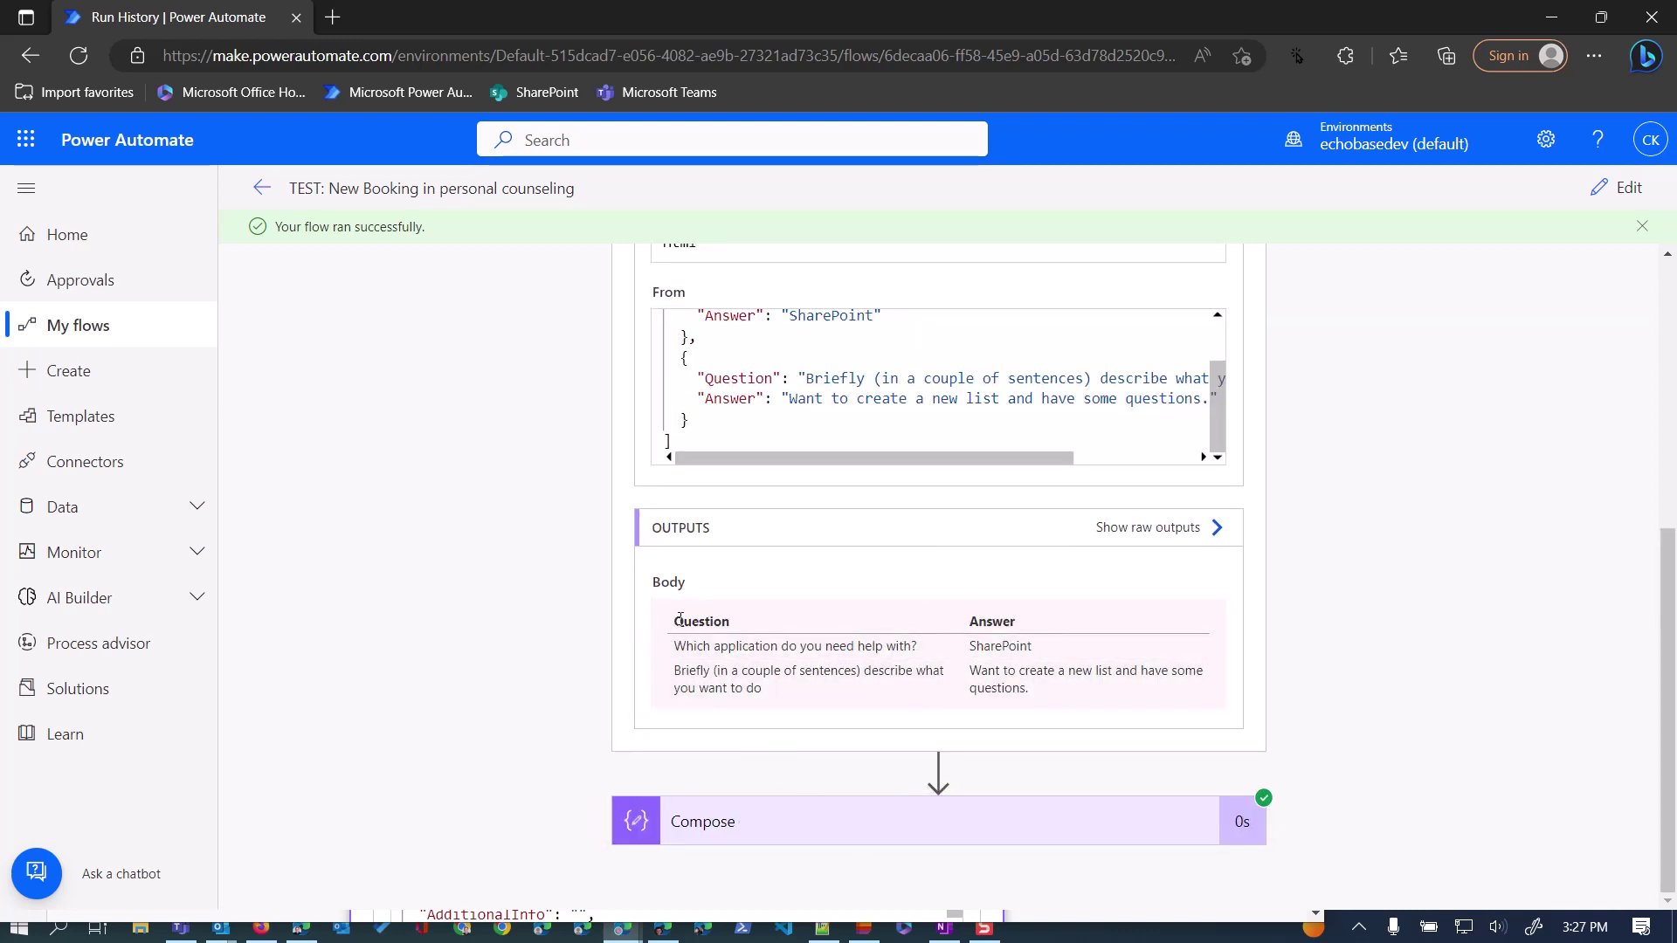
pyautogui.moveTo(679, 620); pyautogui.dragTo(1192, 714)
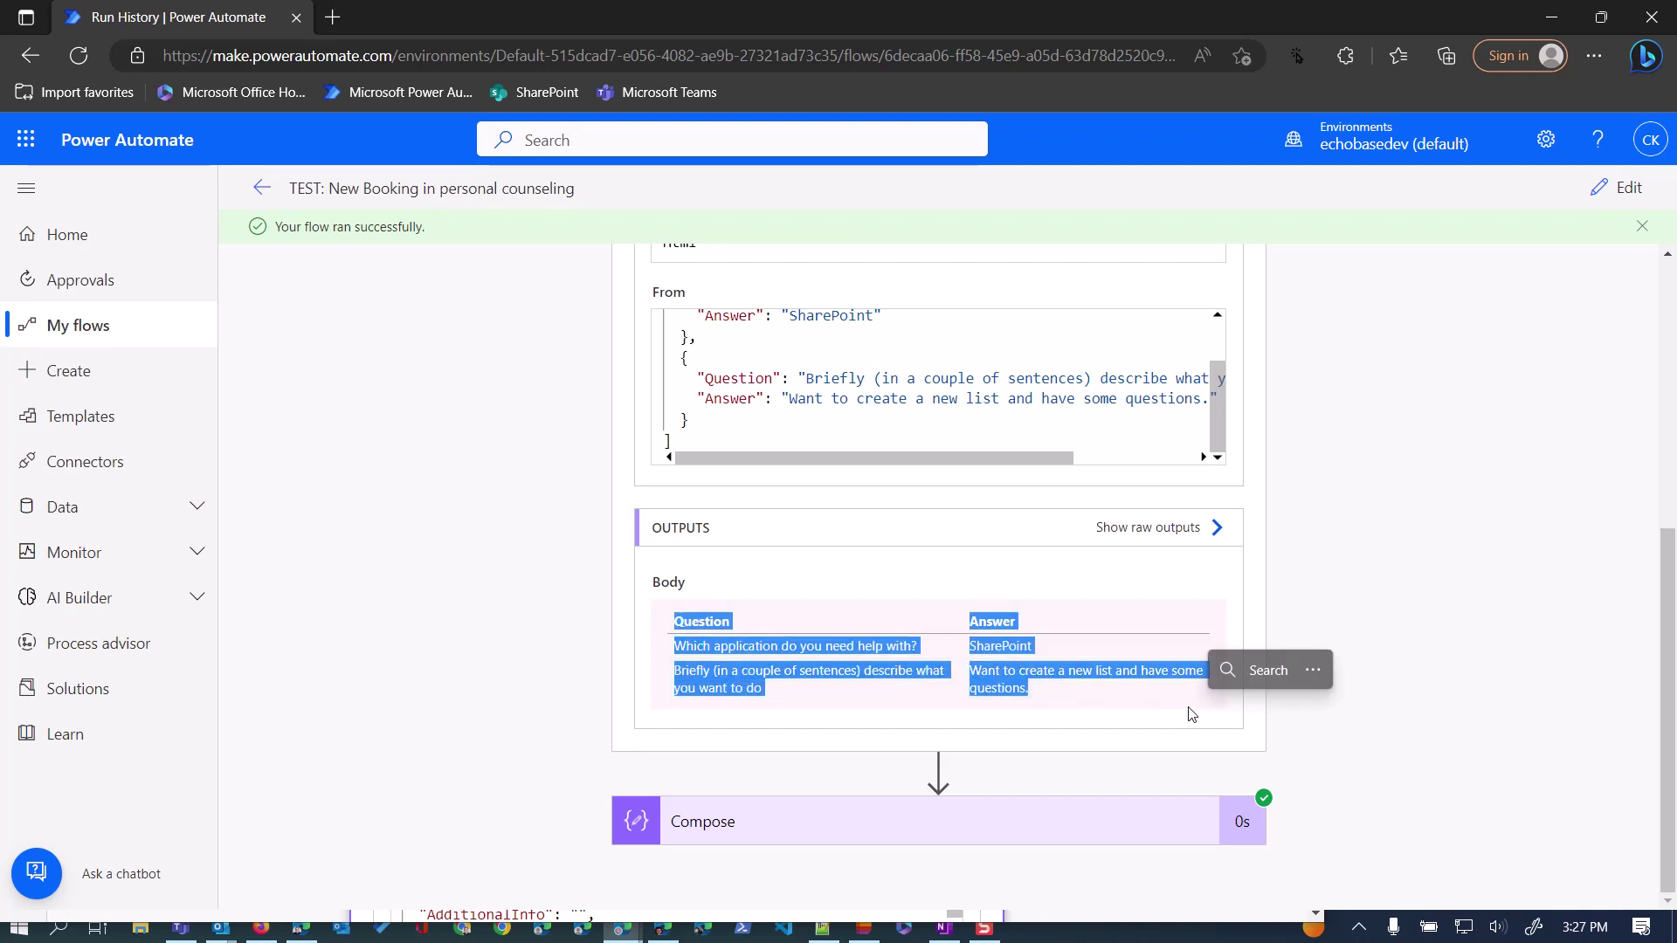
pyautogui.scroll(3, 883, 485)
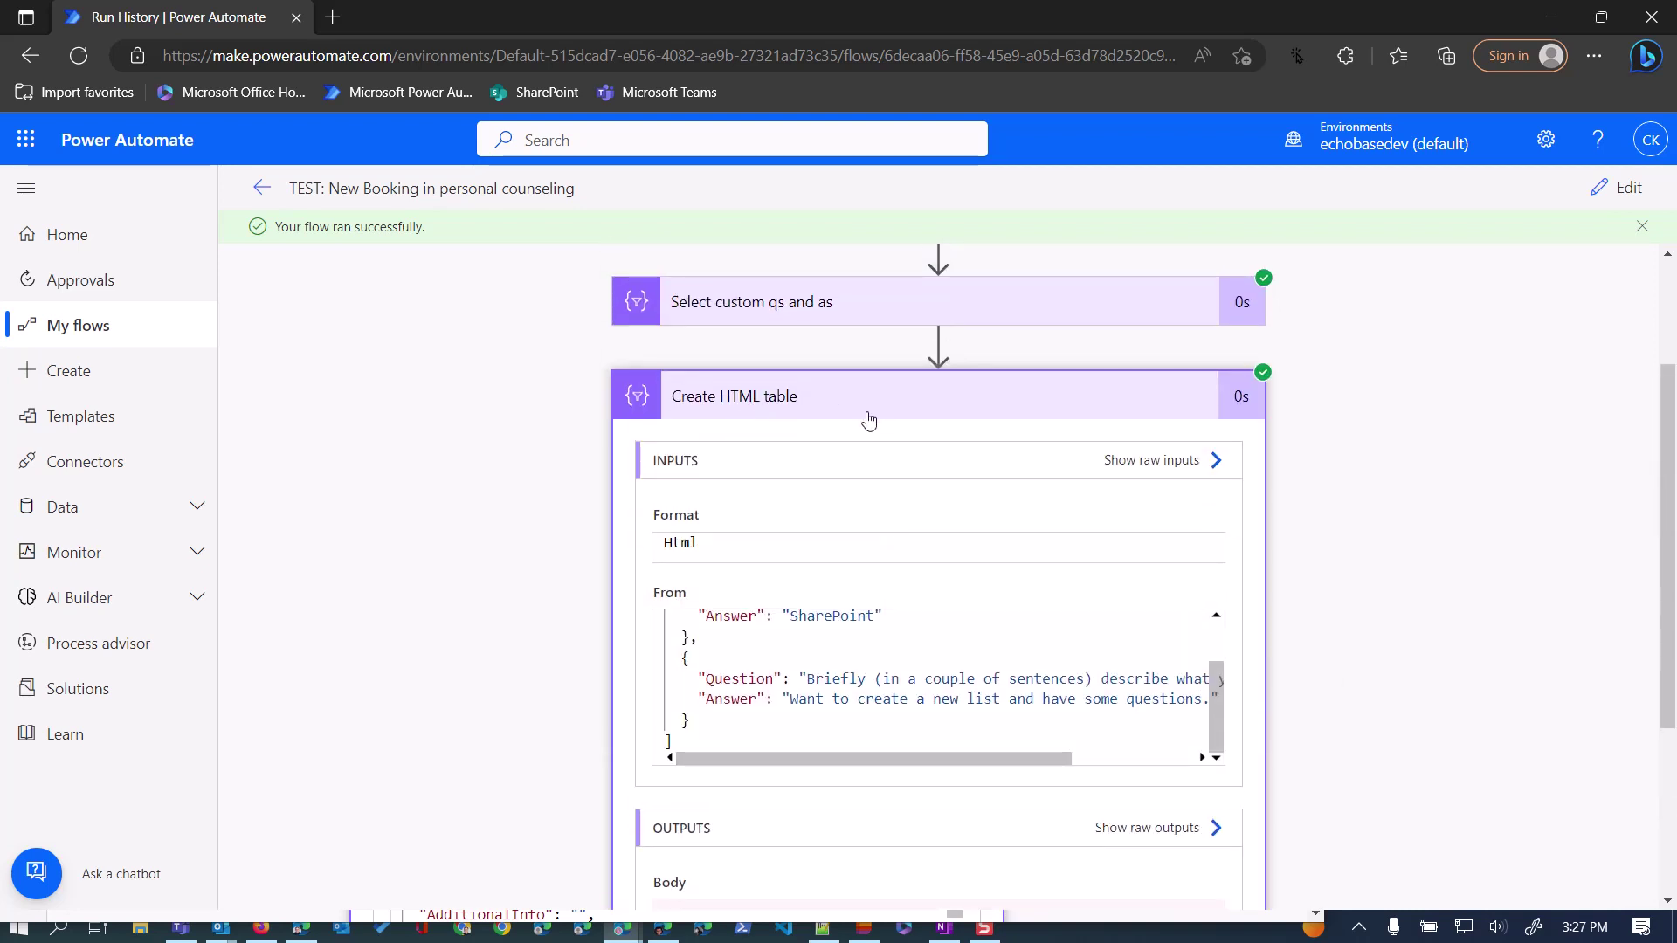